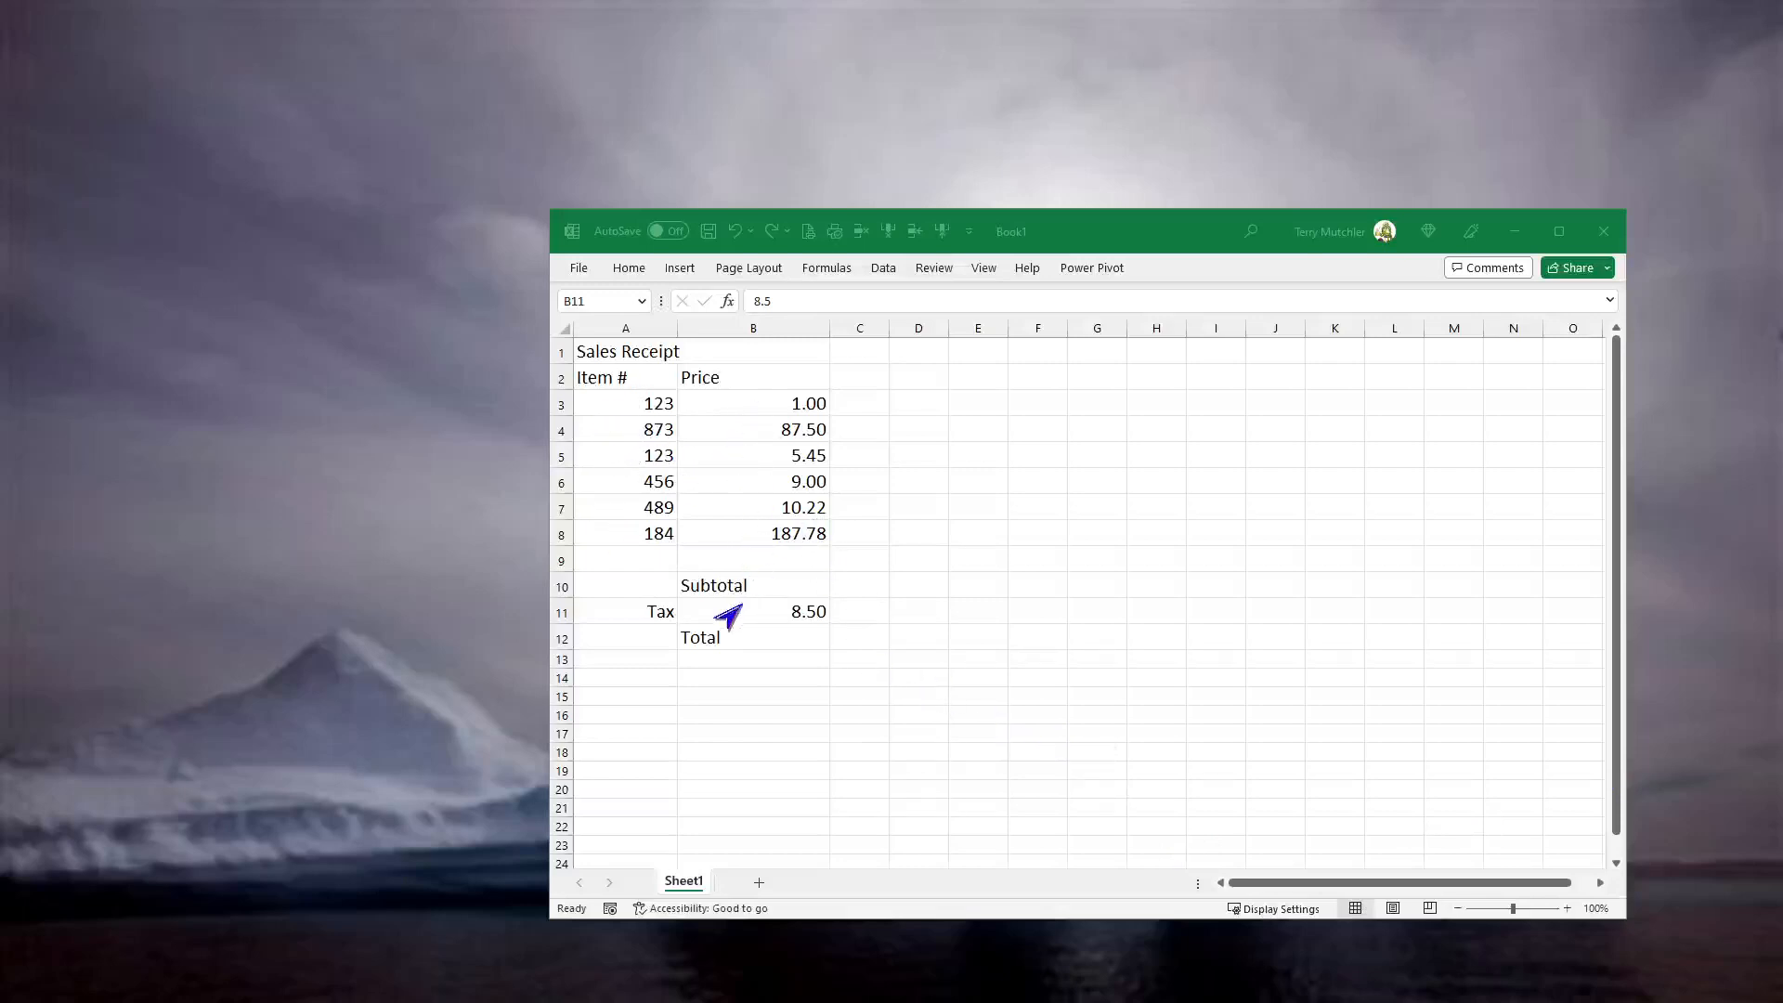
- Calculate the subtotal in C10 with a SUM of the item prices in B3:B8
left_click(857, 588)
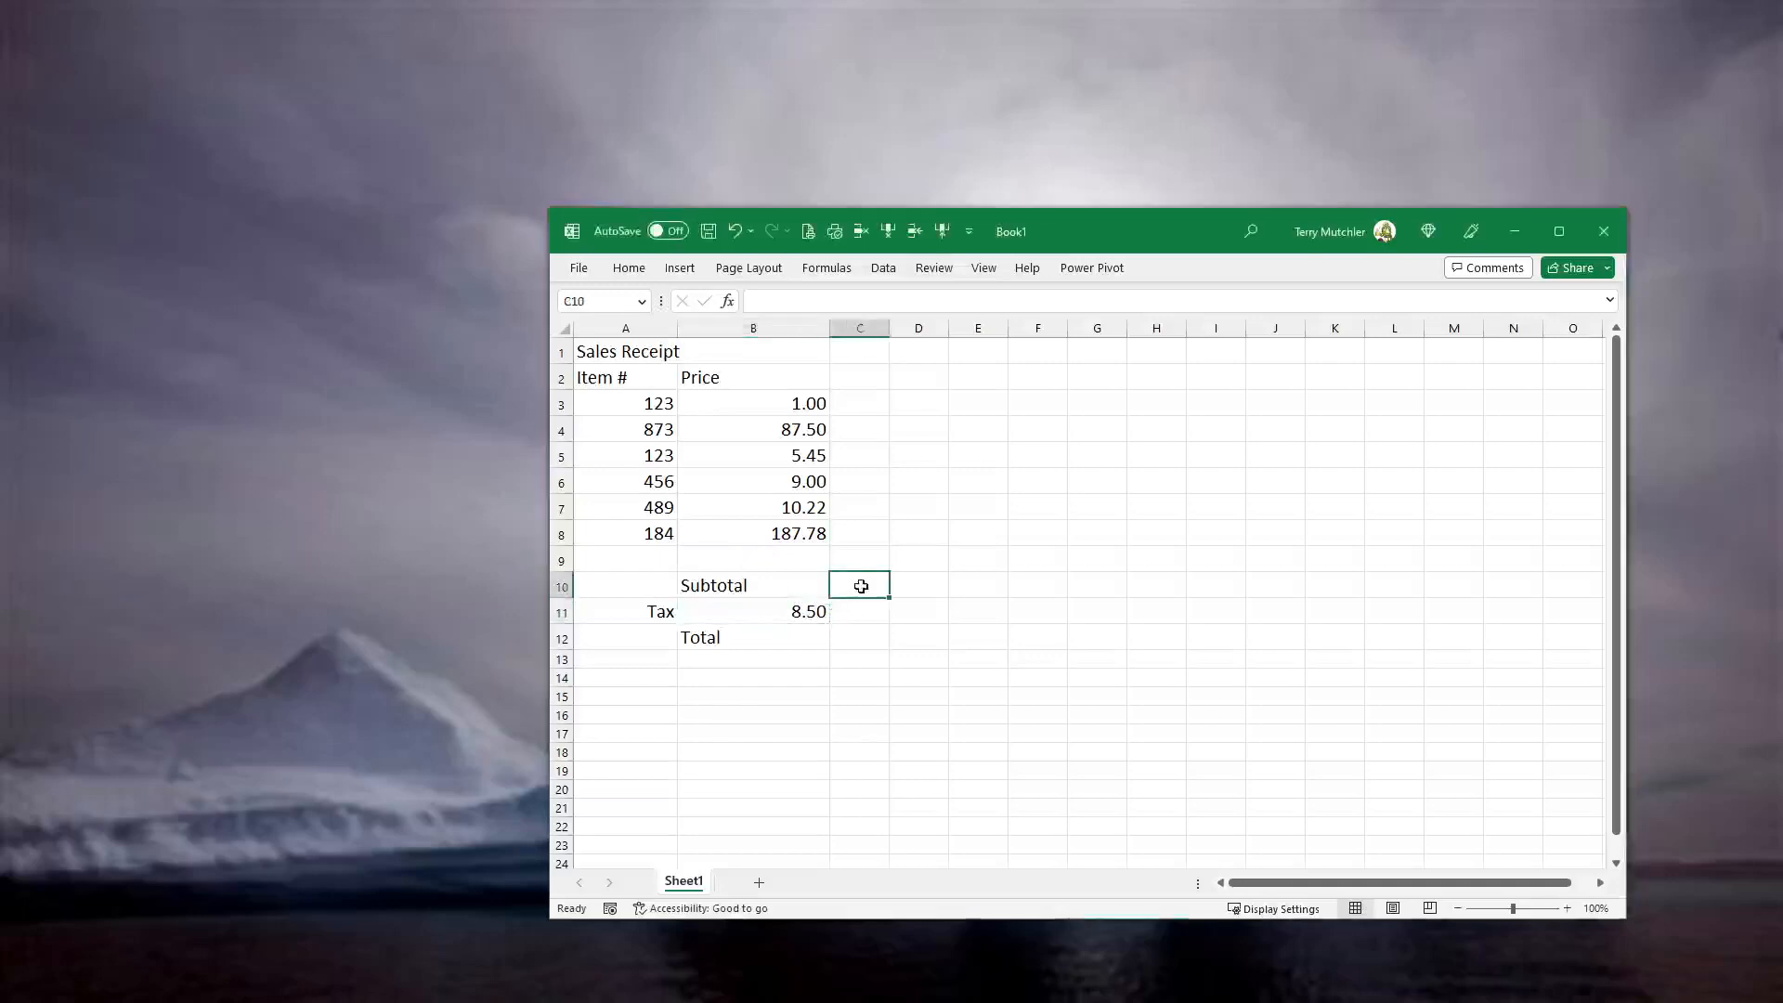
left_click(629, 269)
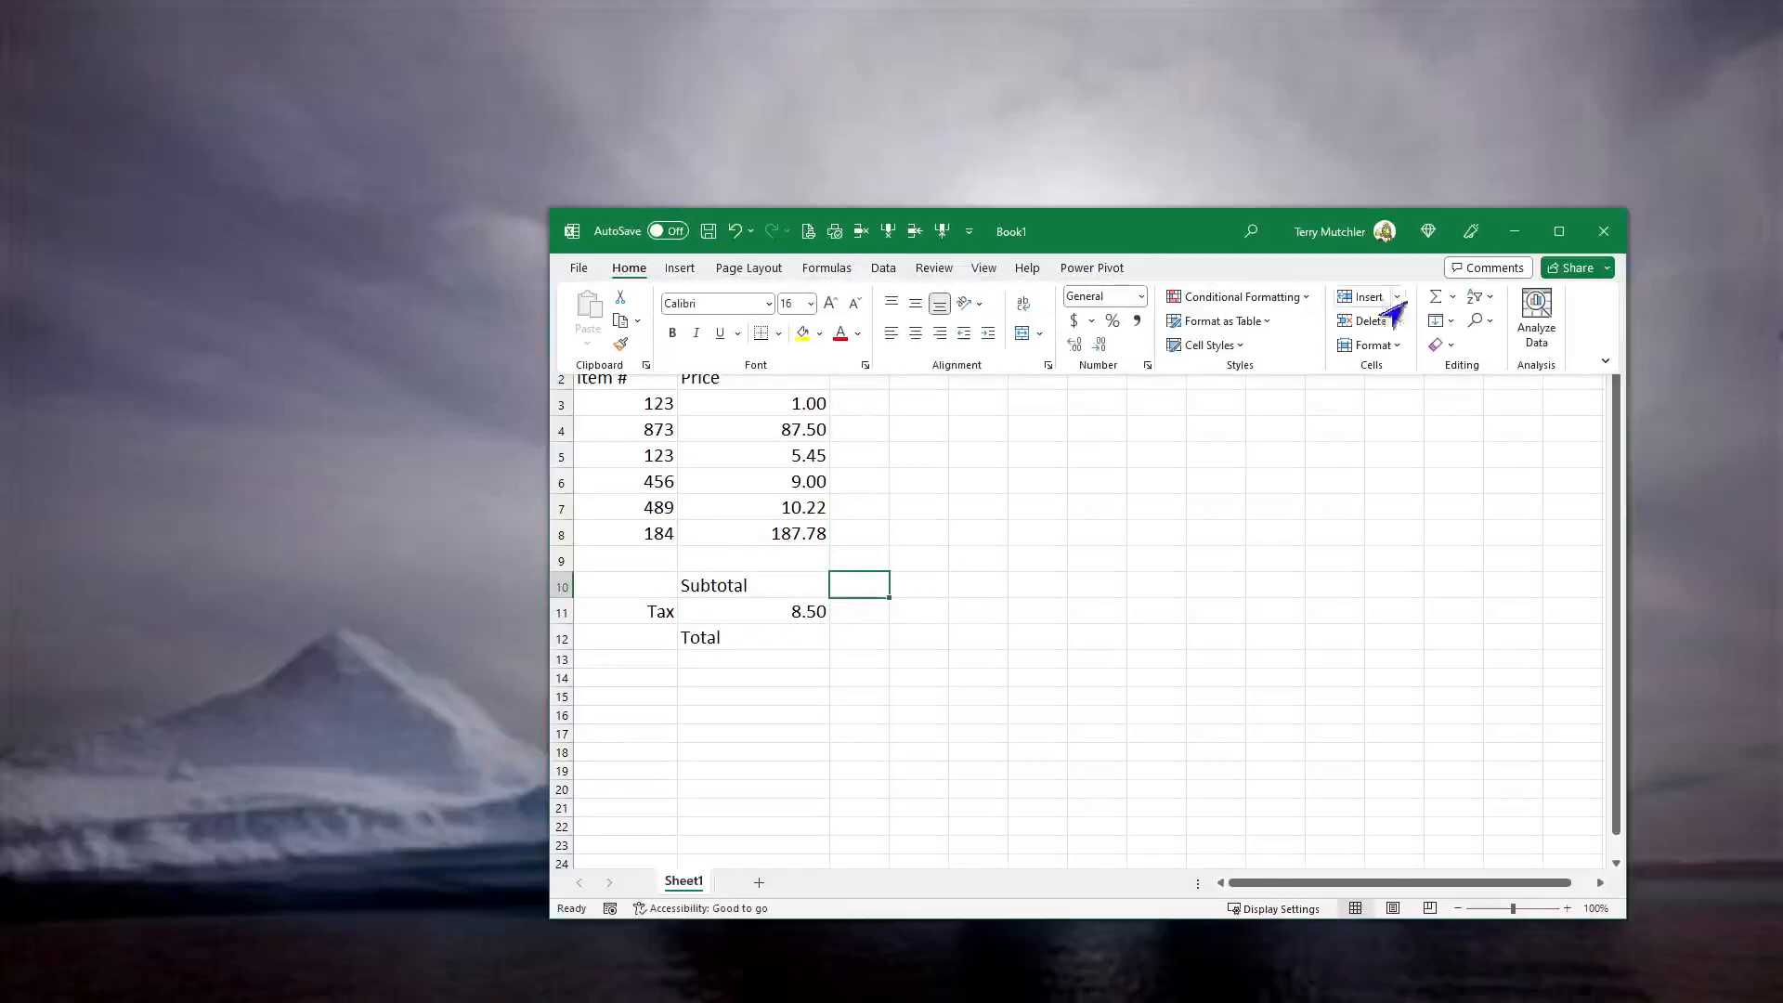
left_click(1435, 297)
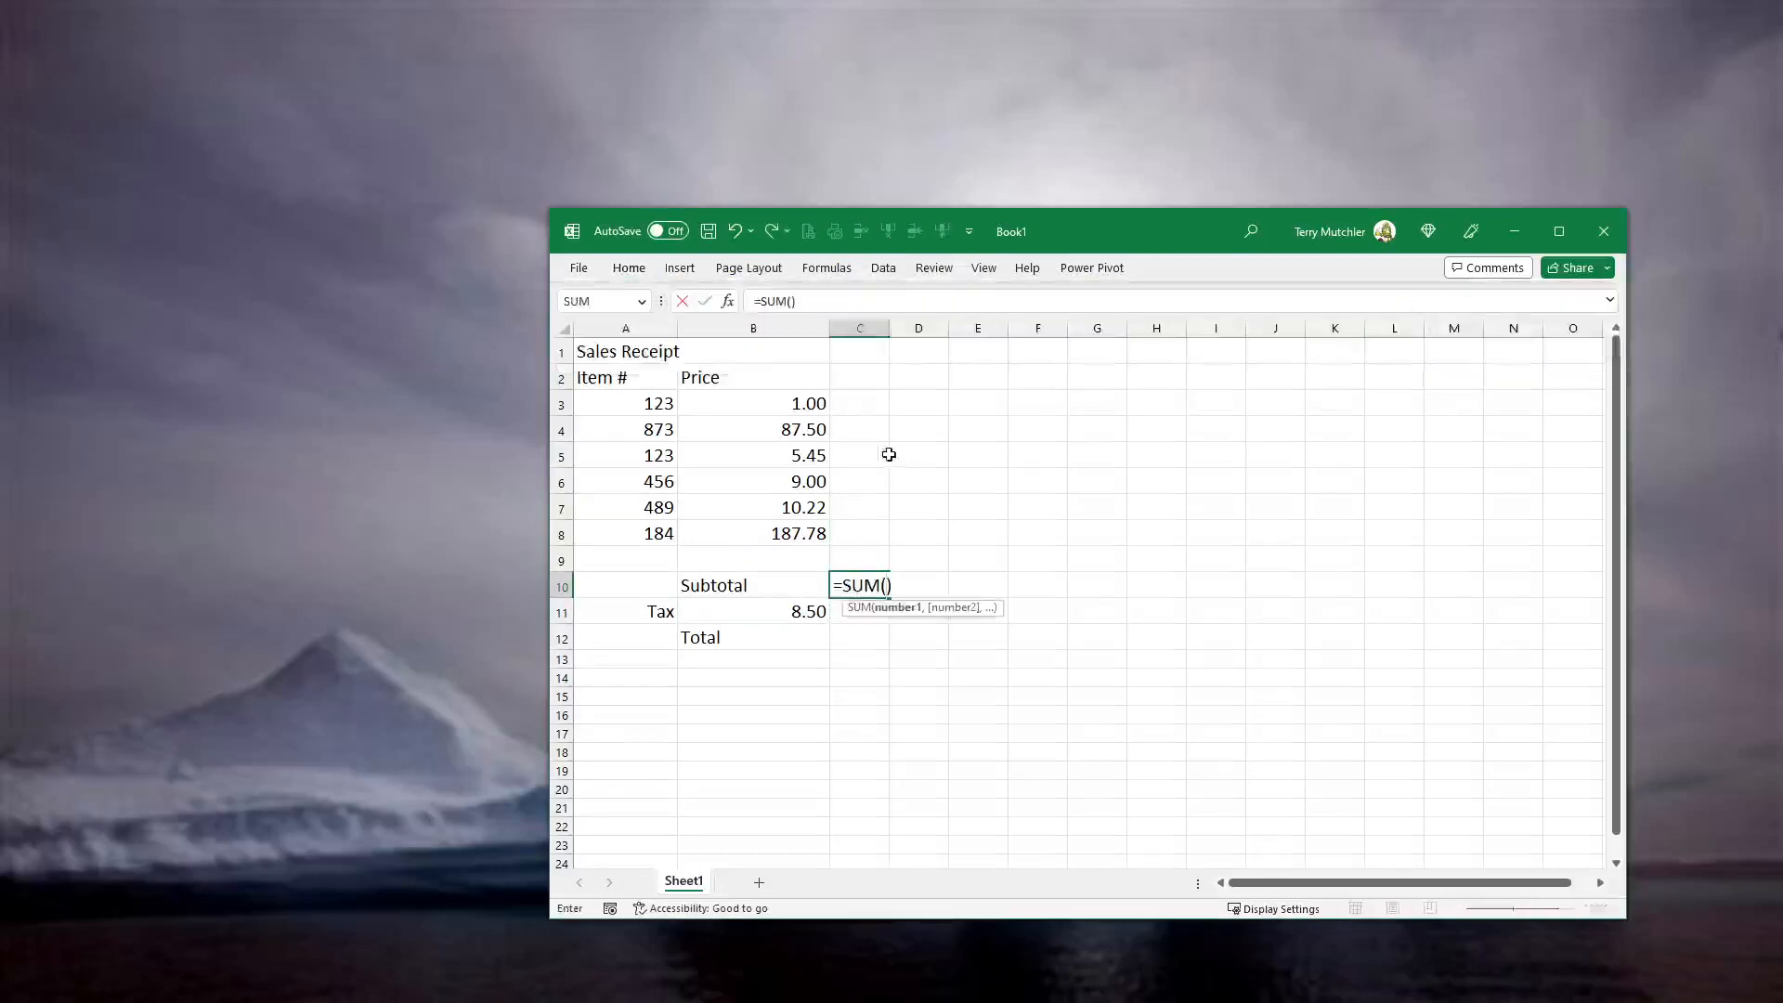
left_click_drag(806, 404, 778, 533)
key("Return")
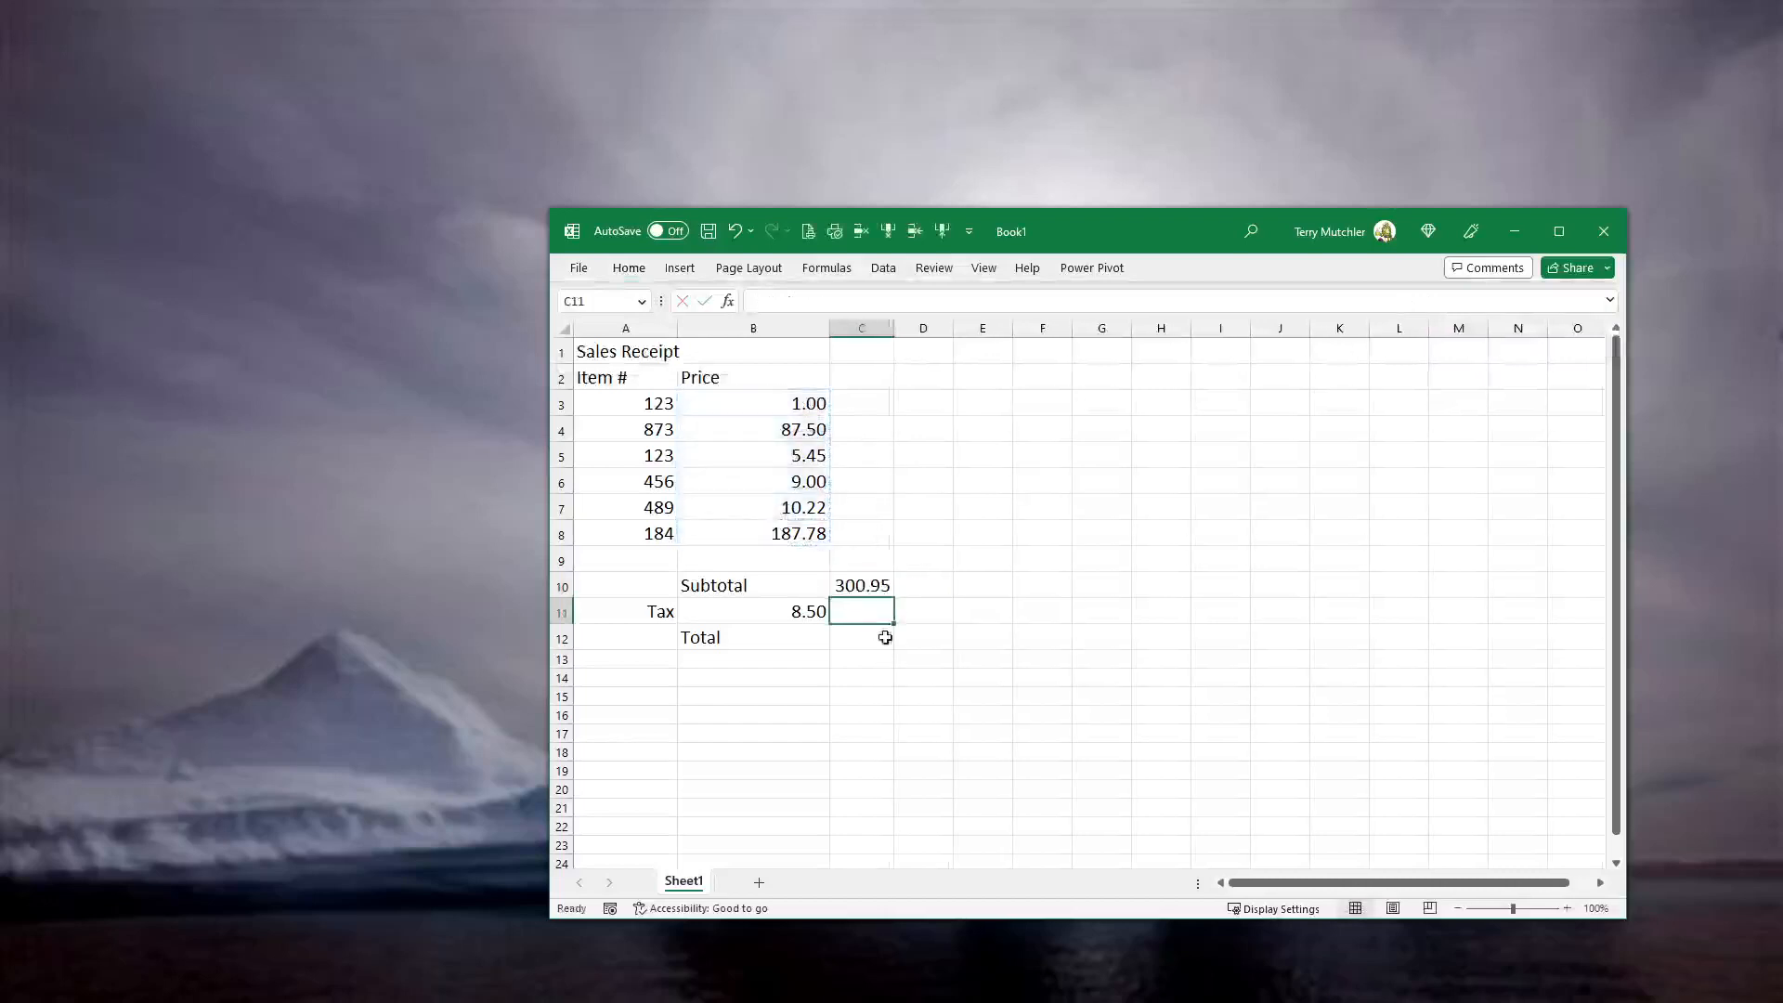
- Enter the formula =C10*(B11/100) in C11 to calculate the tax amount from the subtotal and tax rate
left_click(787, 609)
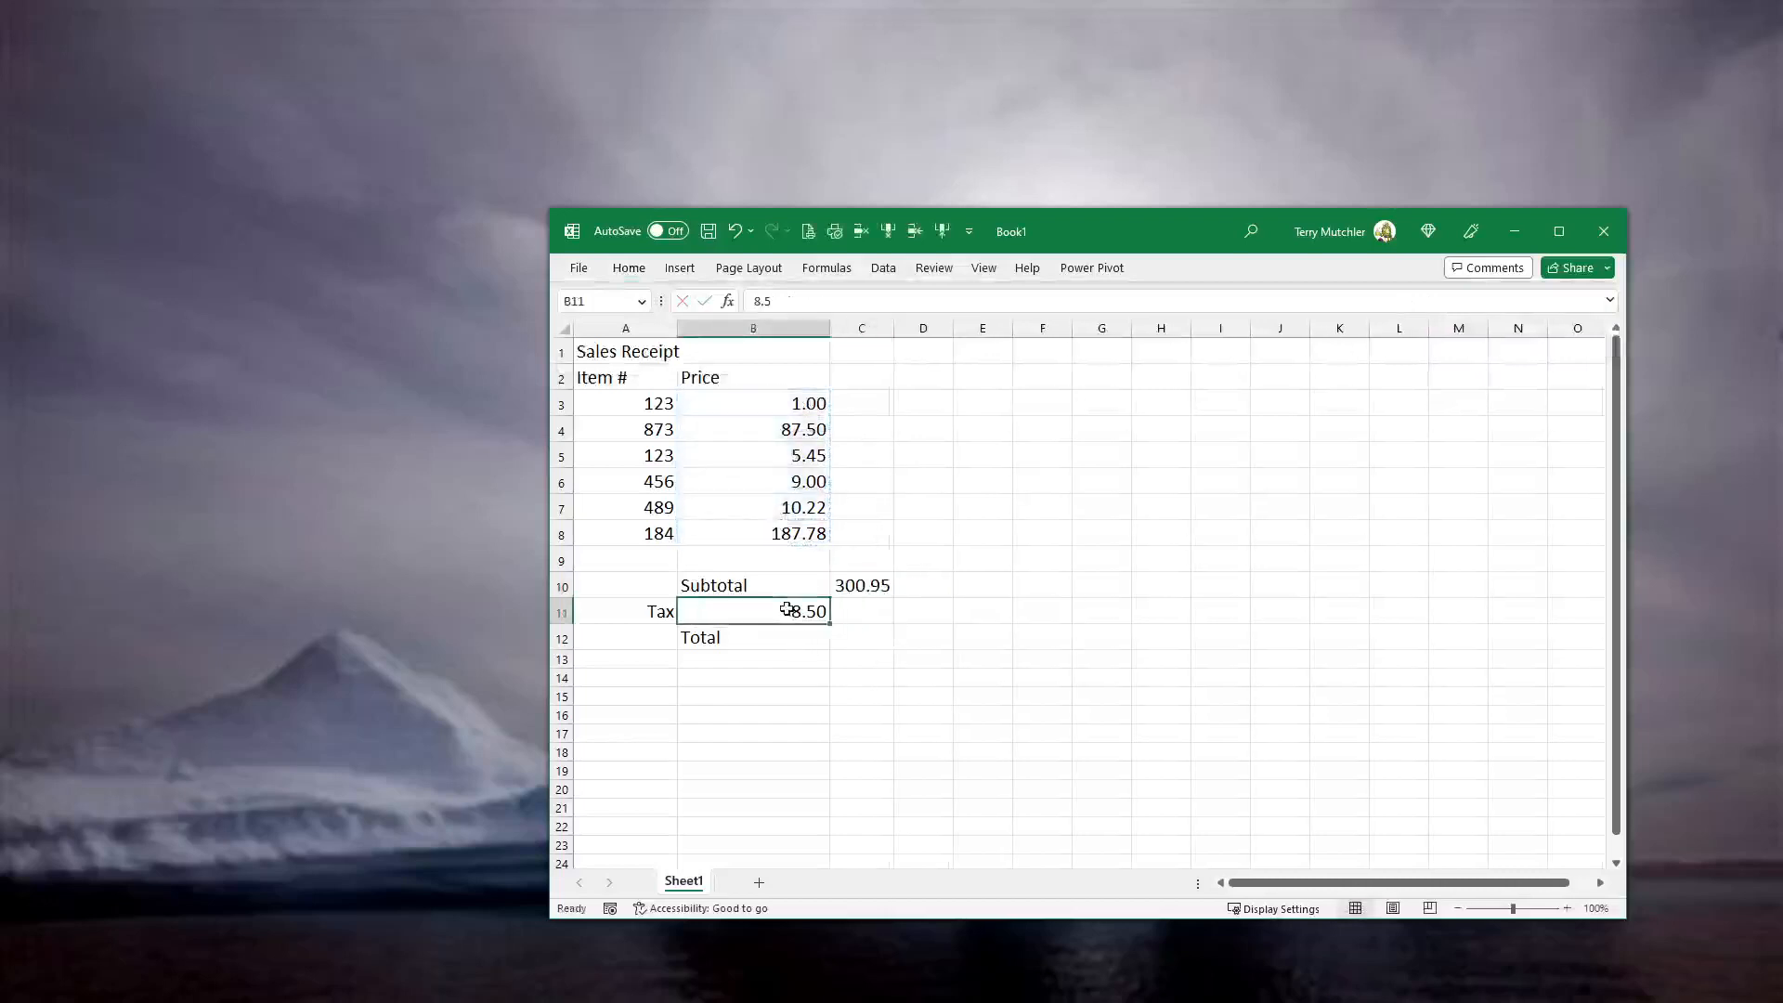
left_click(855, 613)
left_click(793, 616)
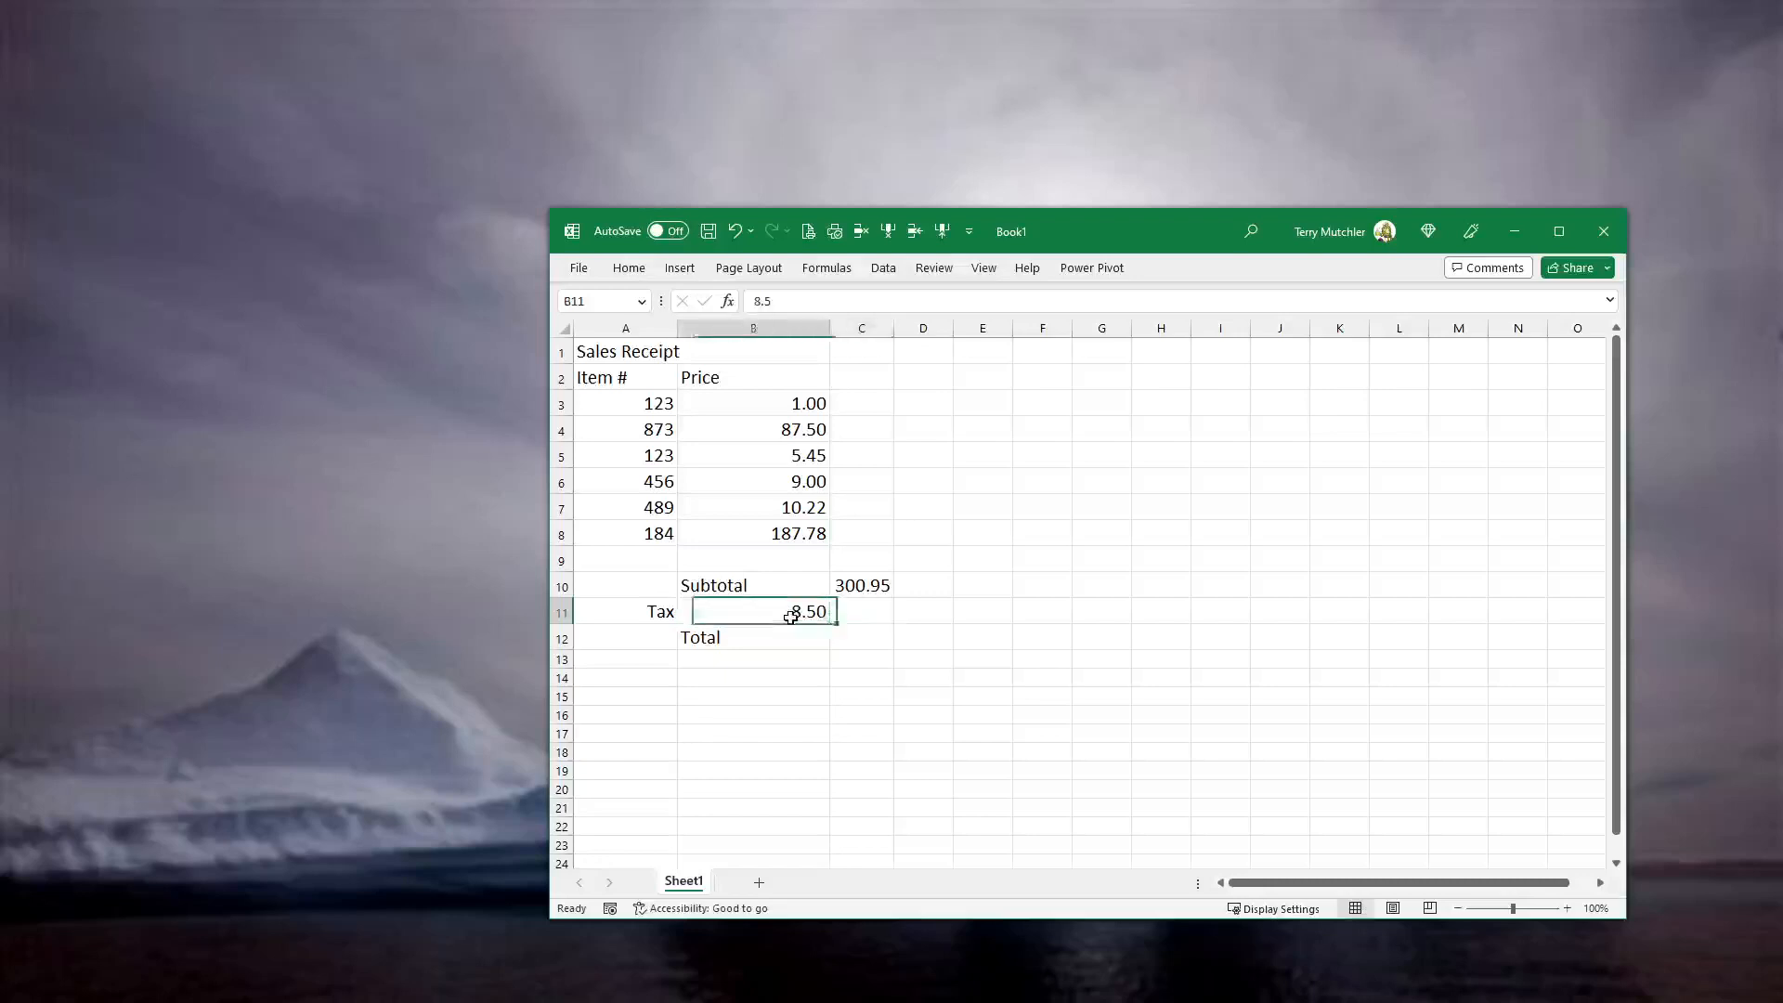
left_click(836, 614)
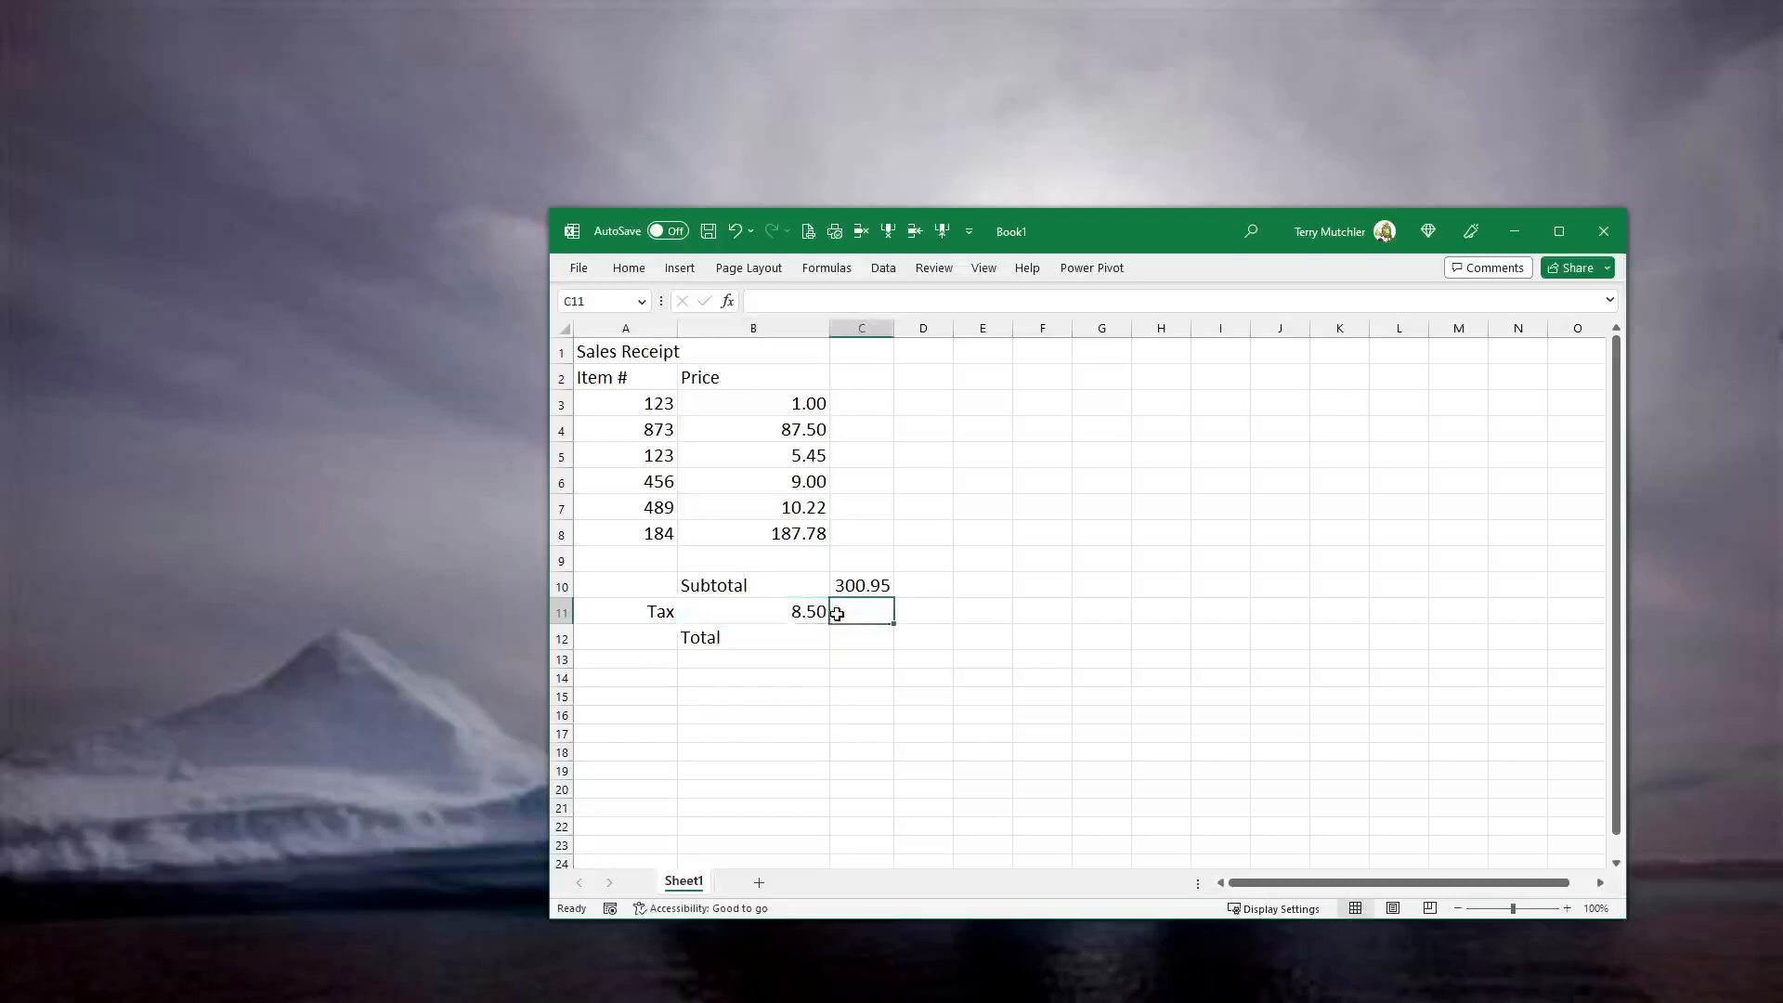
type("=")
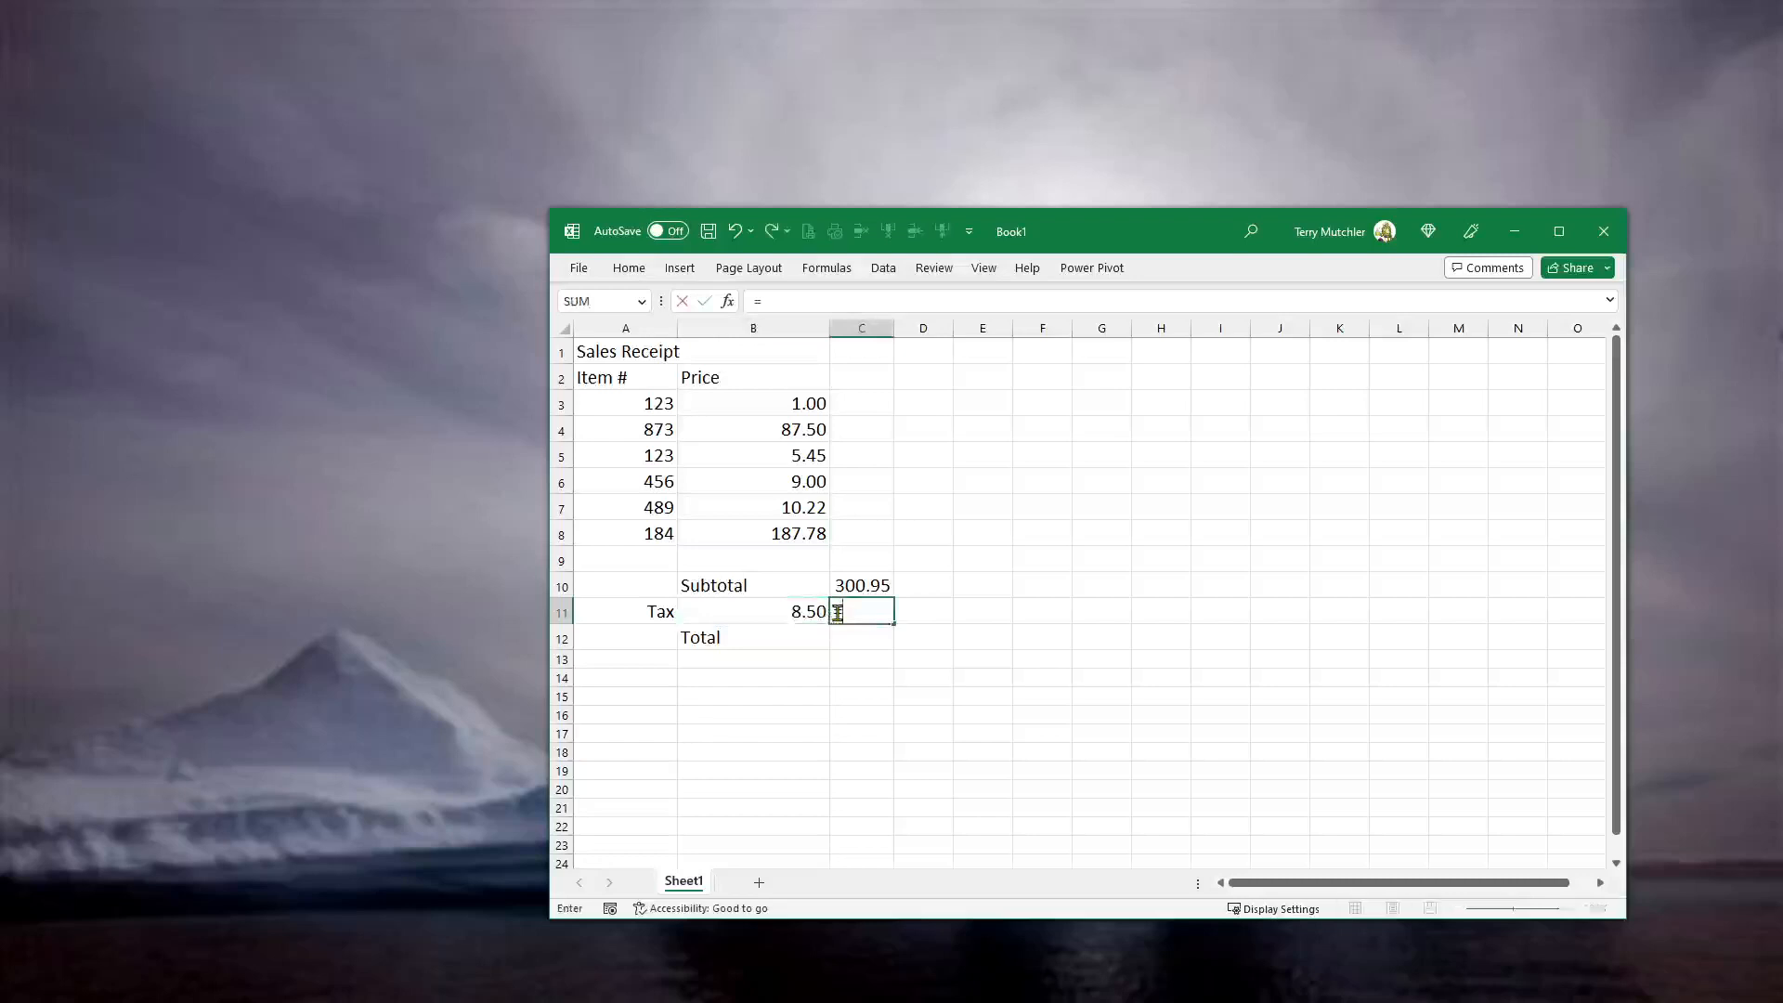
left_click(860, 586)
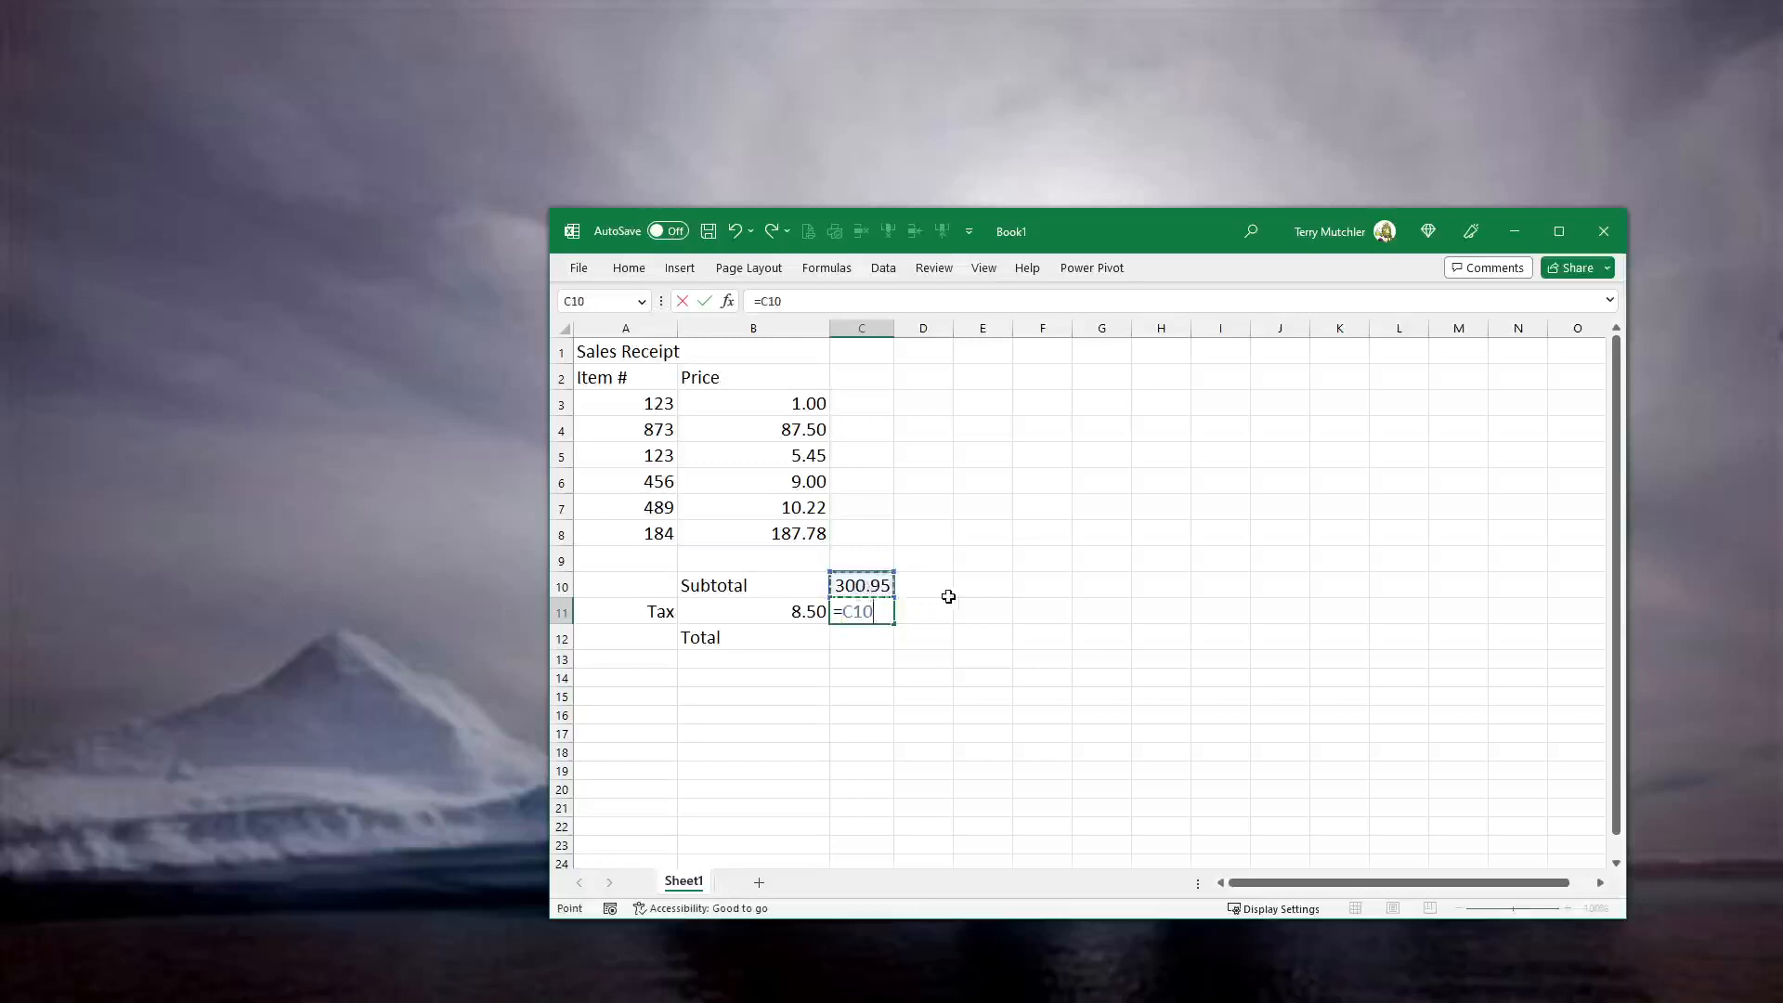
type("*")
left_click(801, 613)
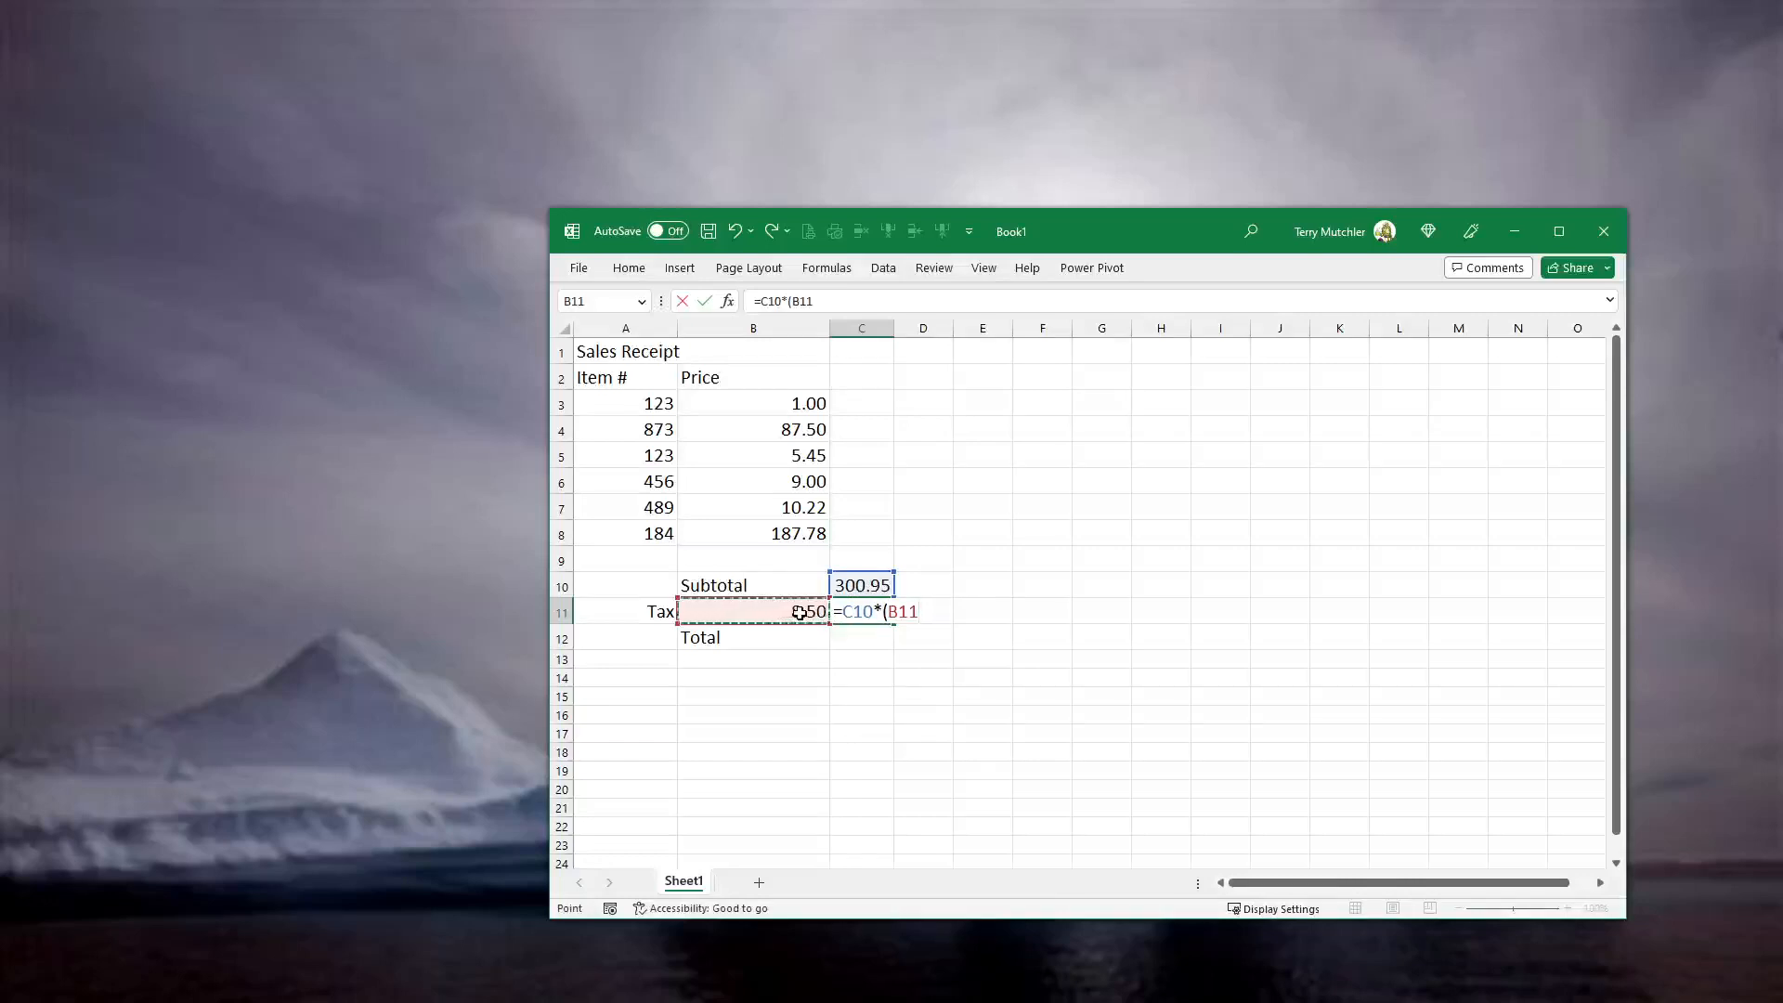
type("/100")
type(")")
key("BackSpace")
type(")")
key("Return")
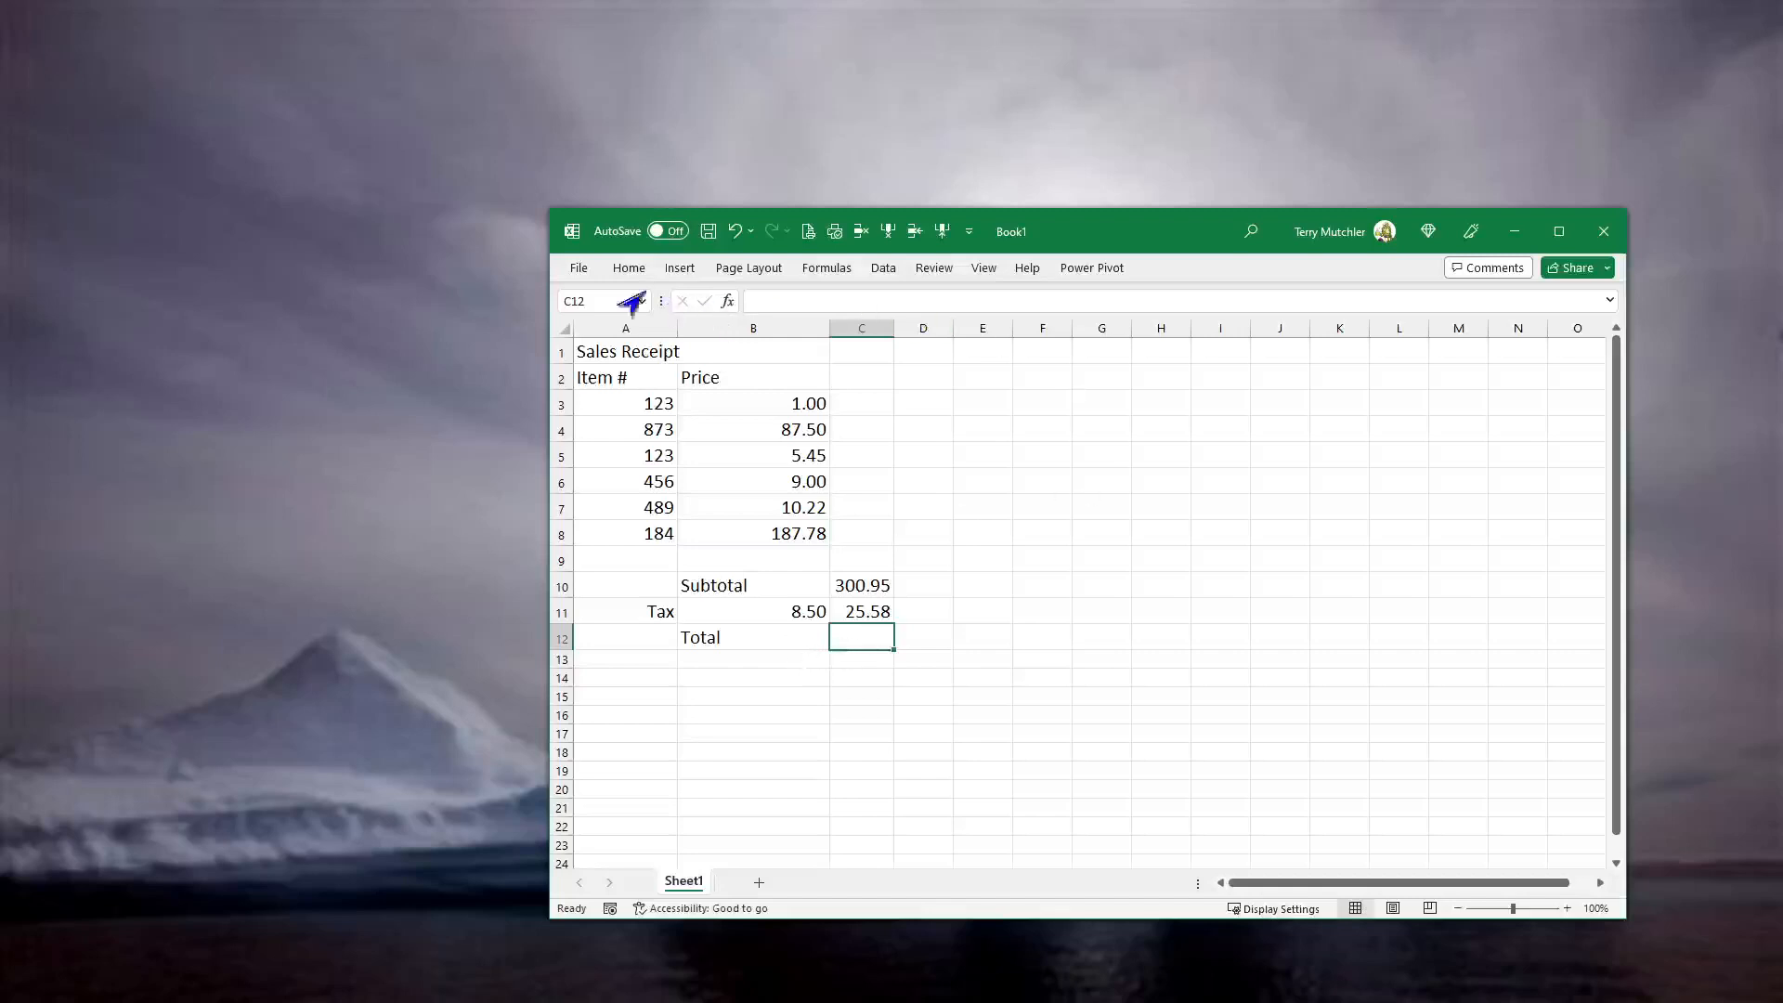
- Calculate the total in C12 with a SUM of the subtotal and tax in C10:C11
left_click(628, 267)
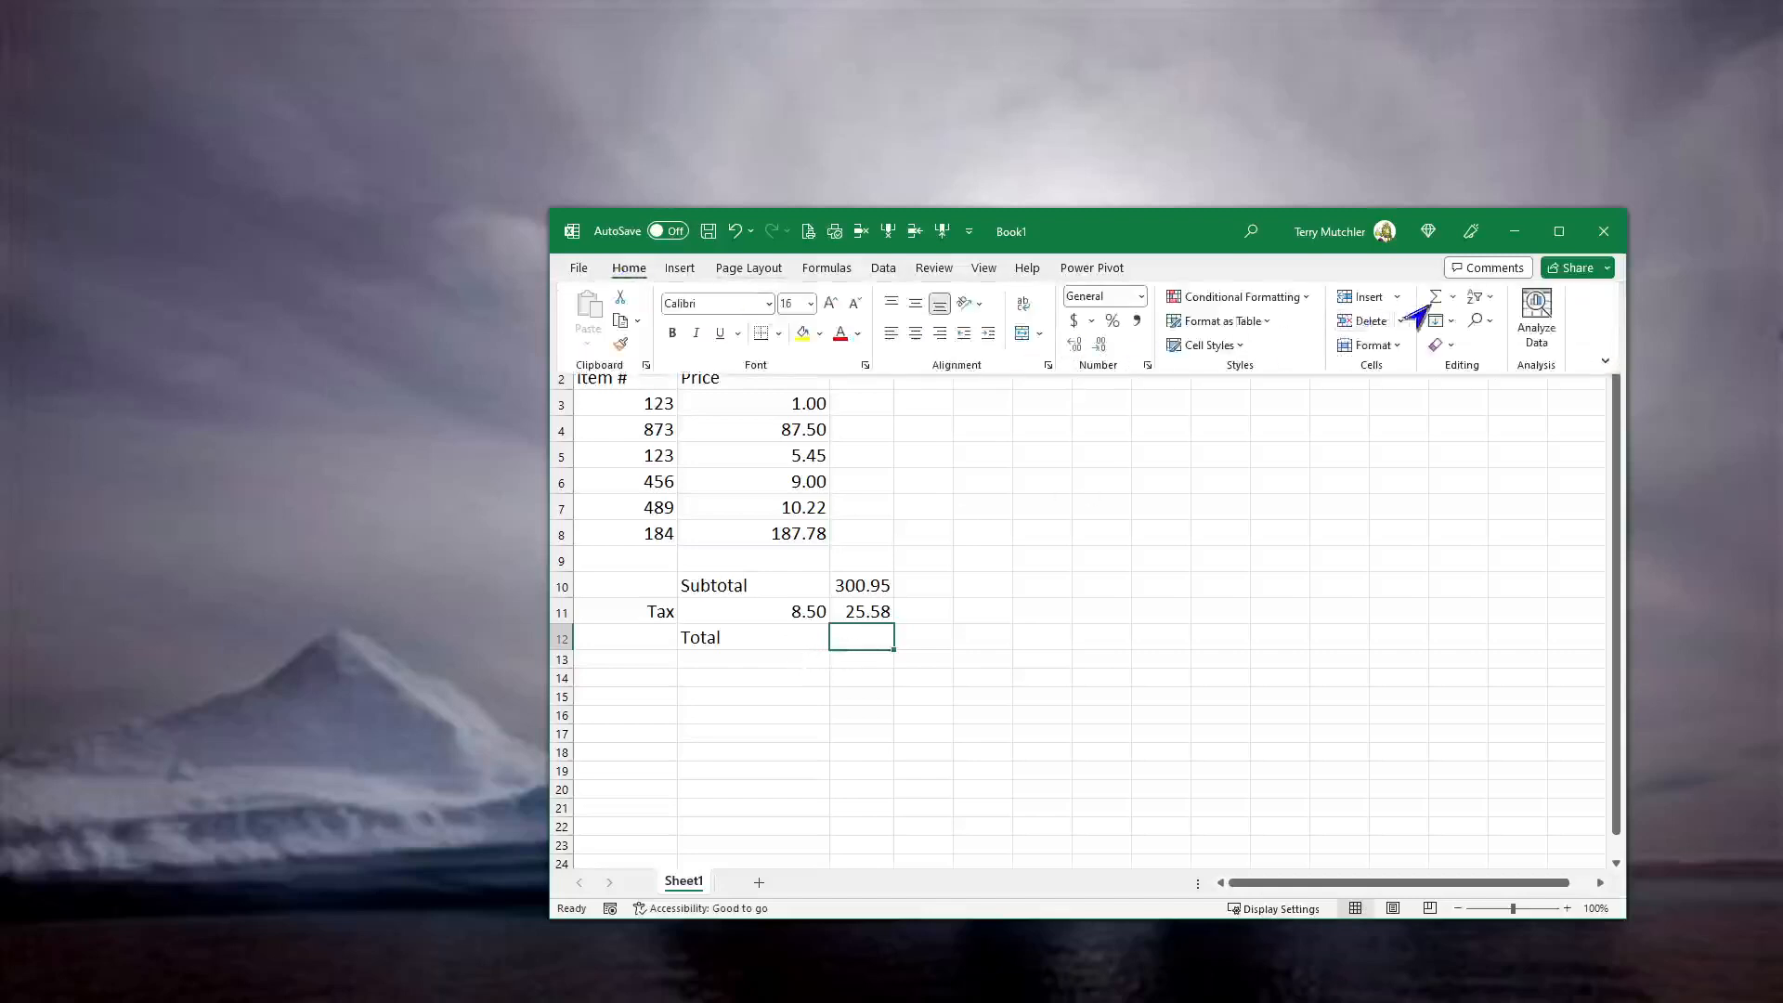
left_click(1426, 306)
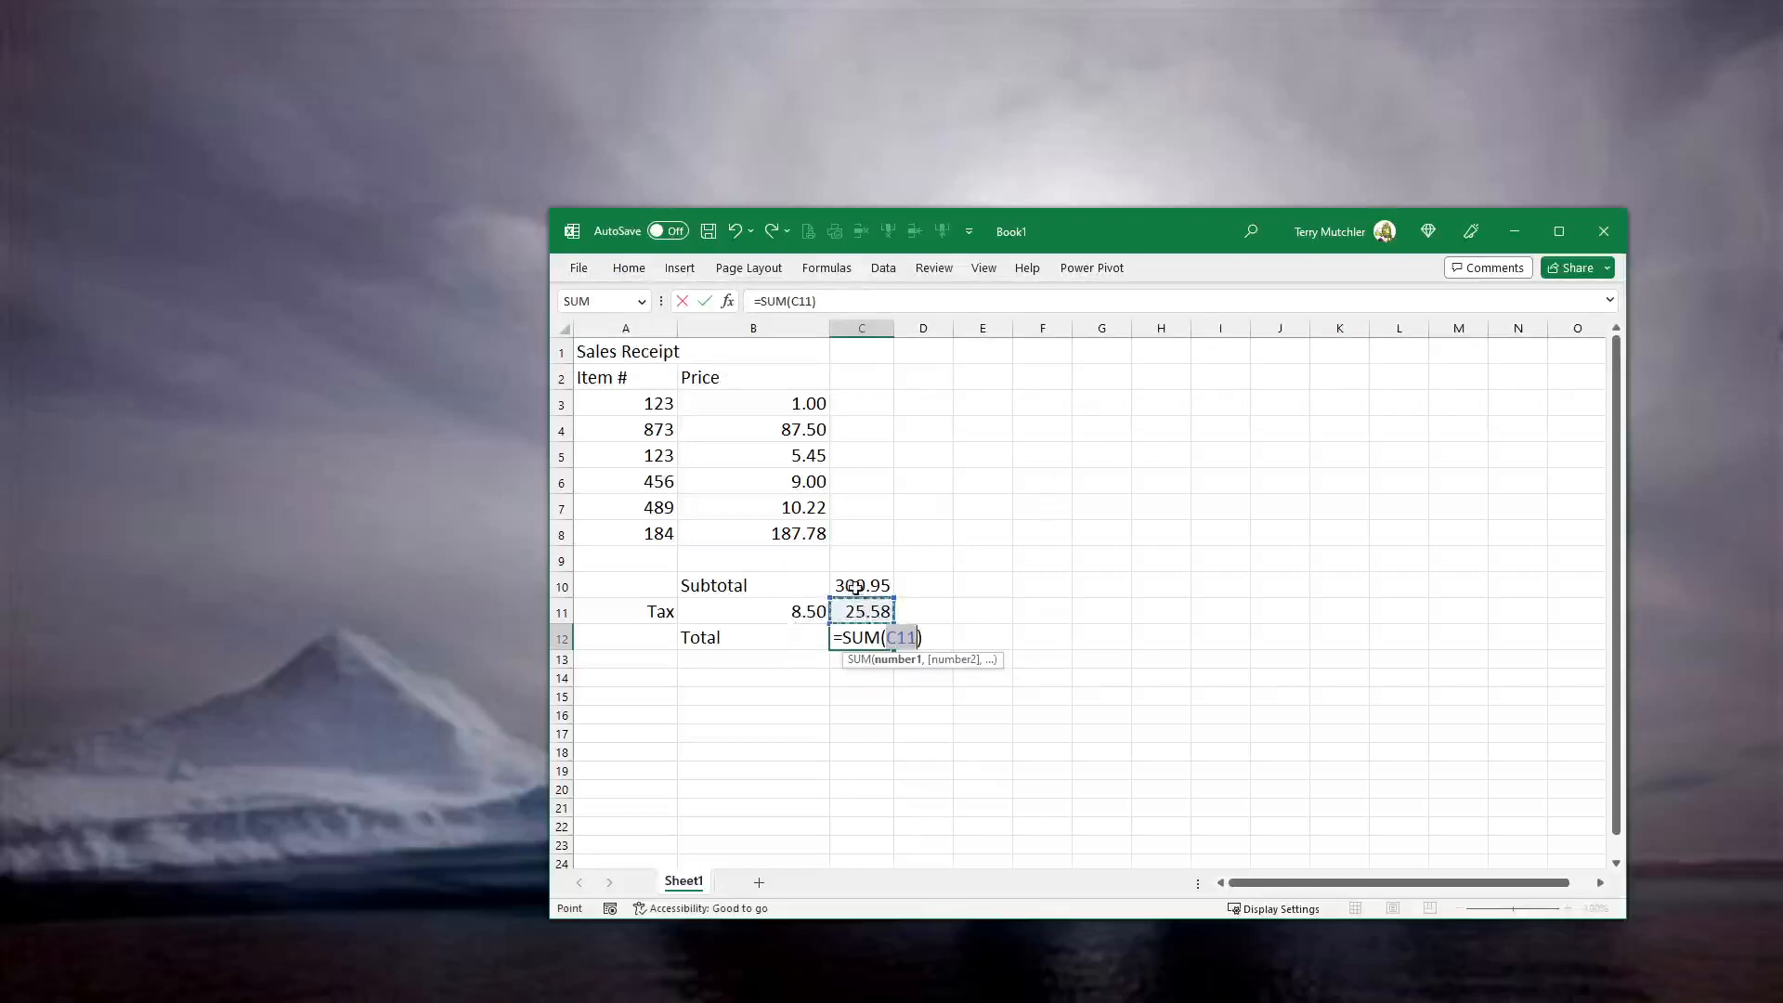
left_click_drag(856, 586, 861, 608)
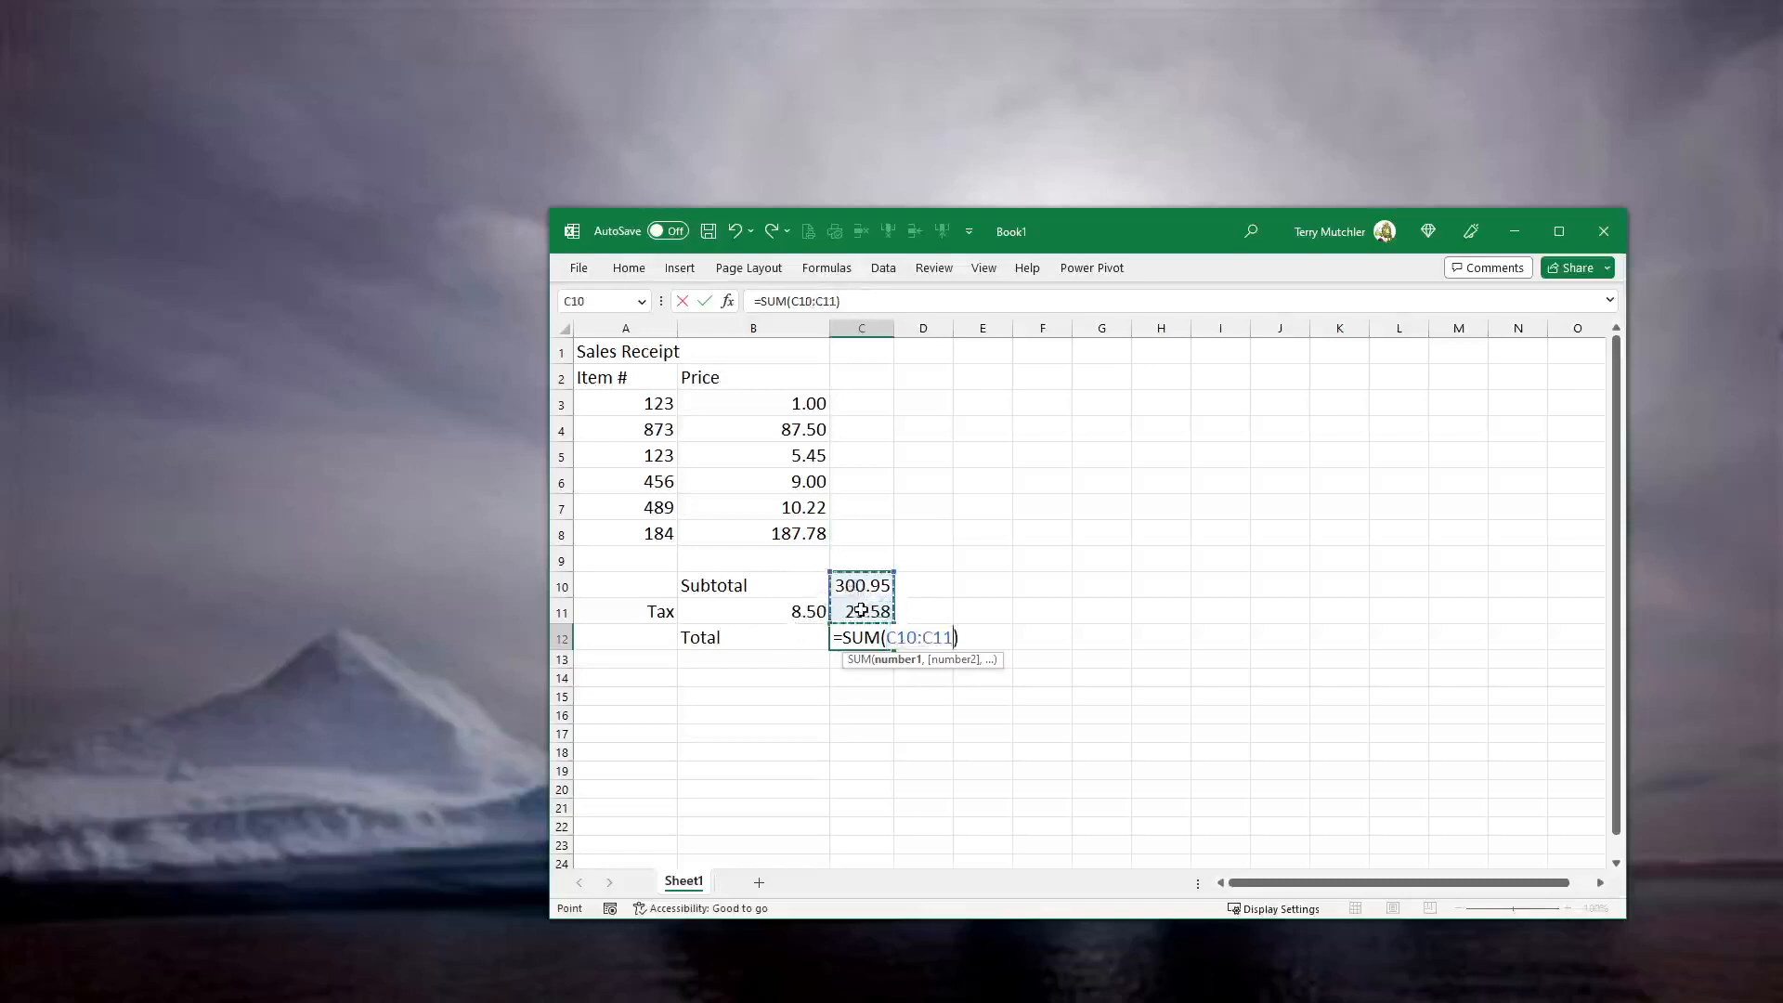
key("Return")
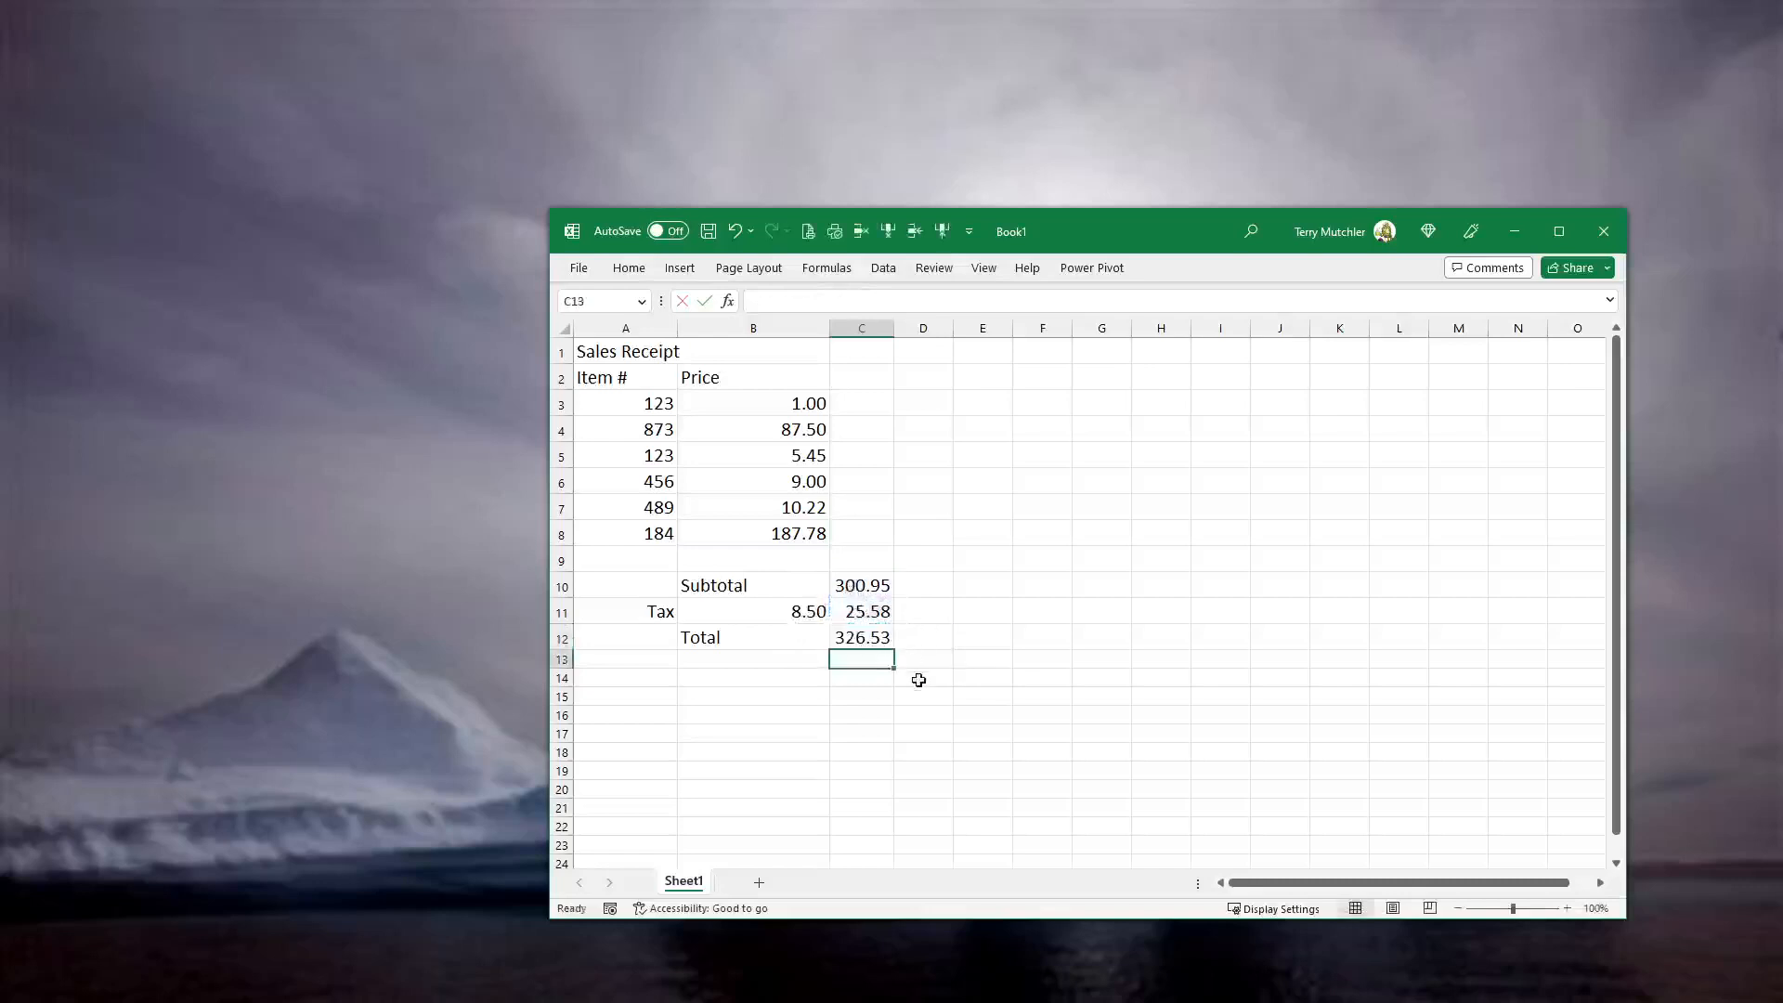
- Set the tax rate in B11 to 9.5
left_click(753, 642)
left_click(753, 616)
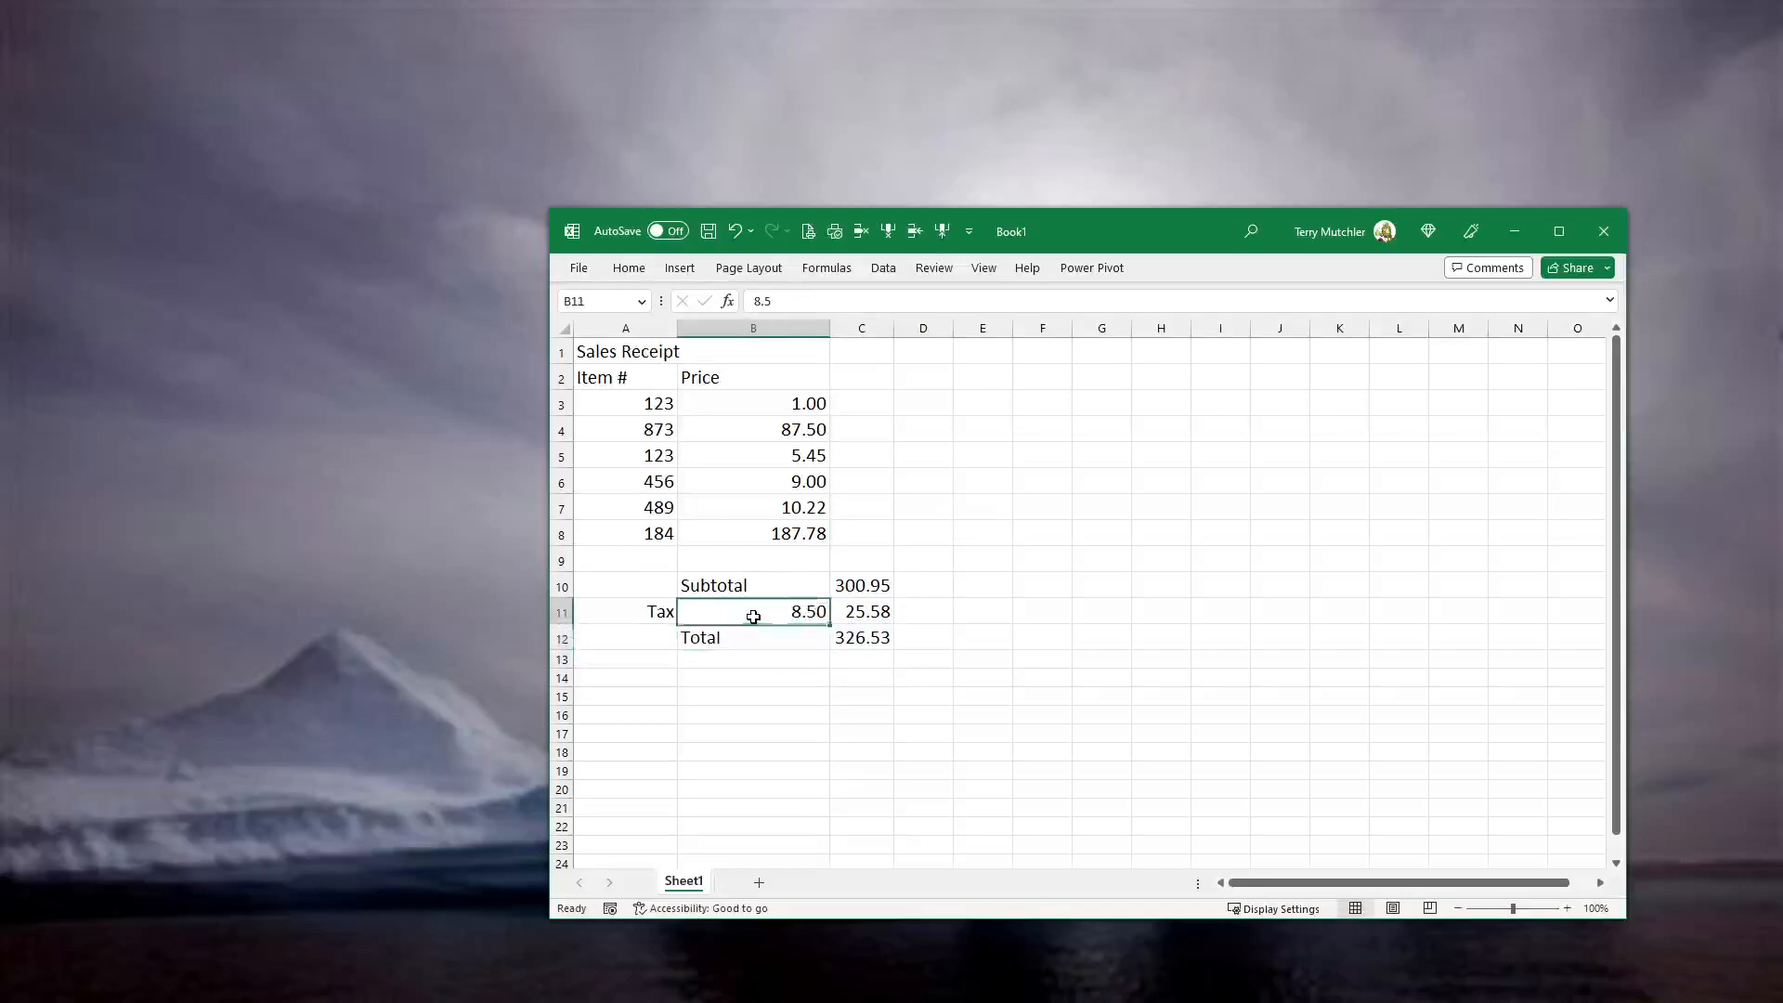
double_click(807, 609)
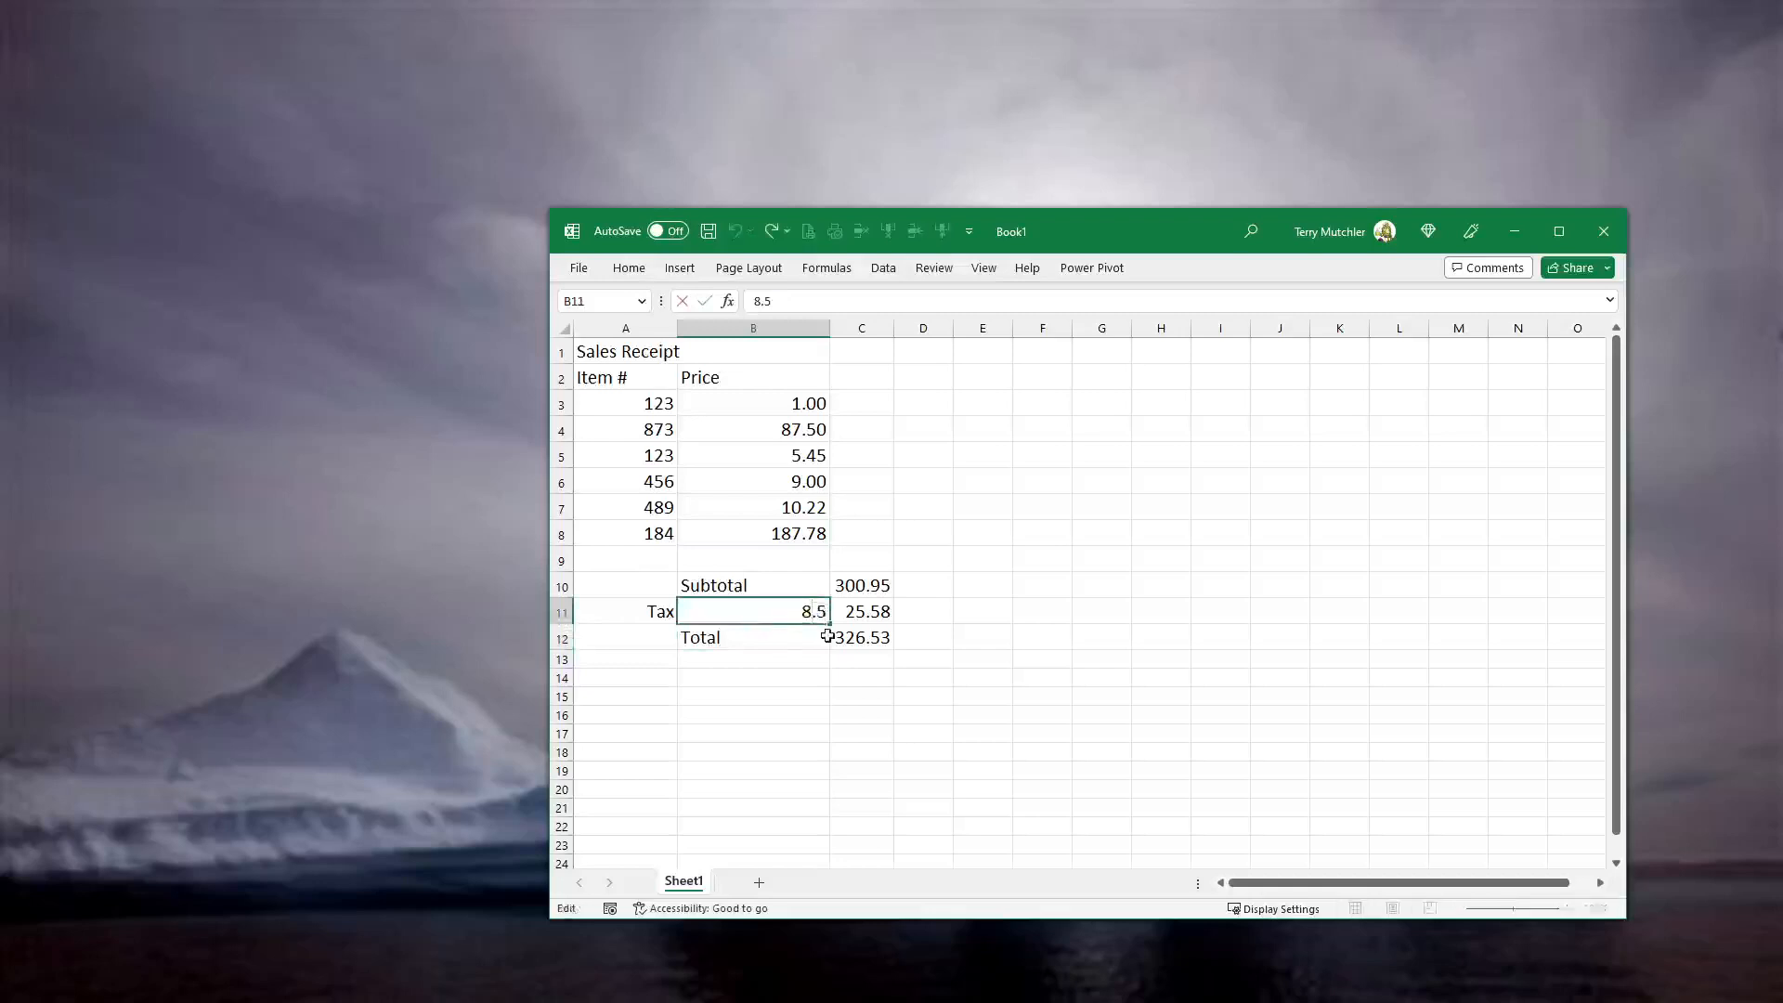
key("BackSpace")
type("9")
left_click(961, 603)
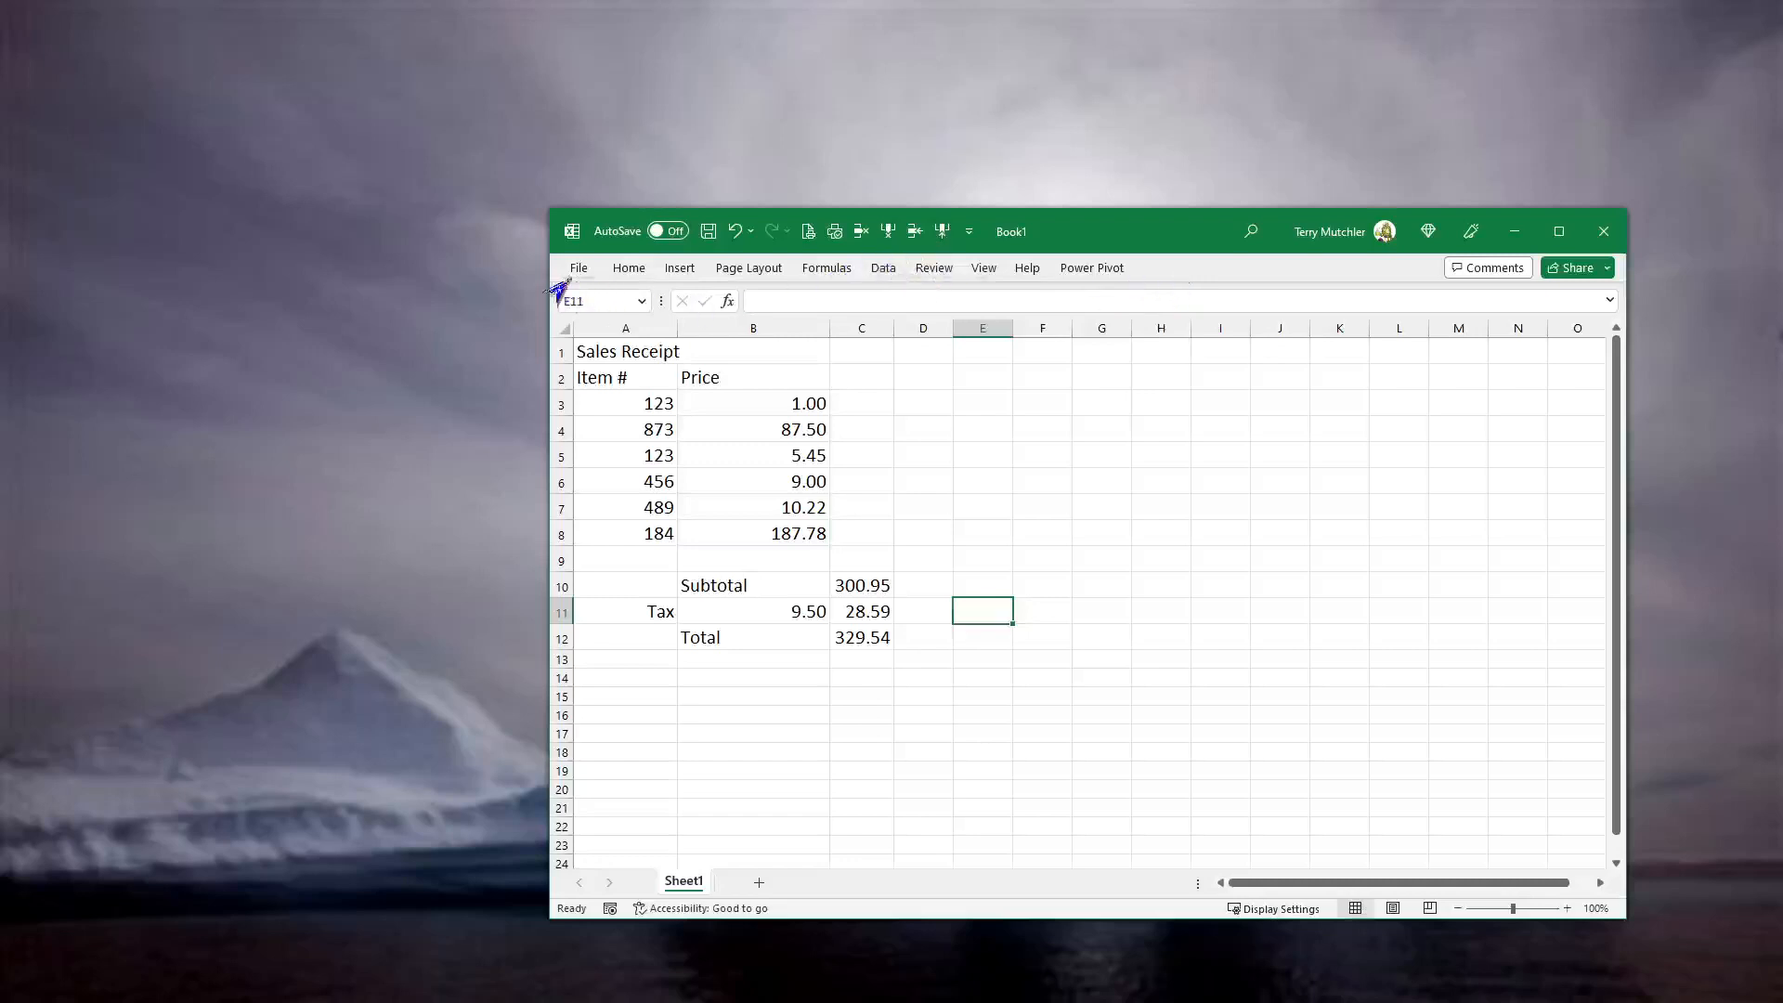
- Enable the Developer tab in the Excel options for customizing the ribbon
left_click(570, 274)
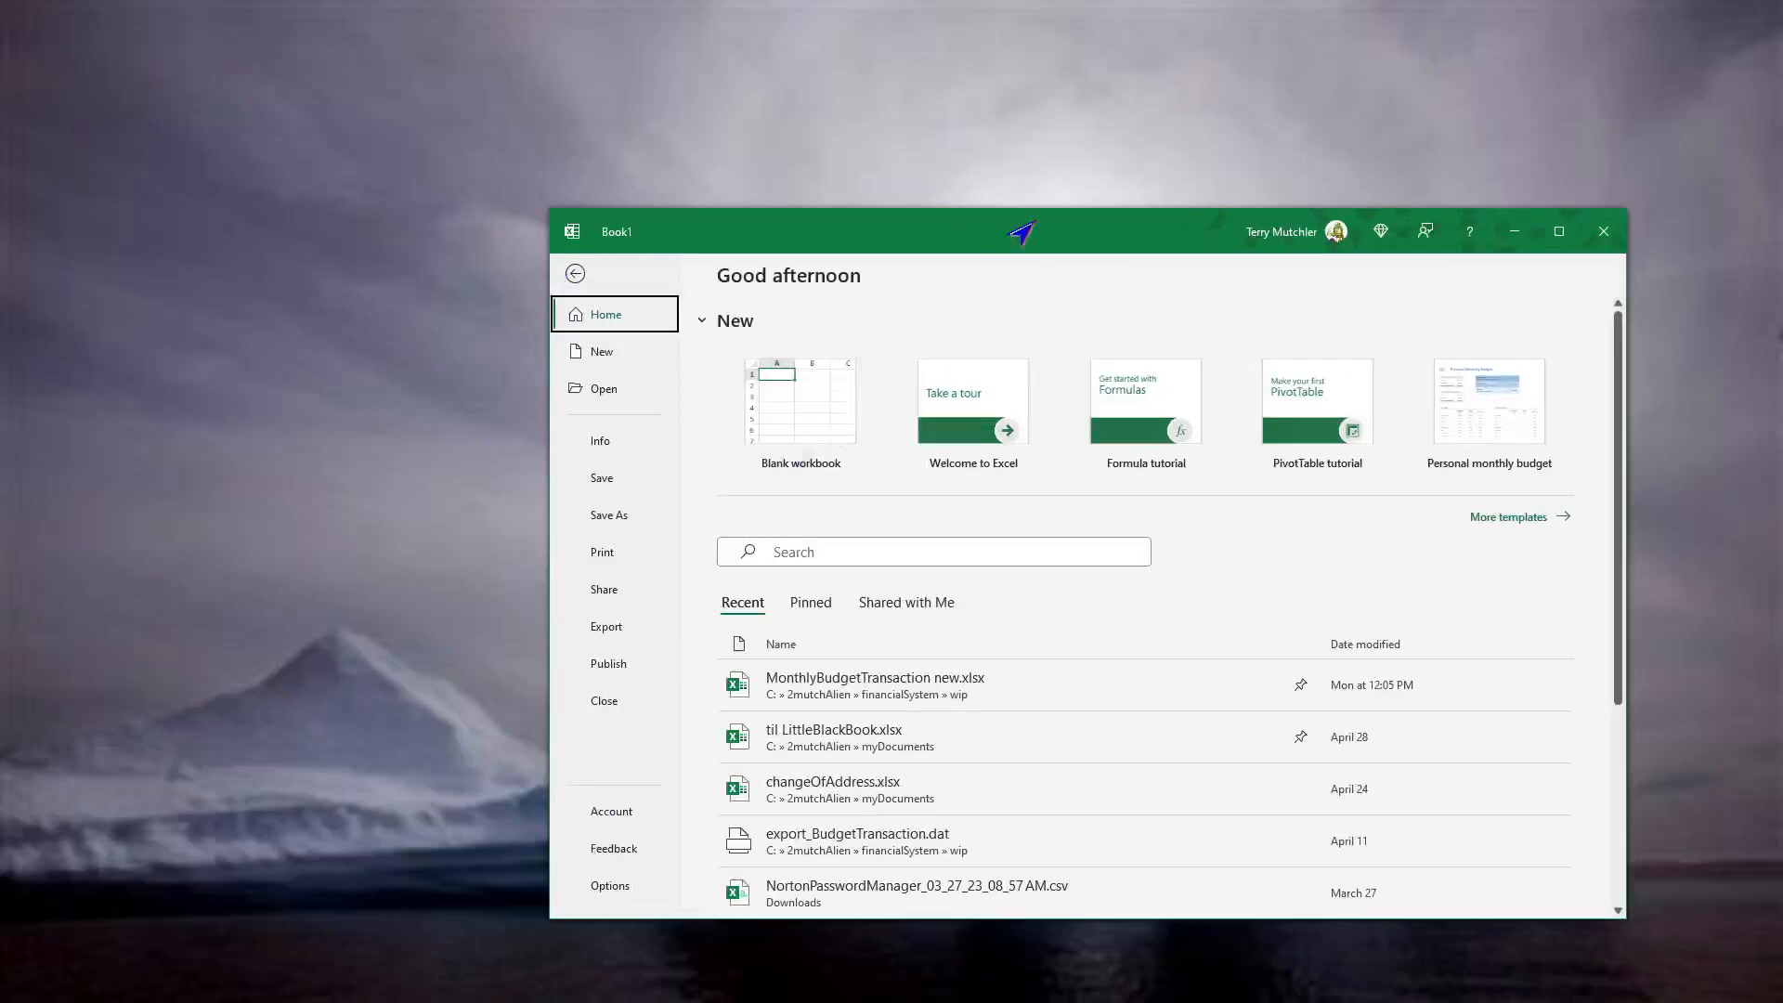
left_click(576, 274)
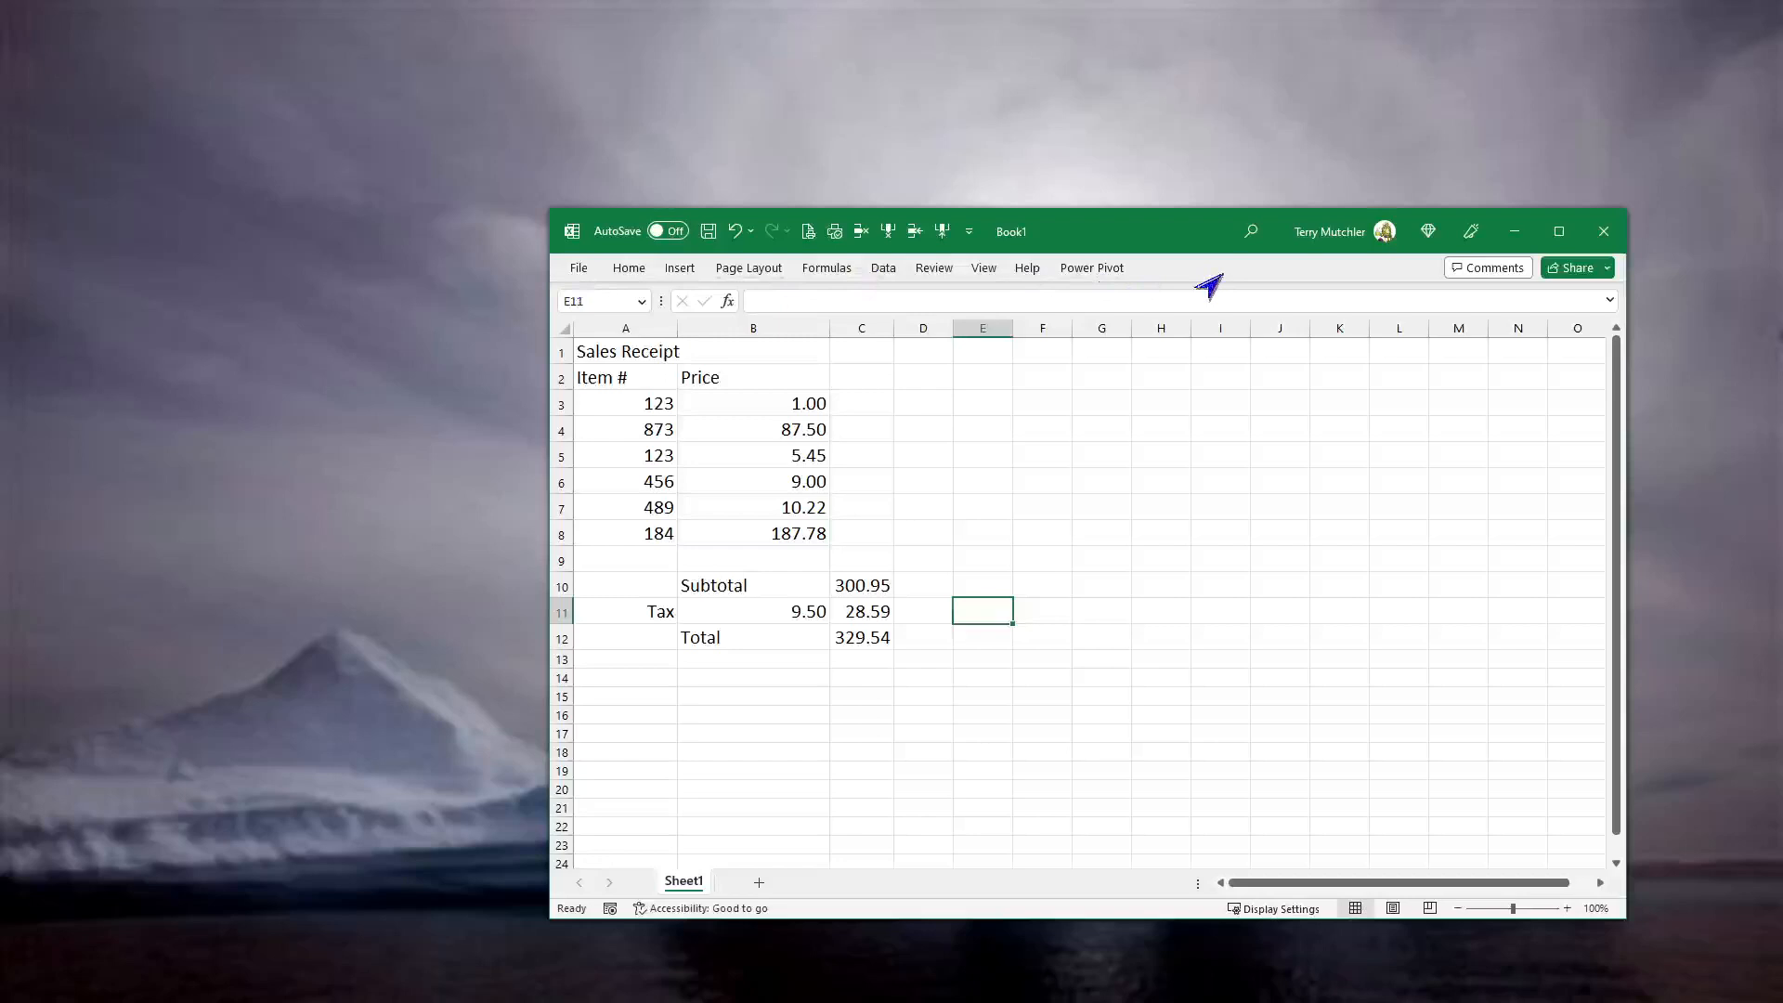
left_click(568, 276)
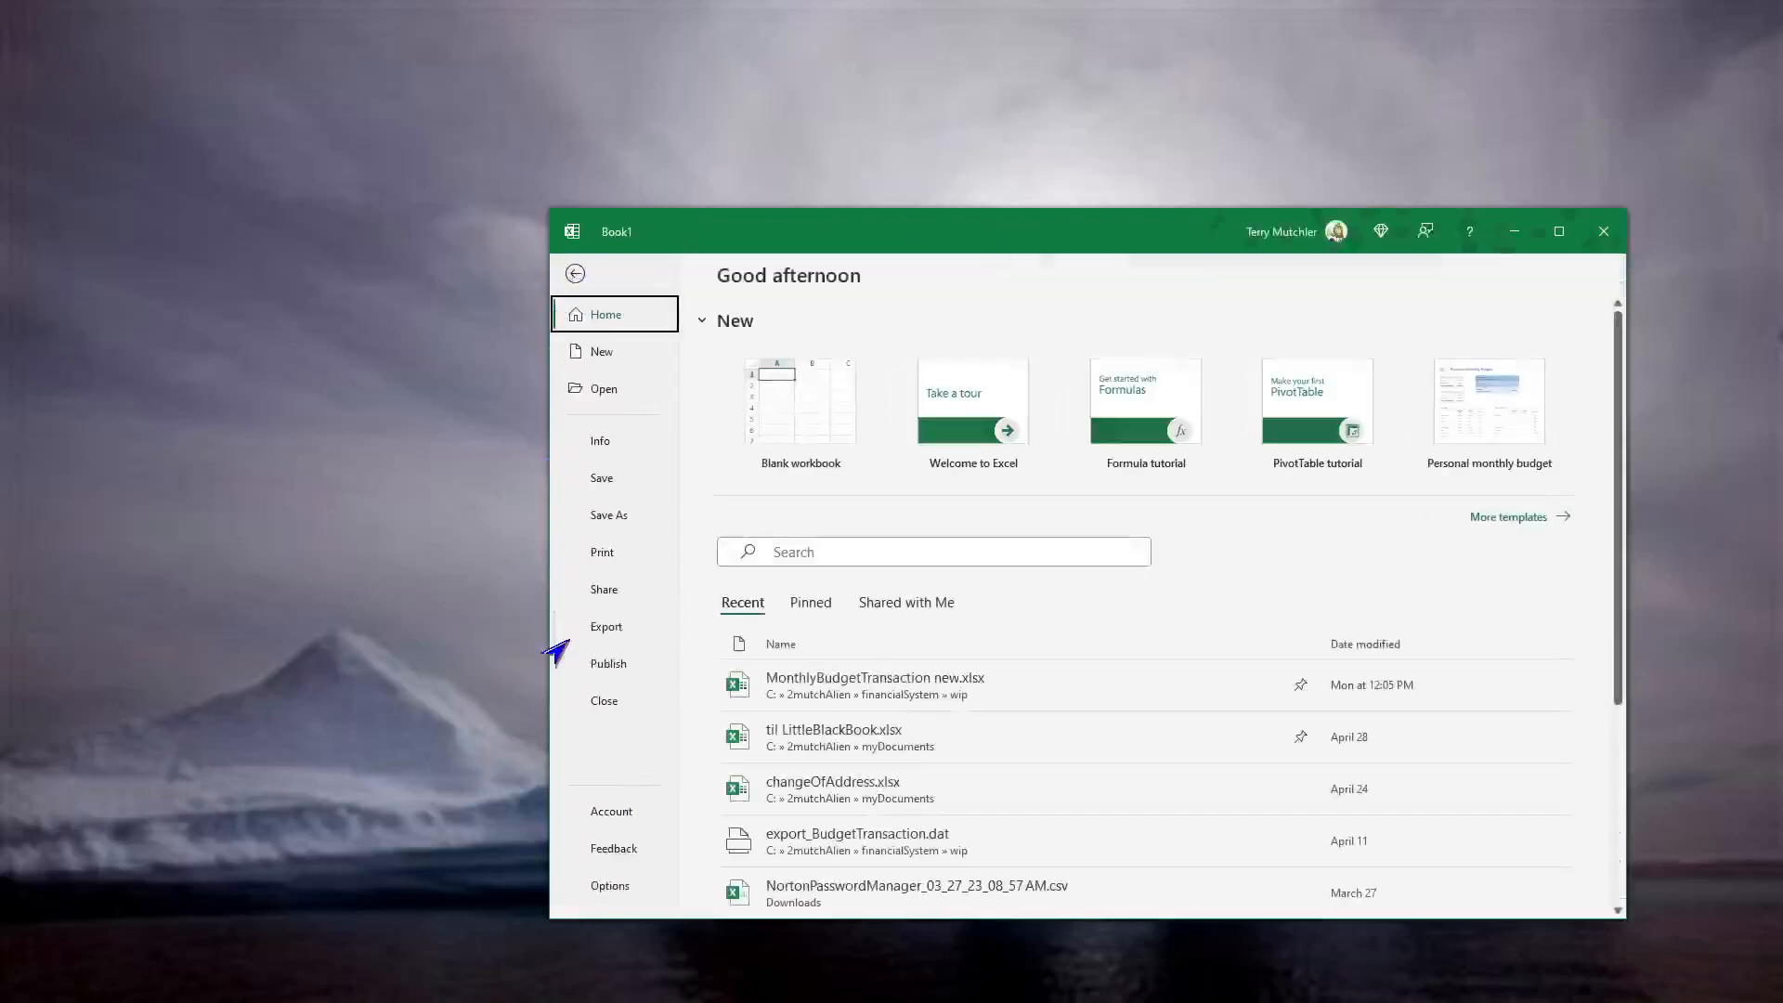
left_click(608, 887)
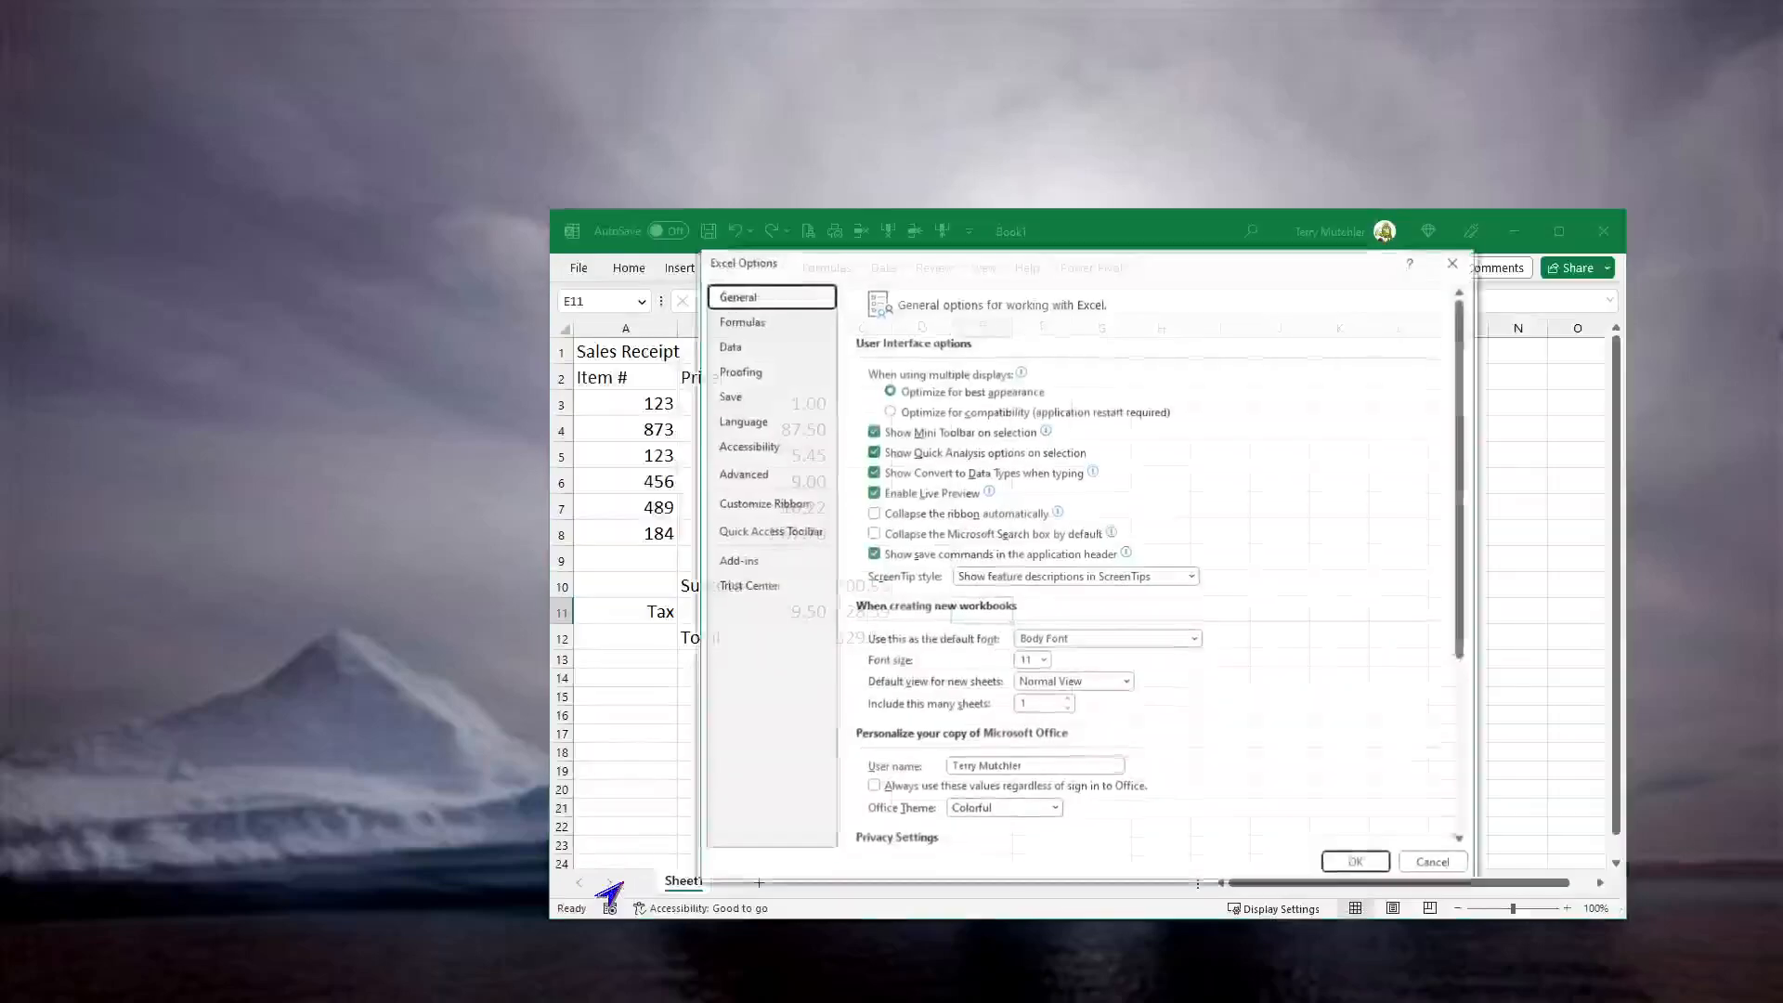
left_click(771, 506)
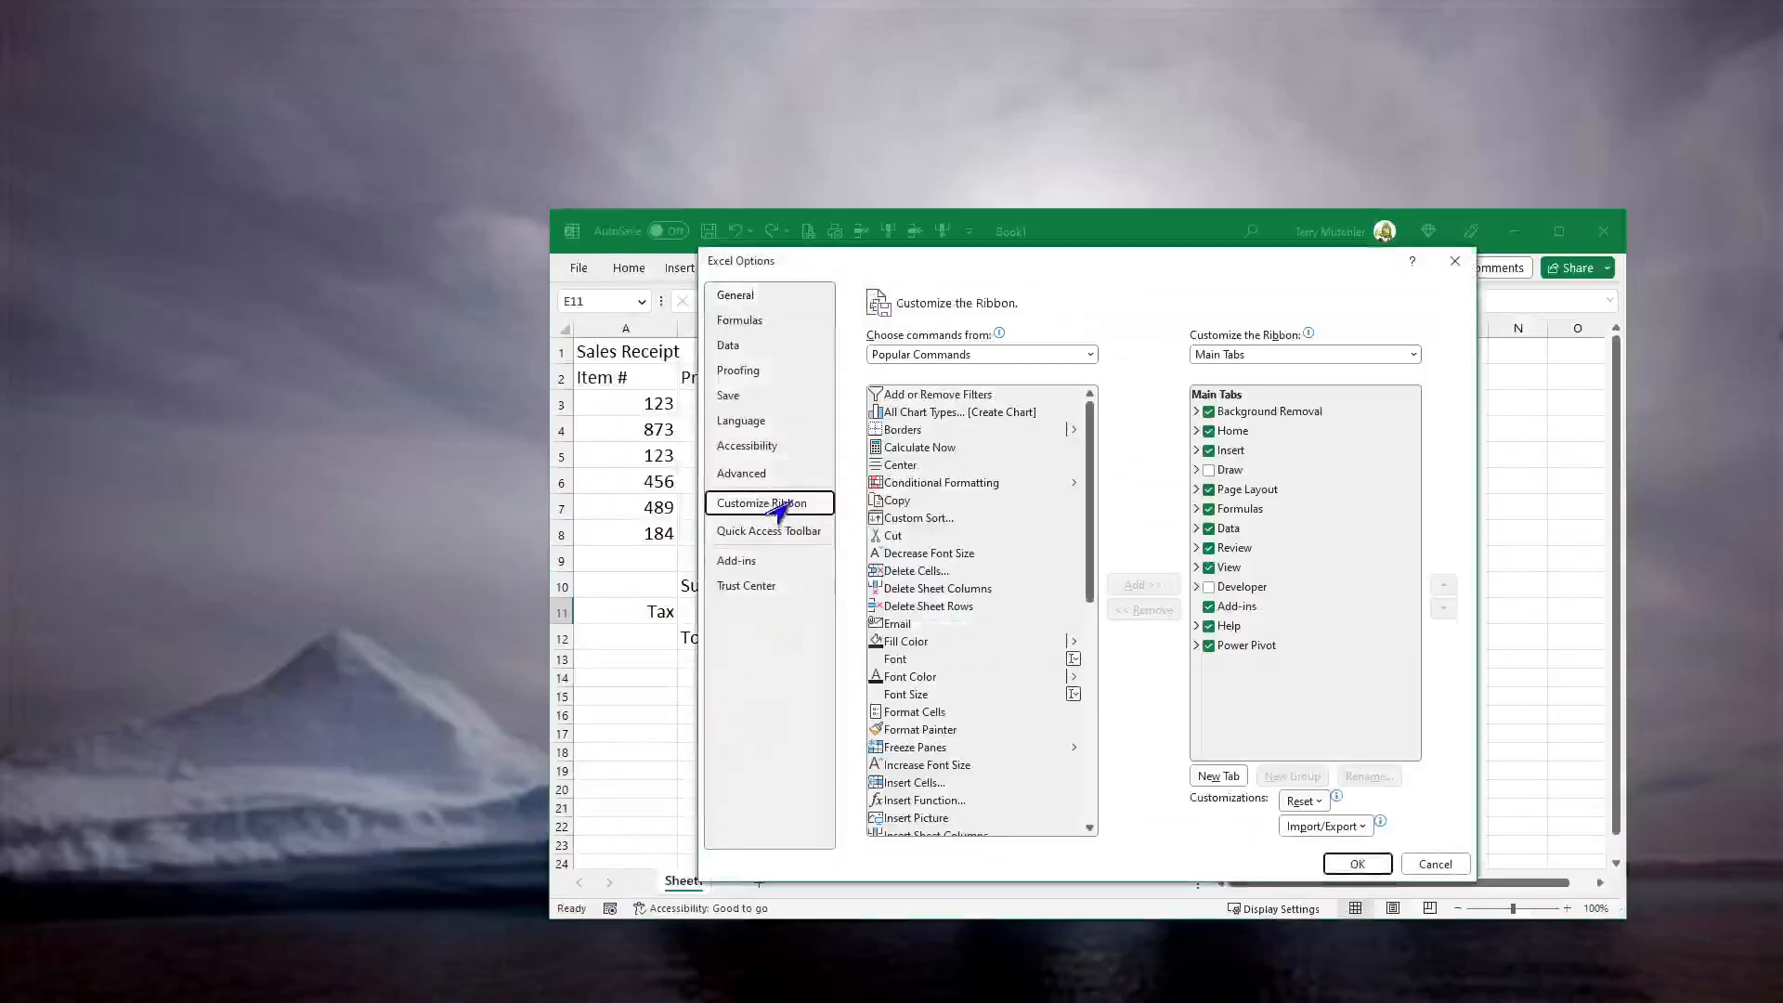
left_click(1207, 587)
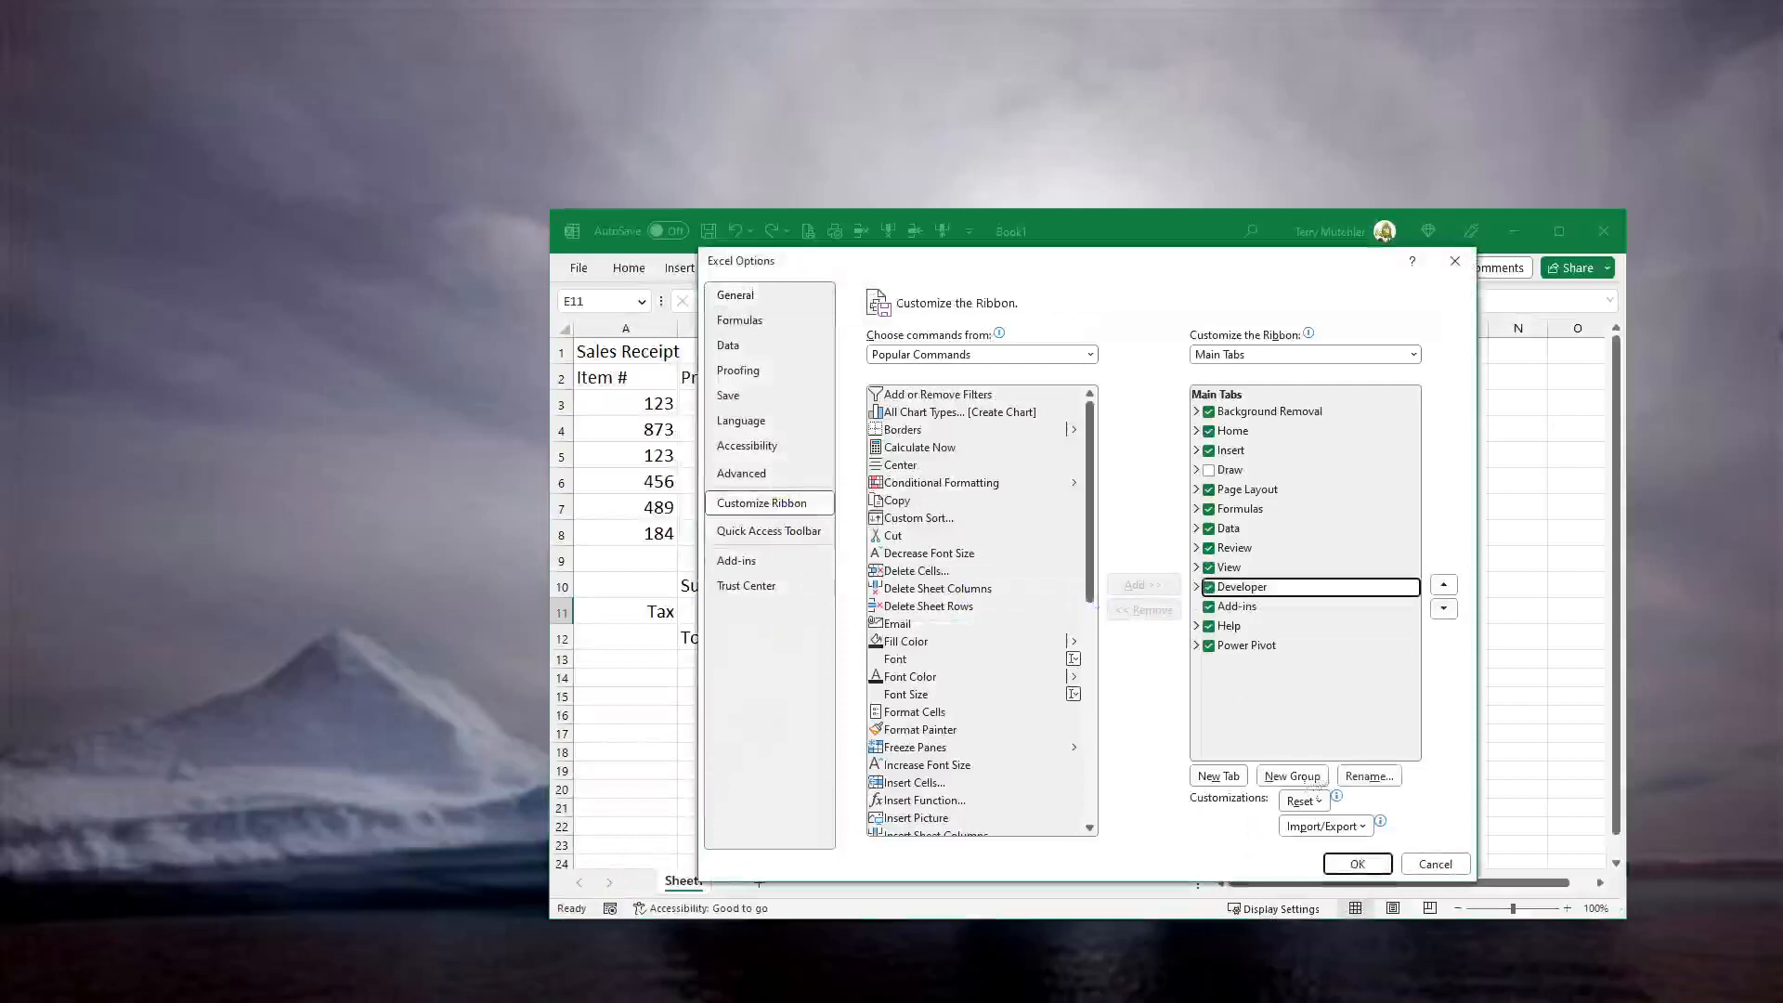
left_click(1356, 864)
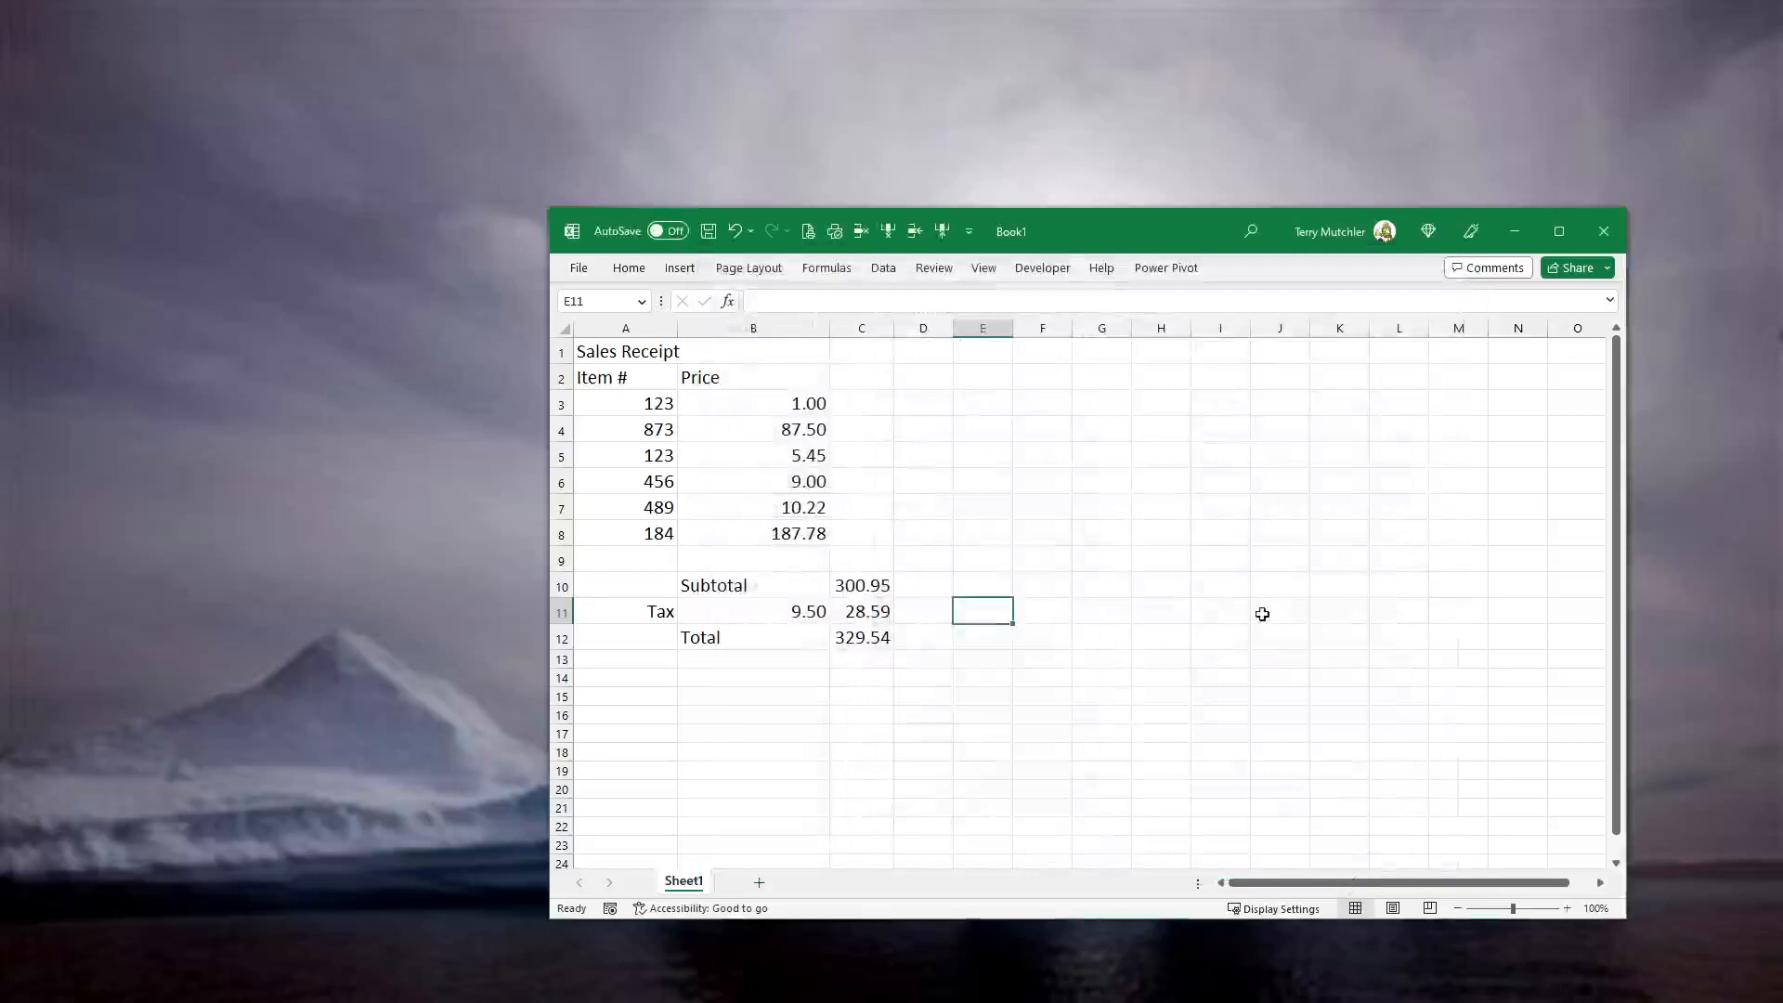
- Draw a small horizontal scroll bar form control inside cell B11, beside the tax rate
left_click(1038, 268)
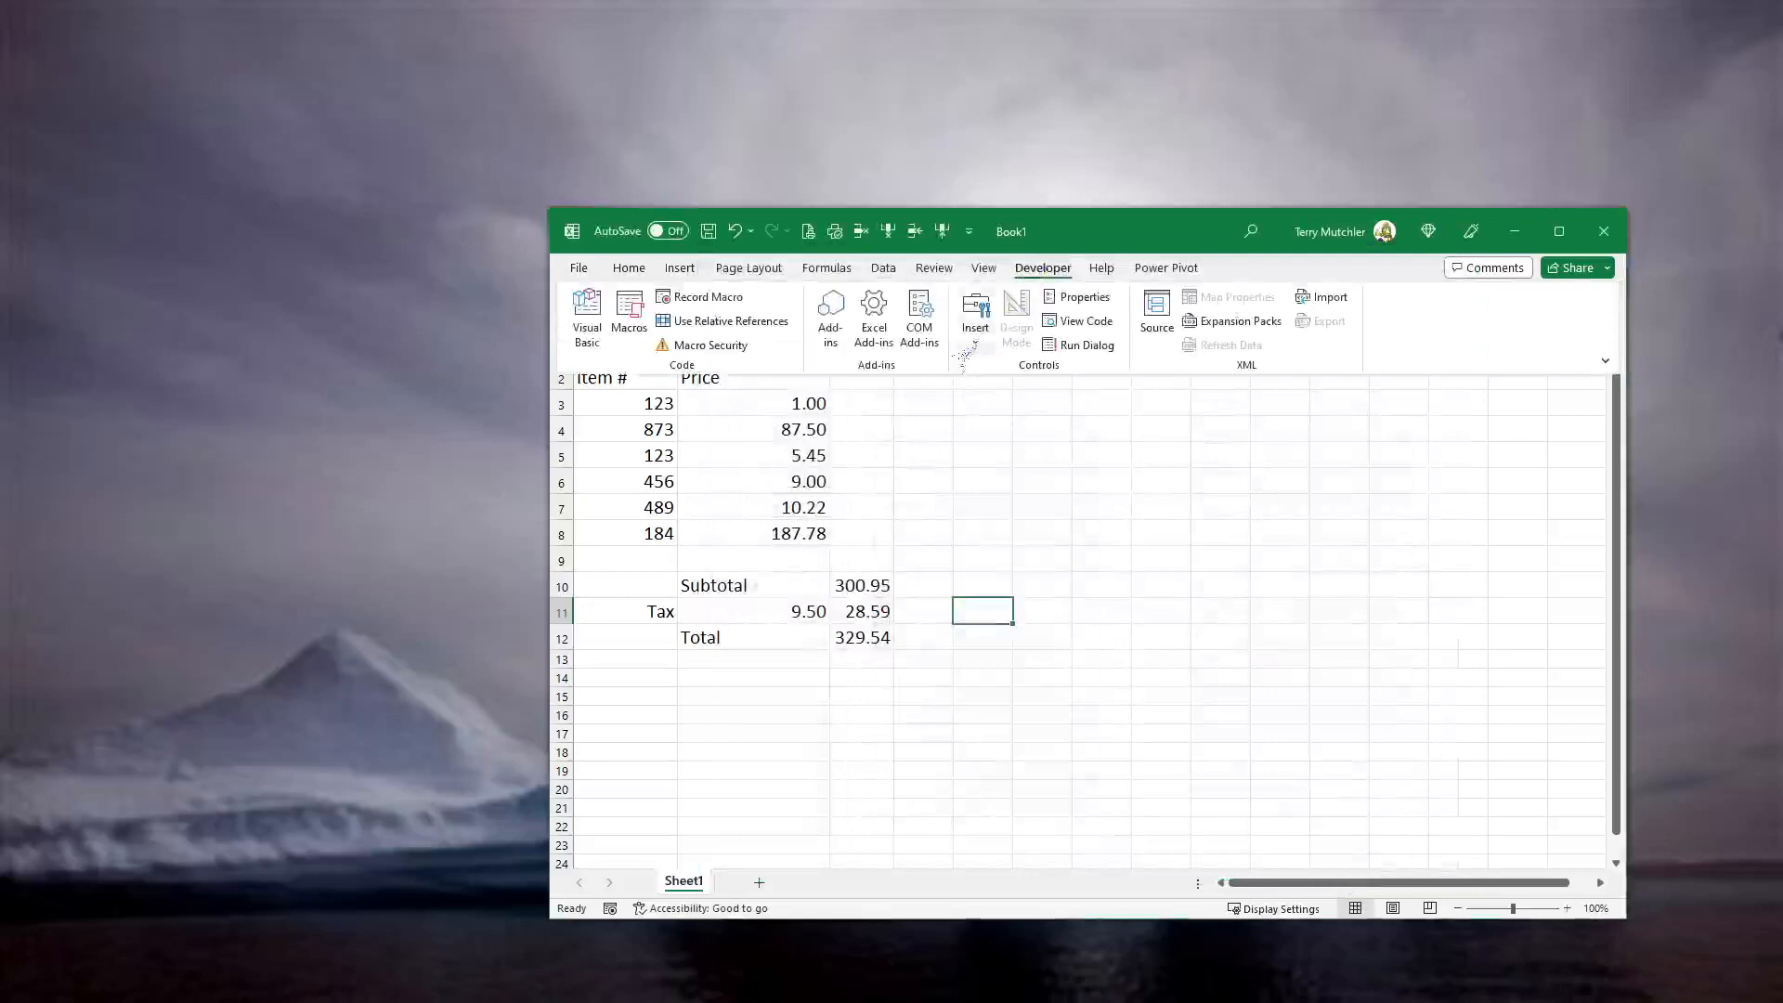
left_click(975, 345)
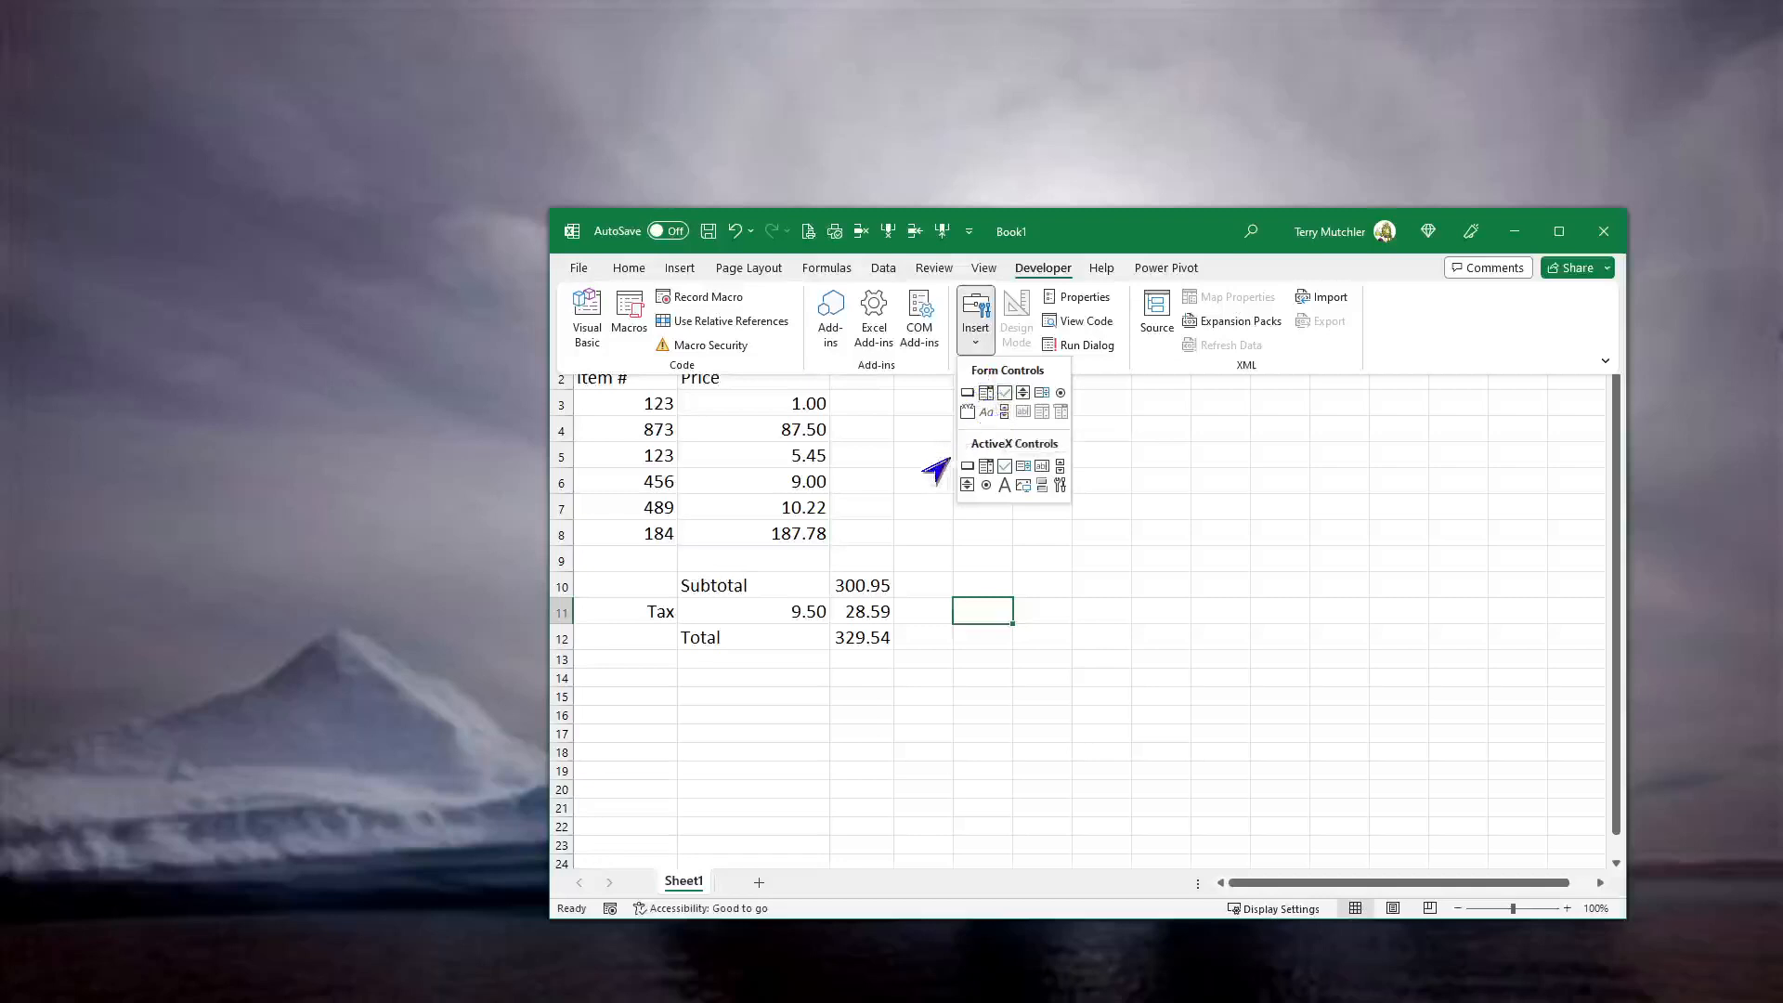
left_click(1004, 411)
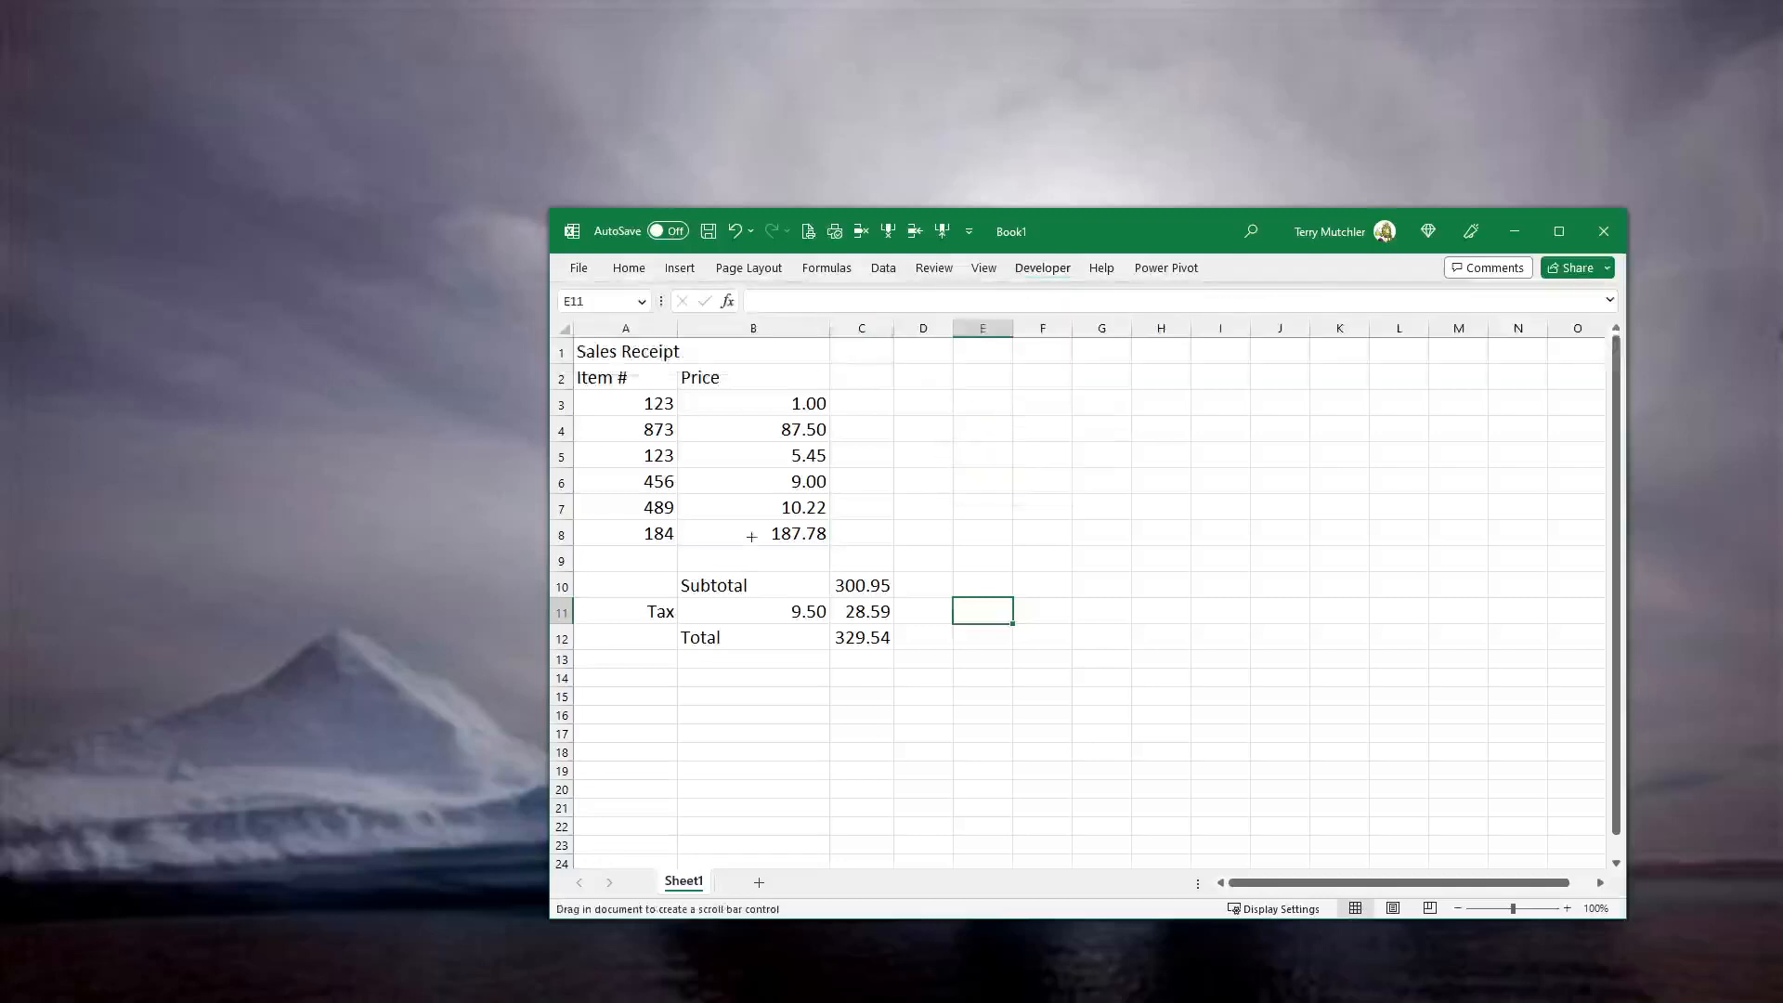
left_click_drag(688, 600, 763, 619)
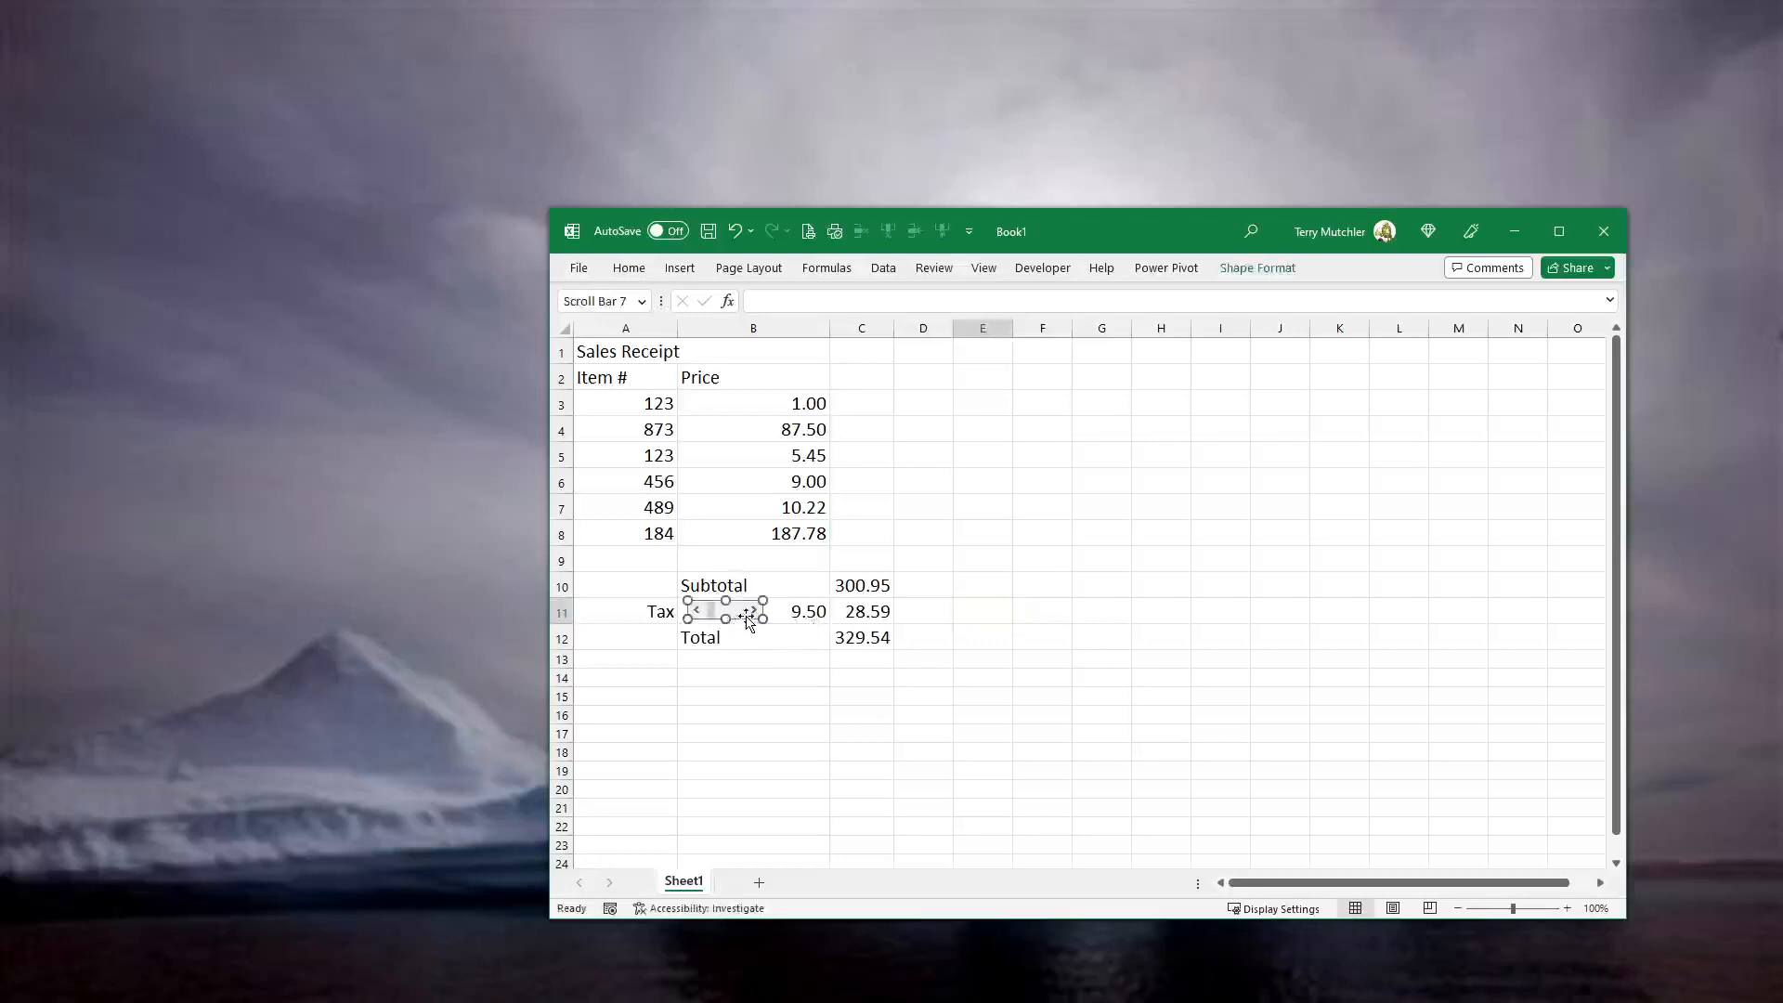
left_click(810, 612)
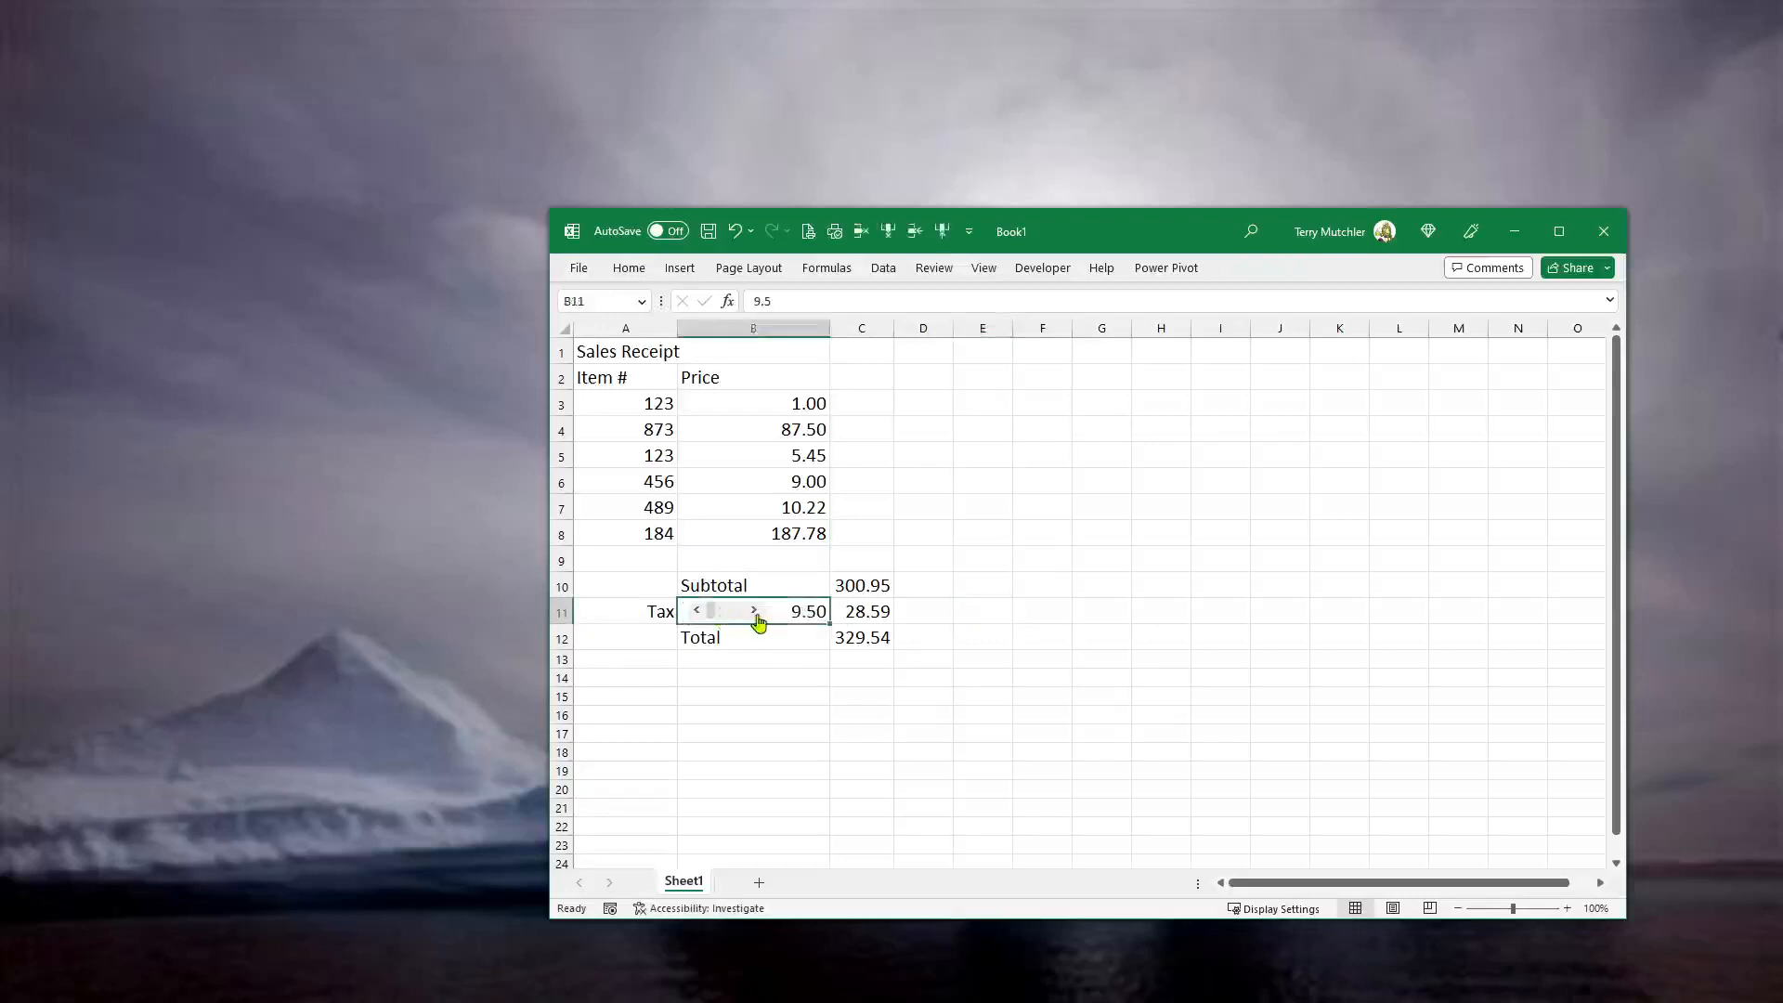
- Format the scroll bar with current value 6.5, minimum 1, maximum 15, incremental change .5 and page change 2, and link it to cell B11
right_click(718, 615)
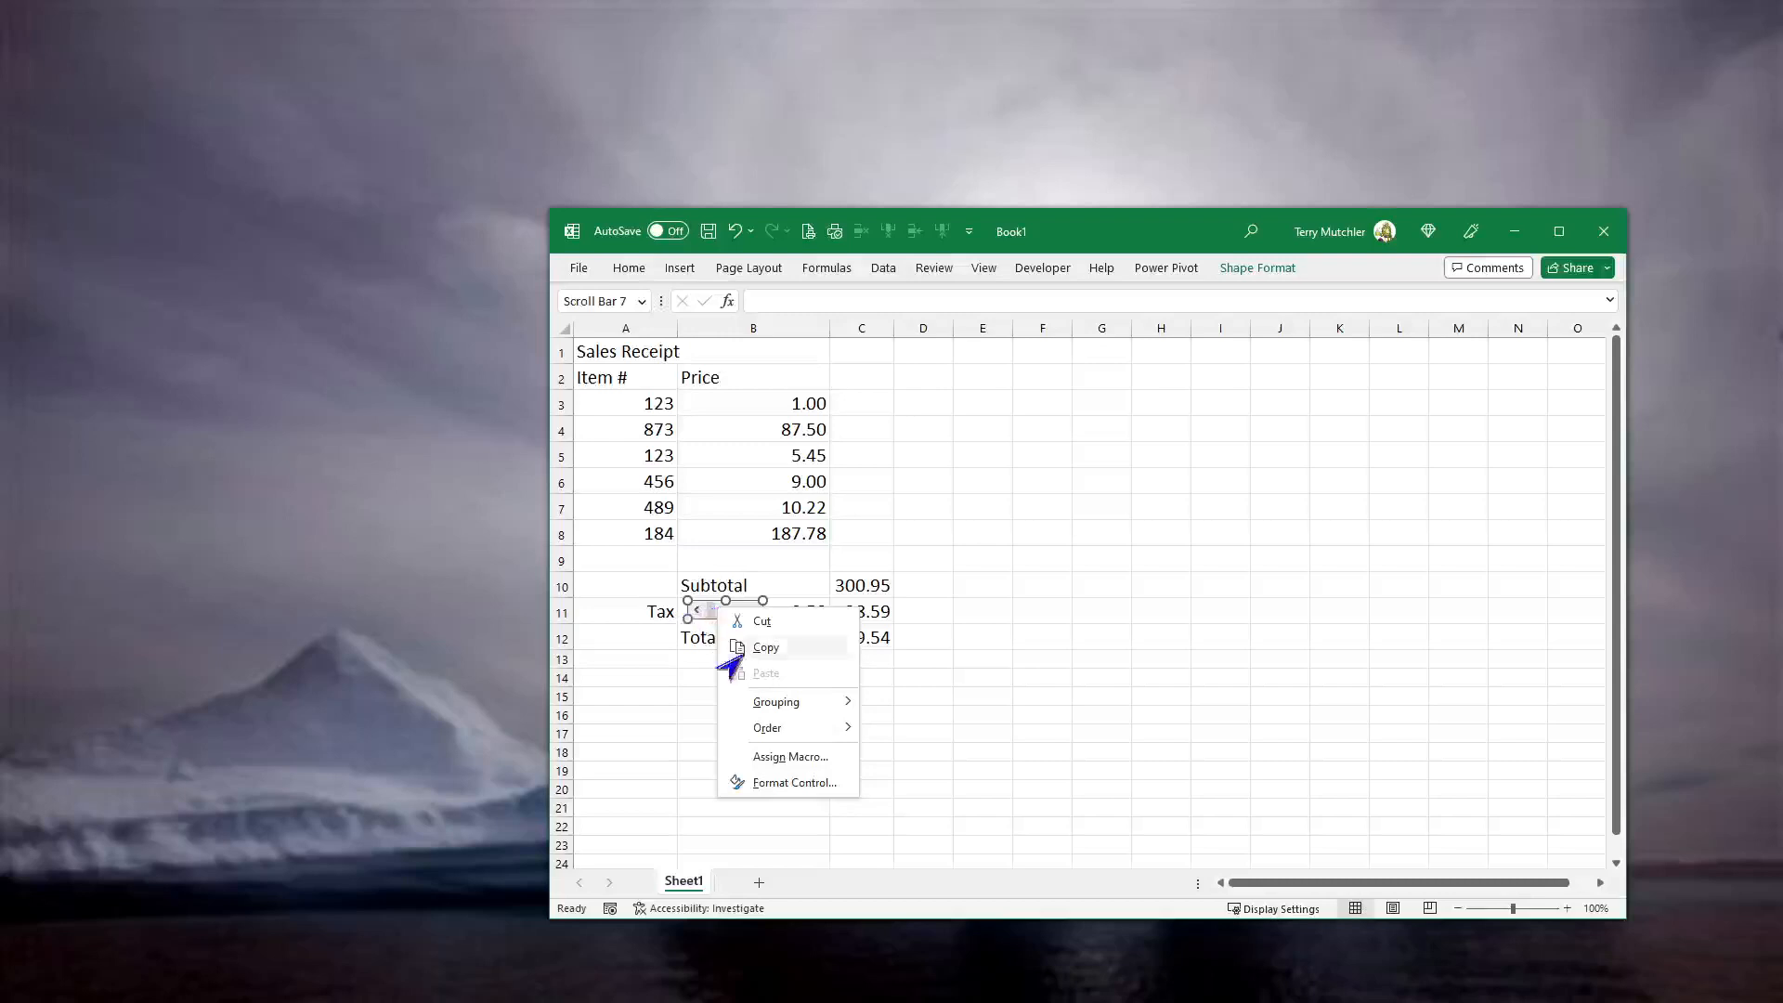
left_click(760, 782)
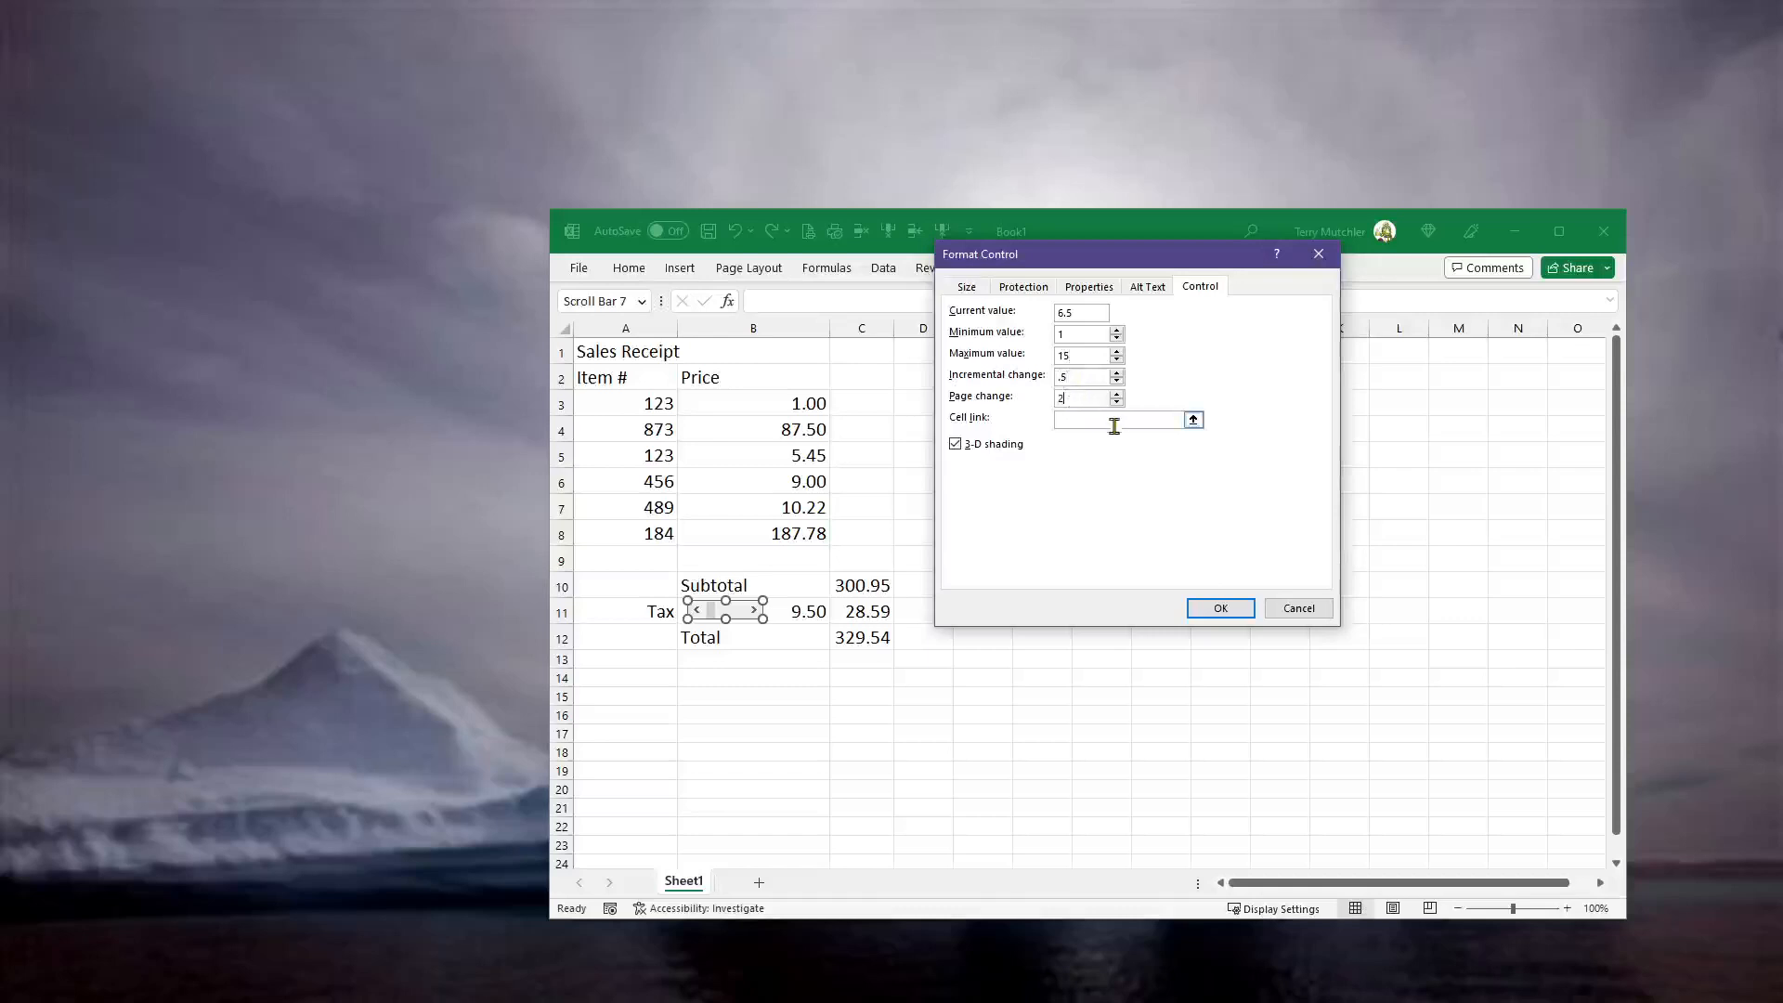
left_click(1192, 421)
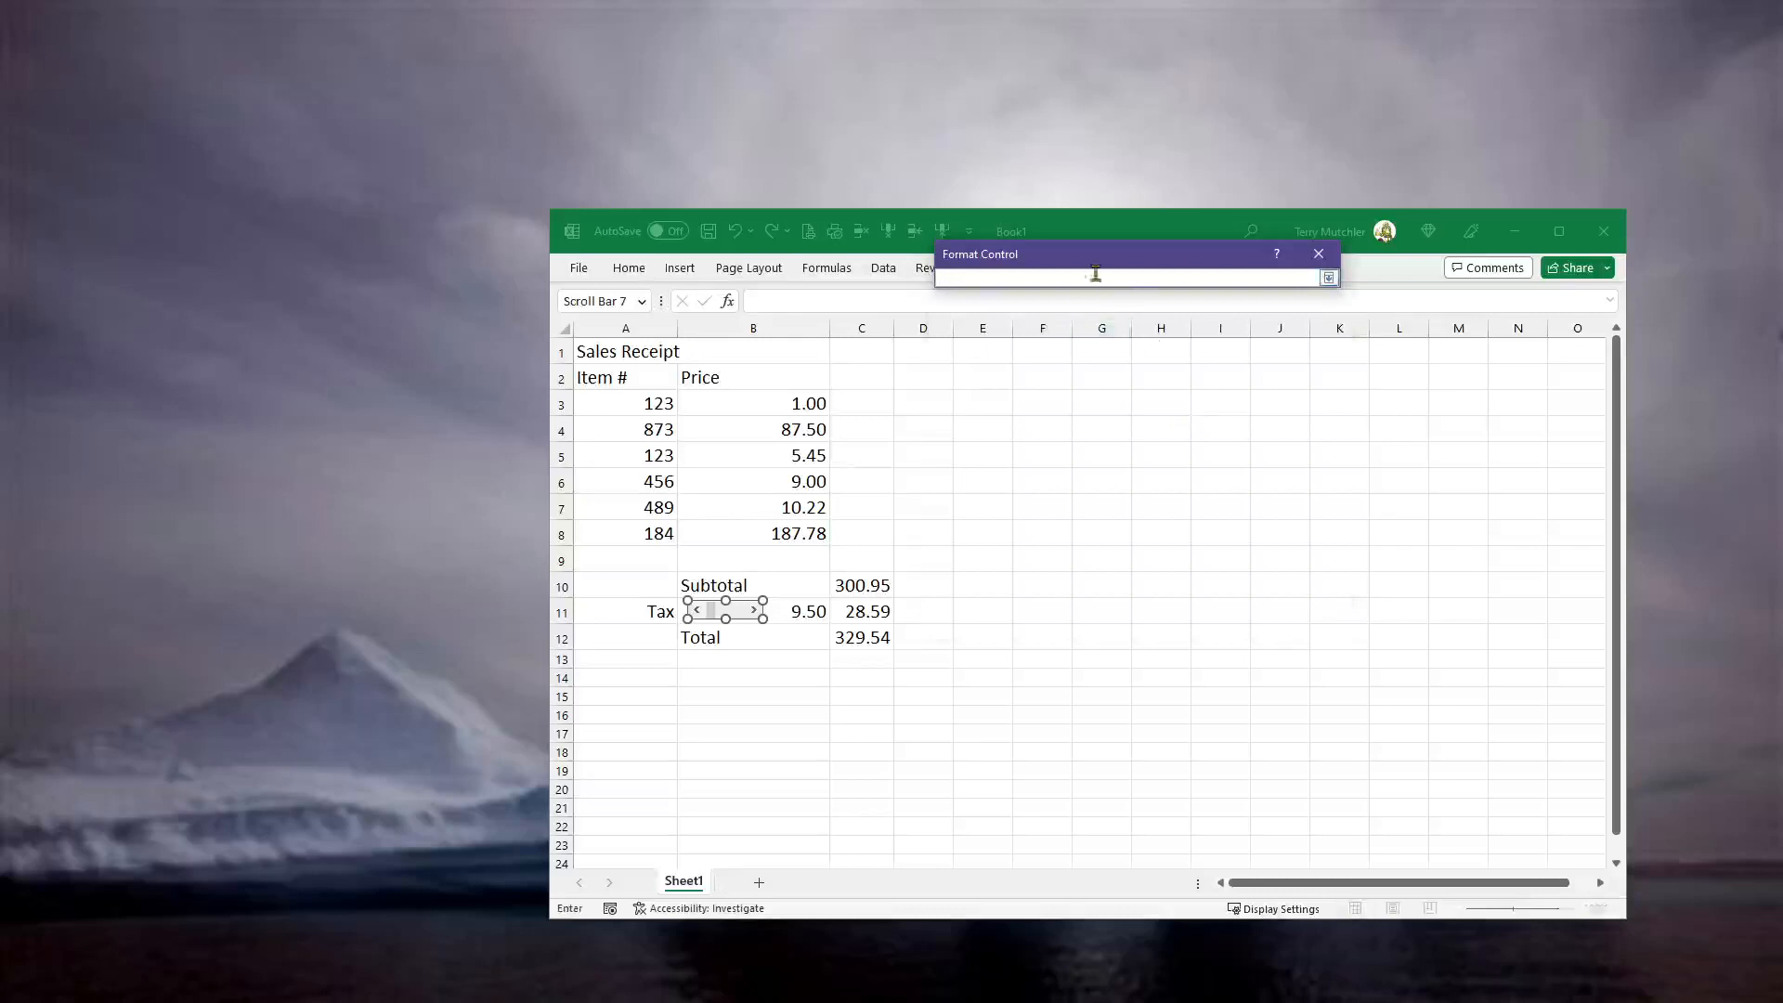
left_click(804, 614)
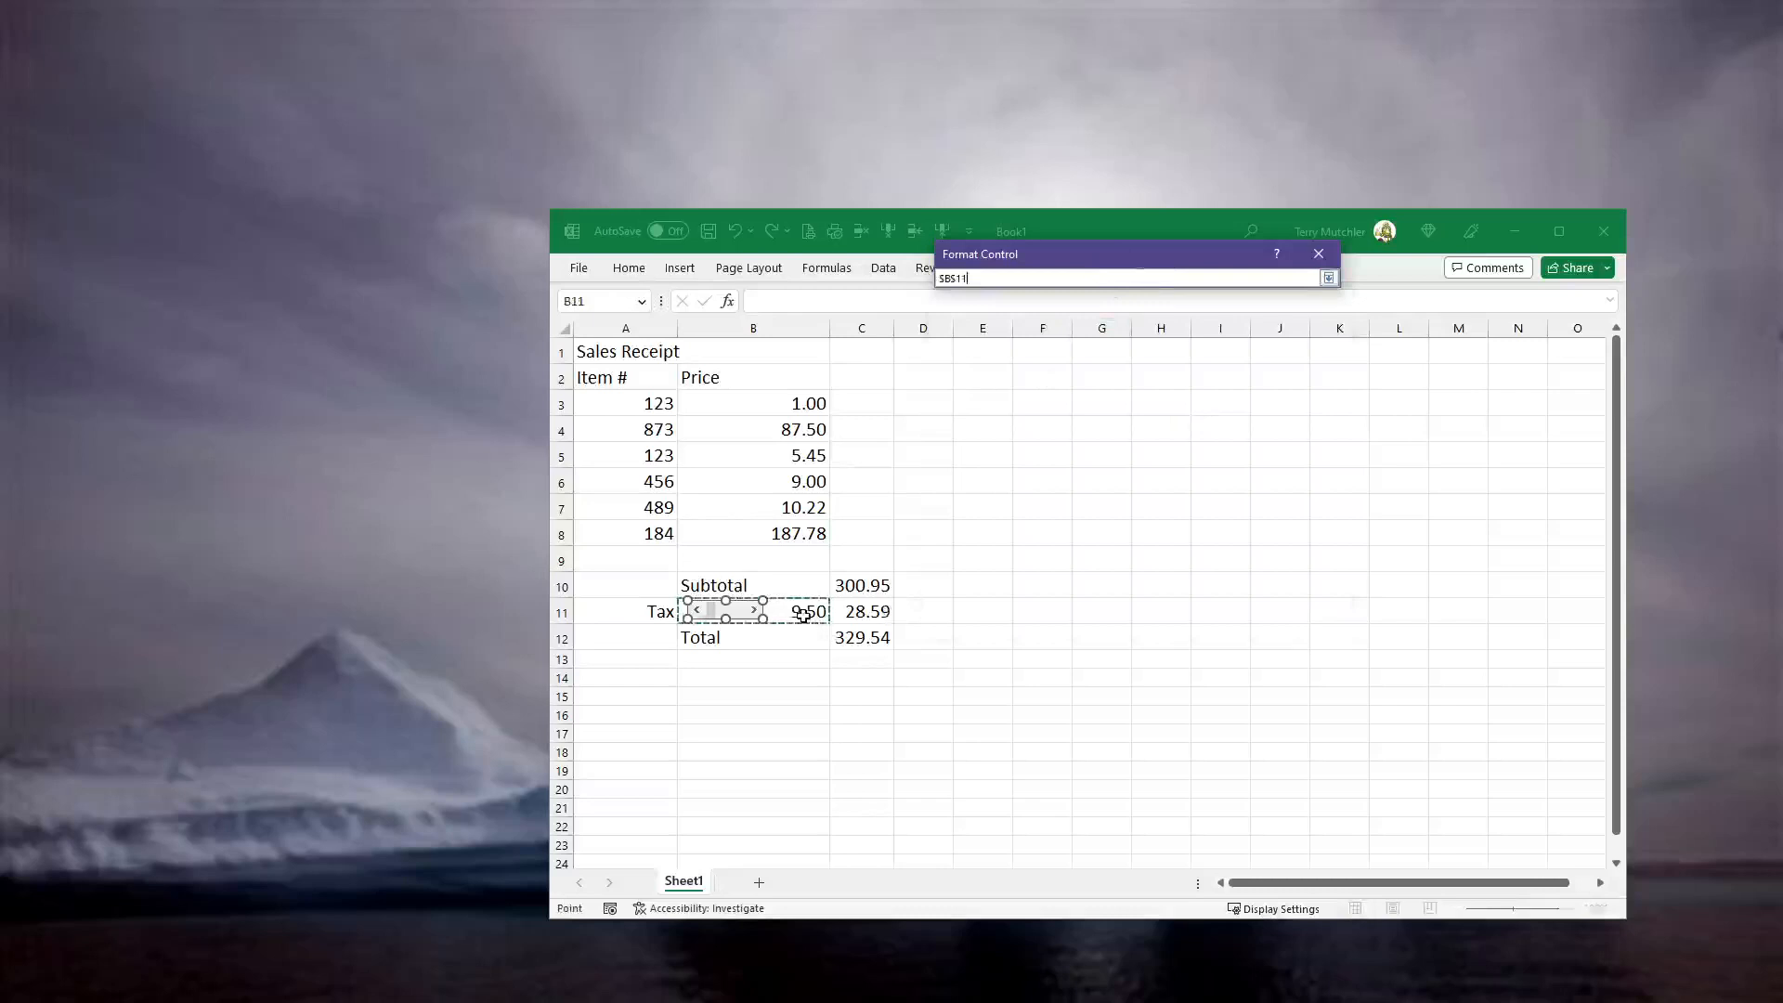
key("Return")
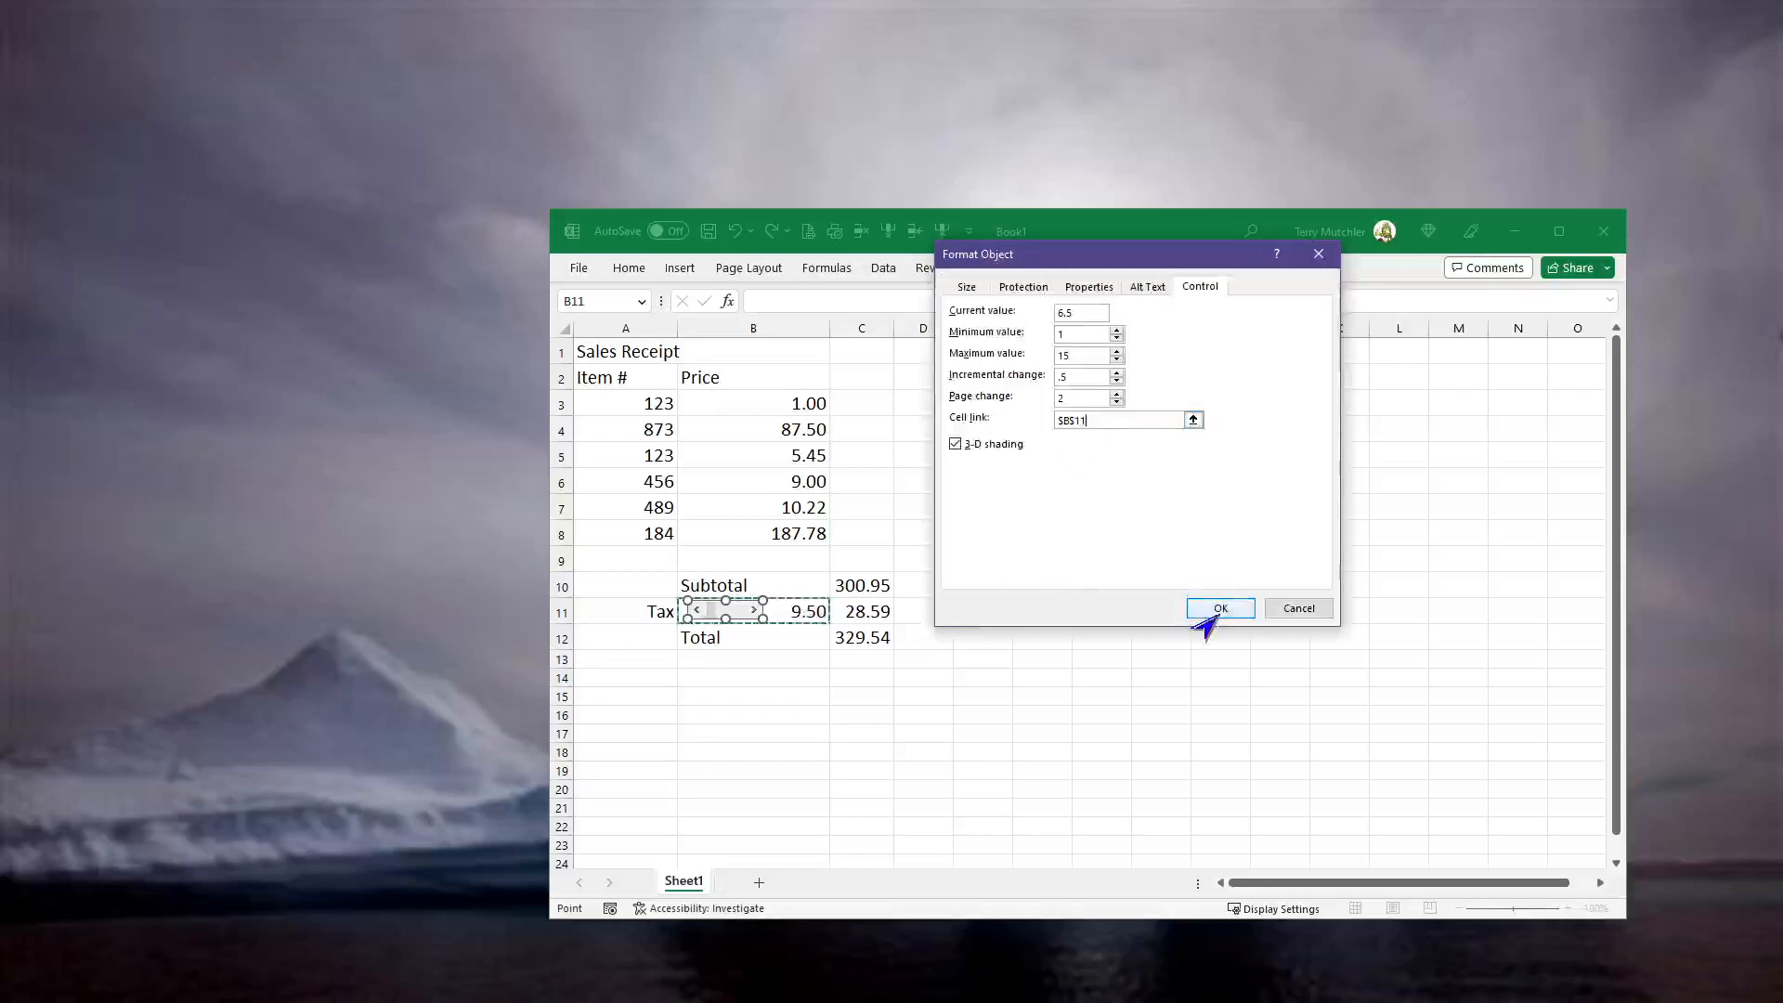
left_click(1218, 610)
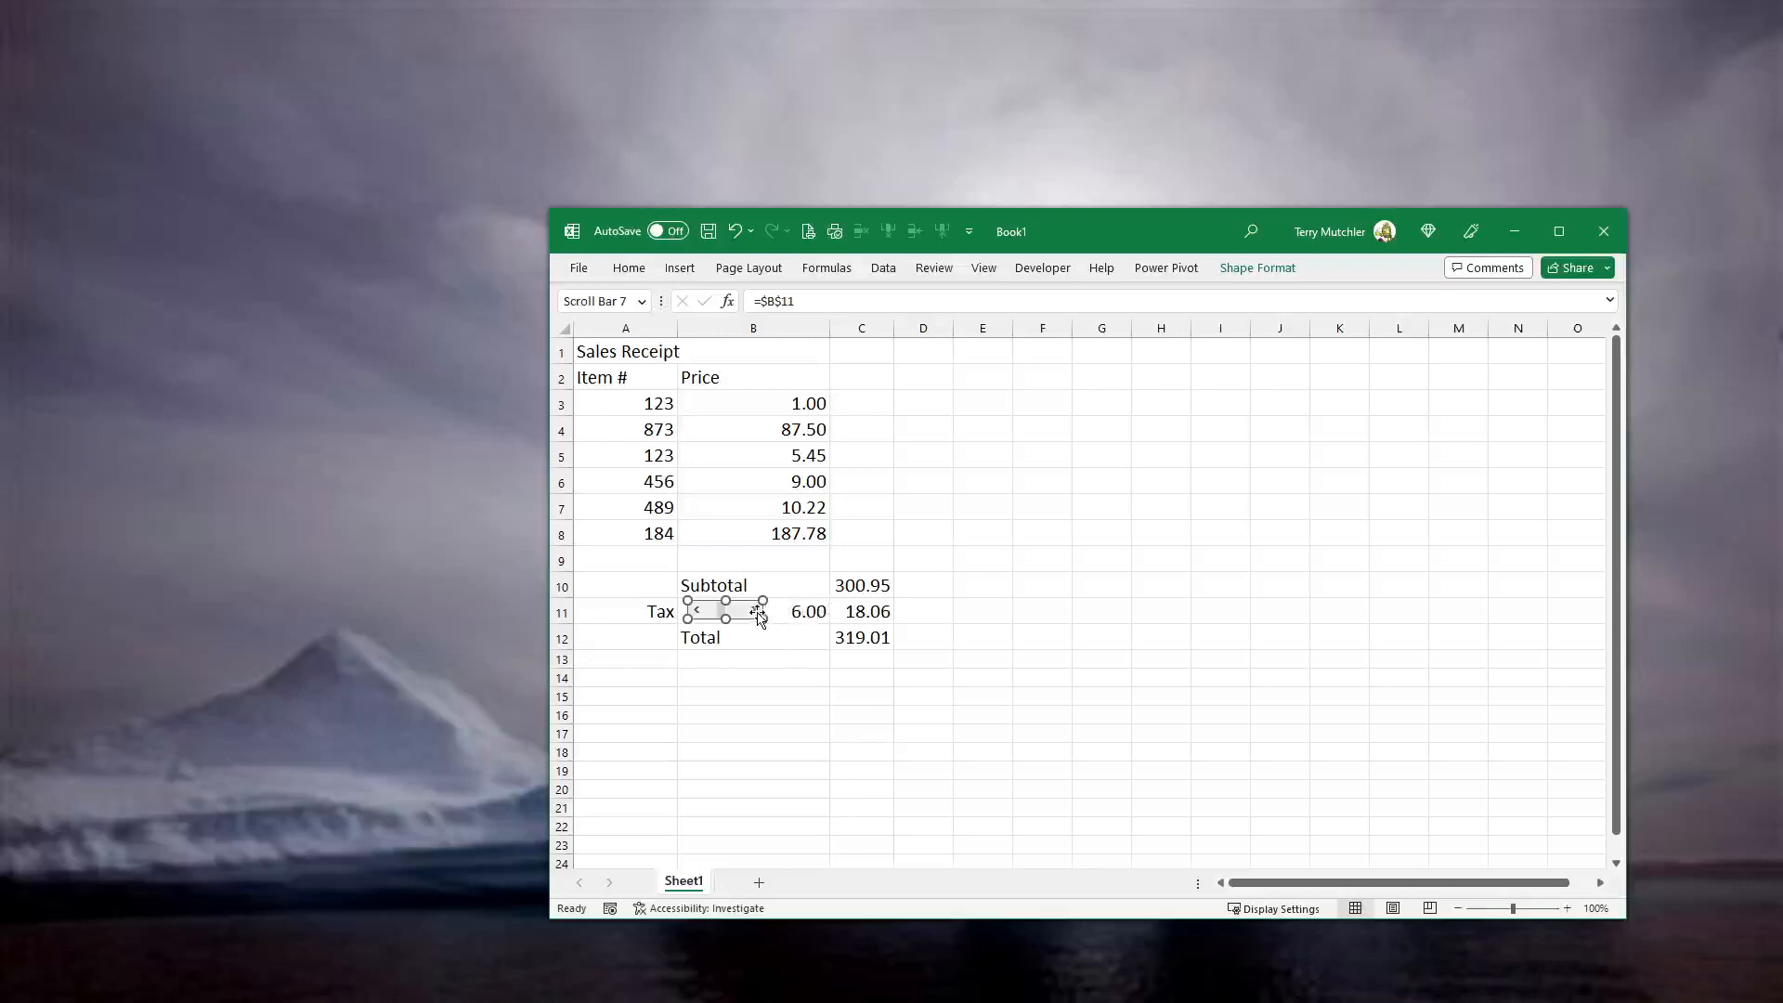
- Slide the scroll bar's thumb to test it, ending with a tax rate of 14 in B11
left_click(777, 582)
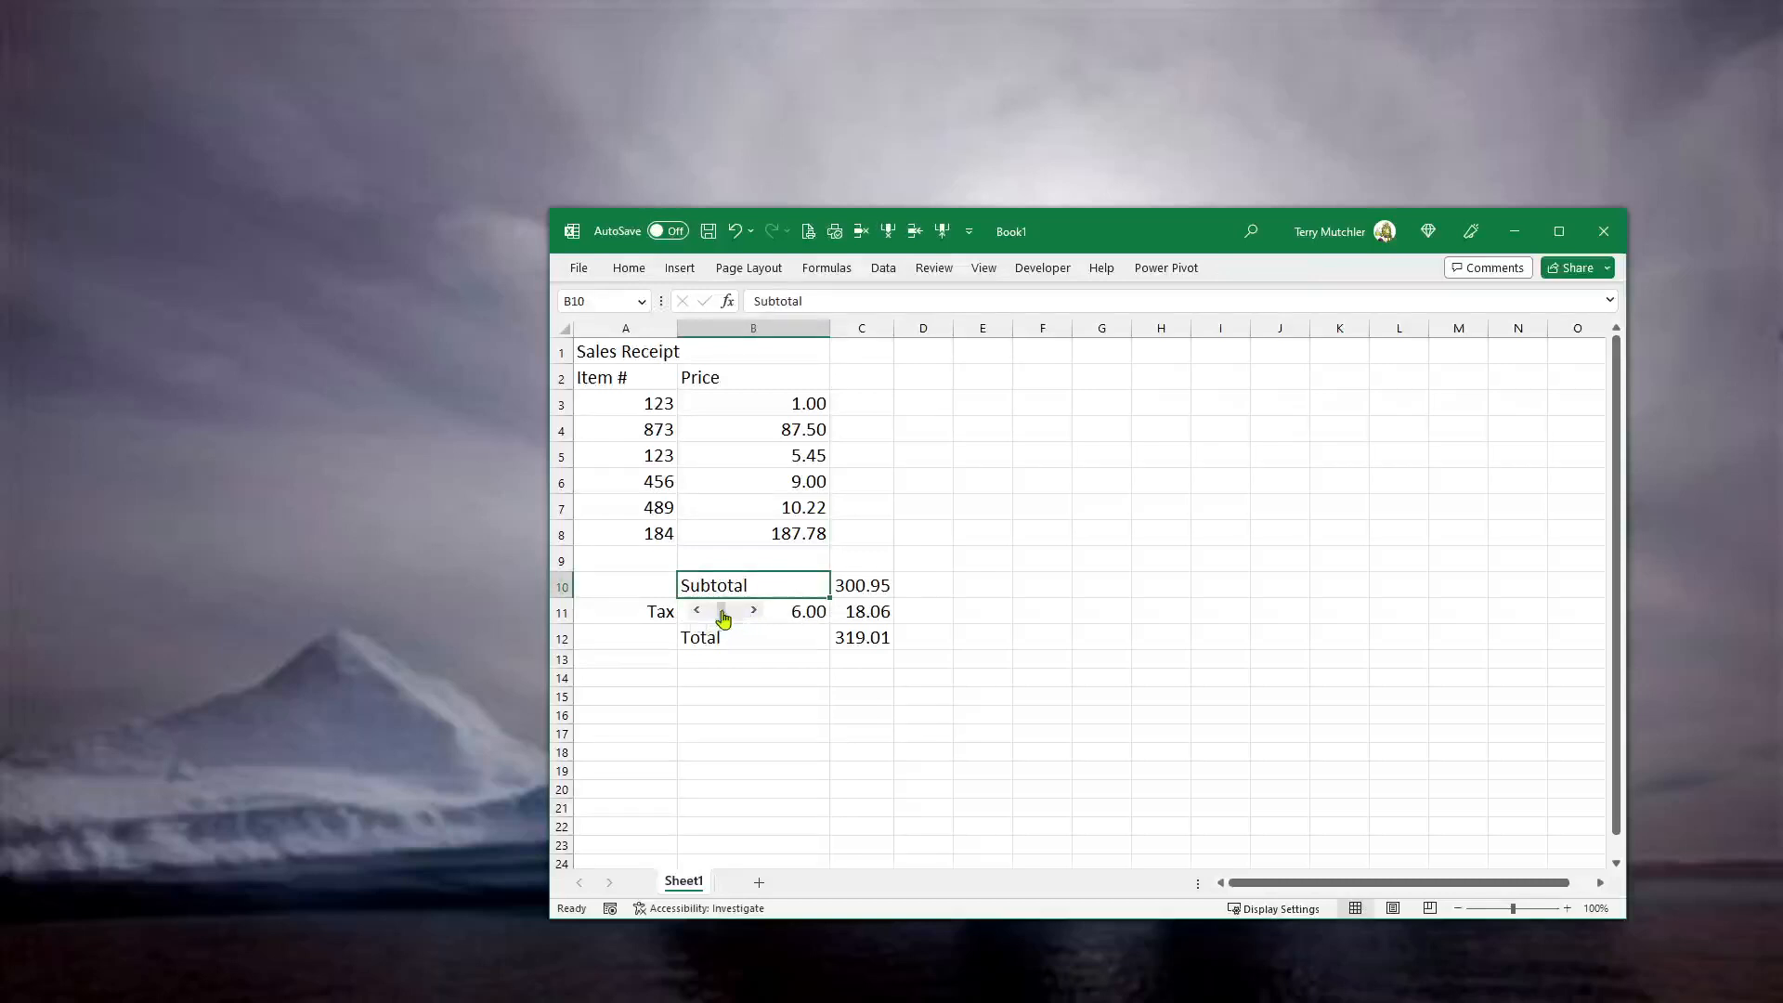
left_click_drag(721, 612, 719, 612)
left_click_drag(725, 620, 729, 620)
left_click_drag(734, 620, 745, 629)
- Try to set the scroll bar's incremental change to .5 again, keeping B11 as the linked cell
right_click(701, 620)
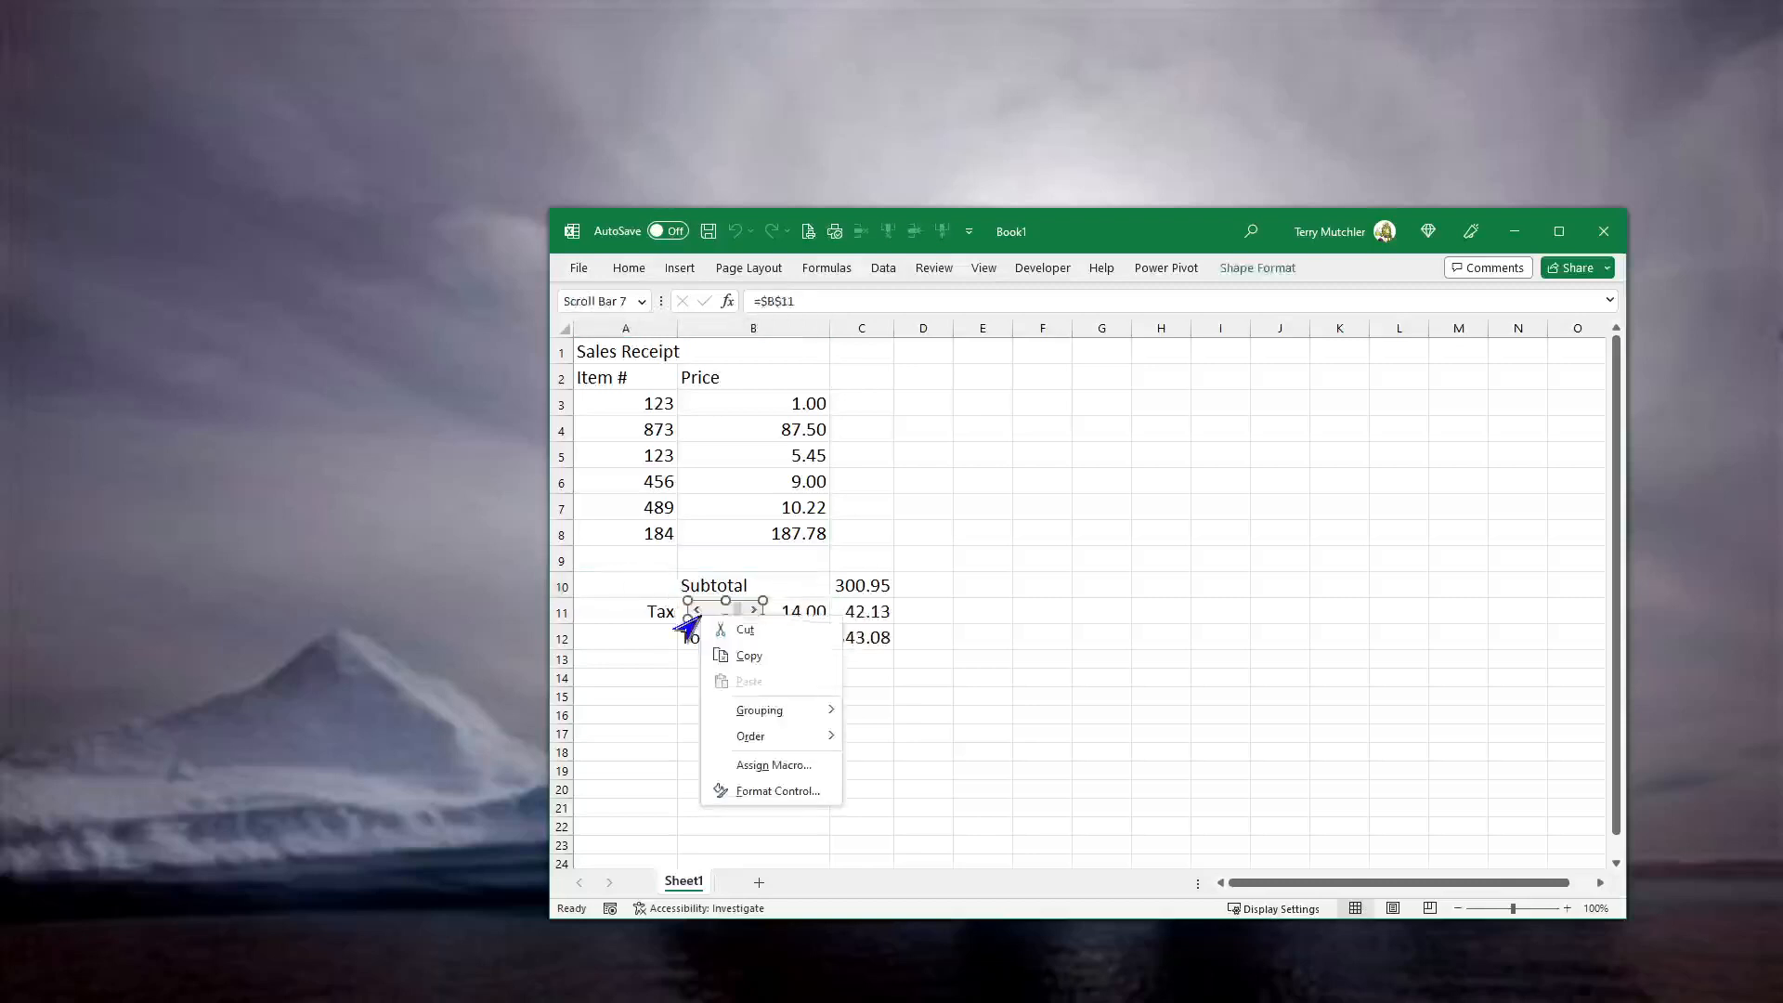
left_click(755, 797)
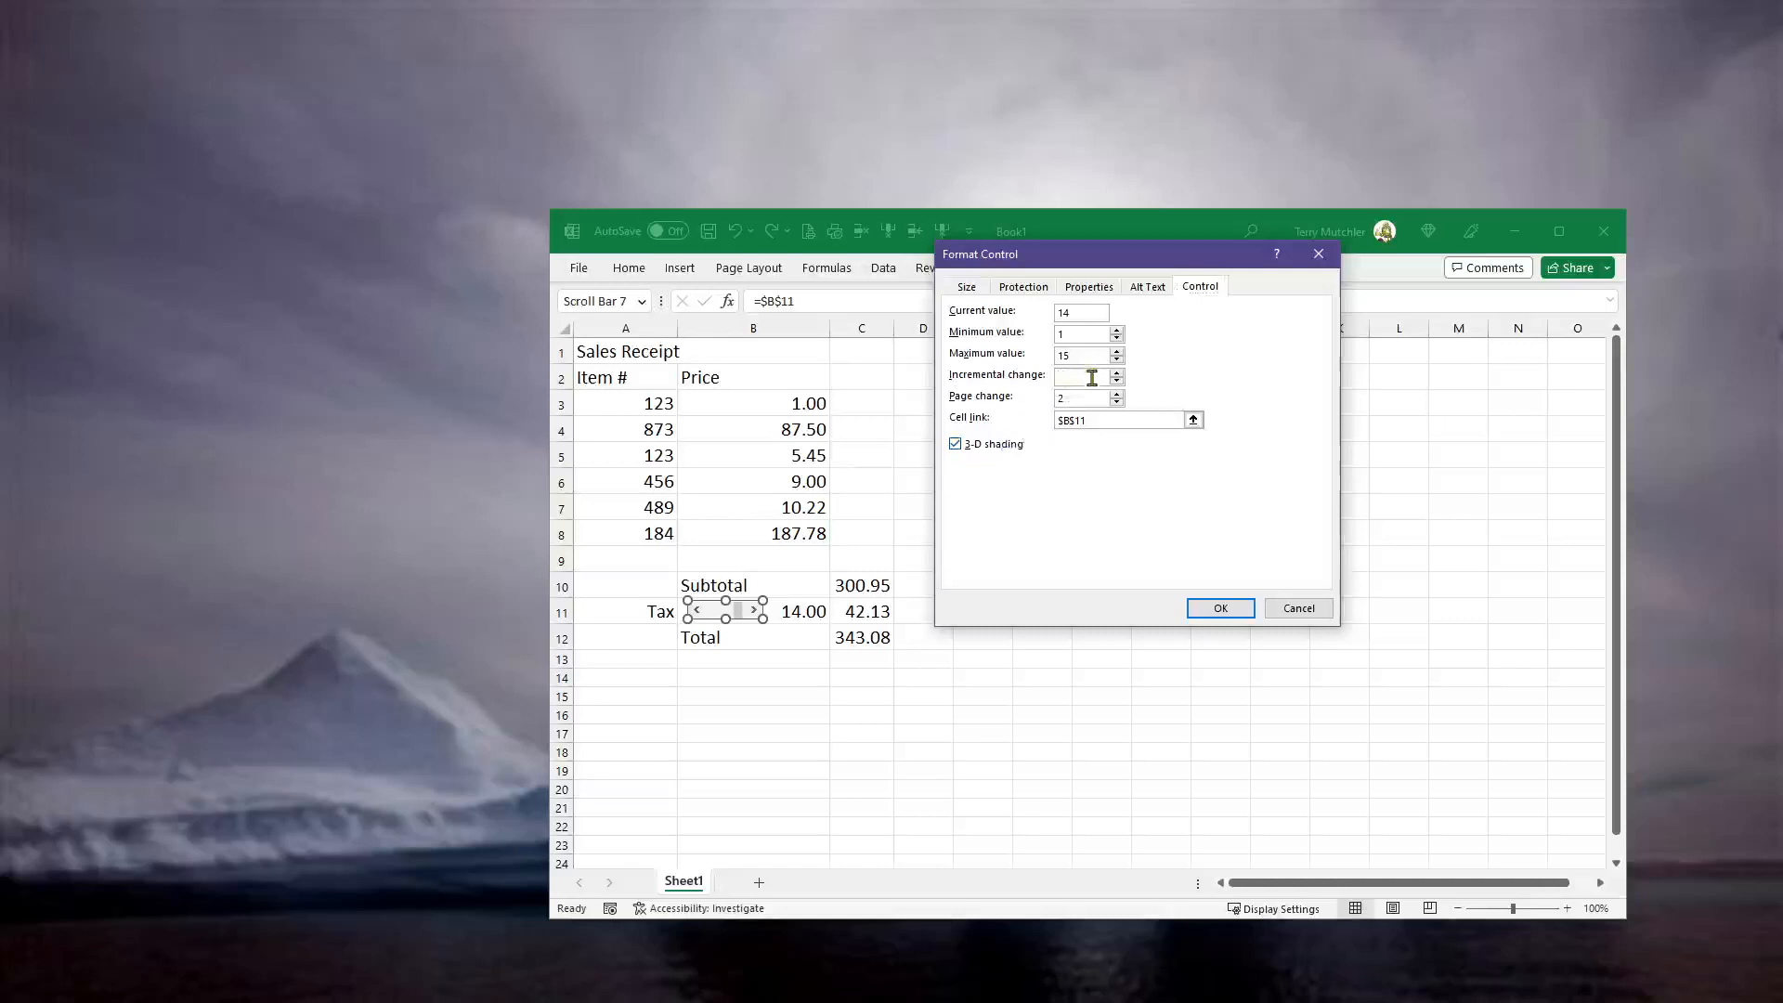
left_click(1110, 421)
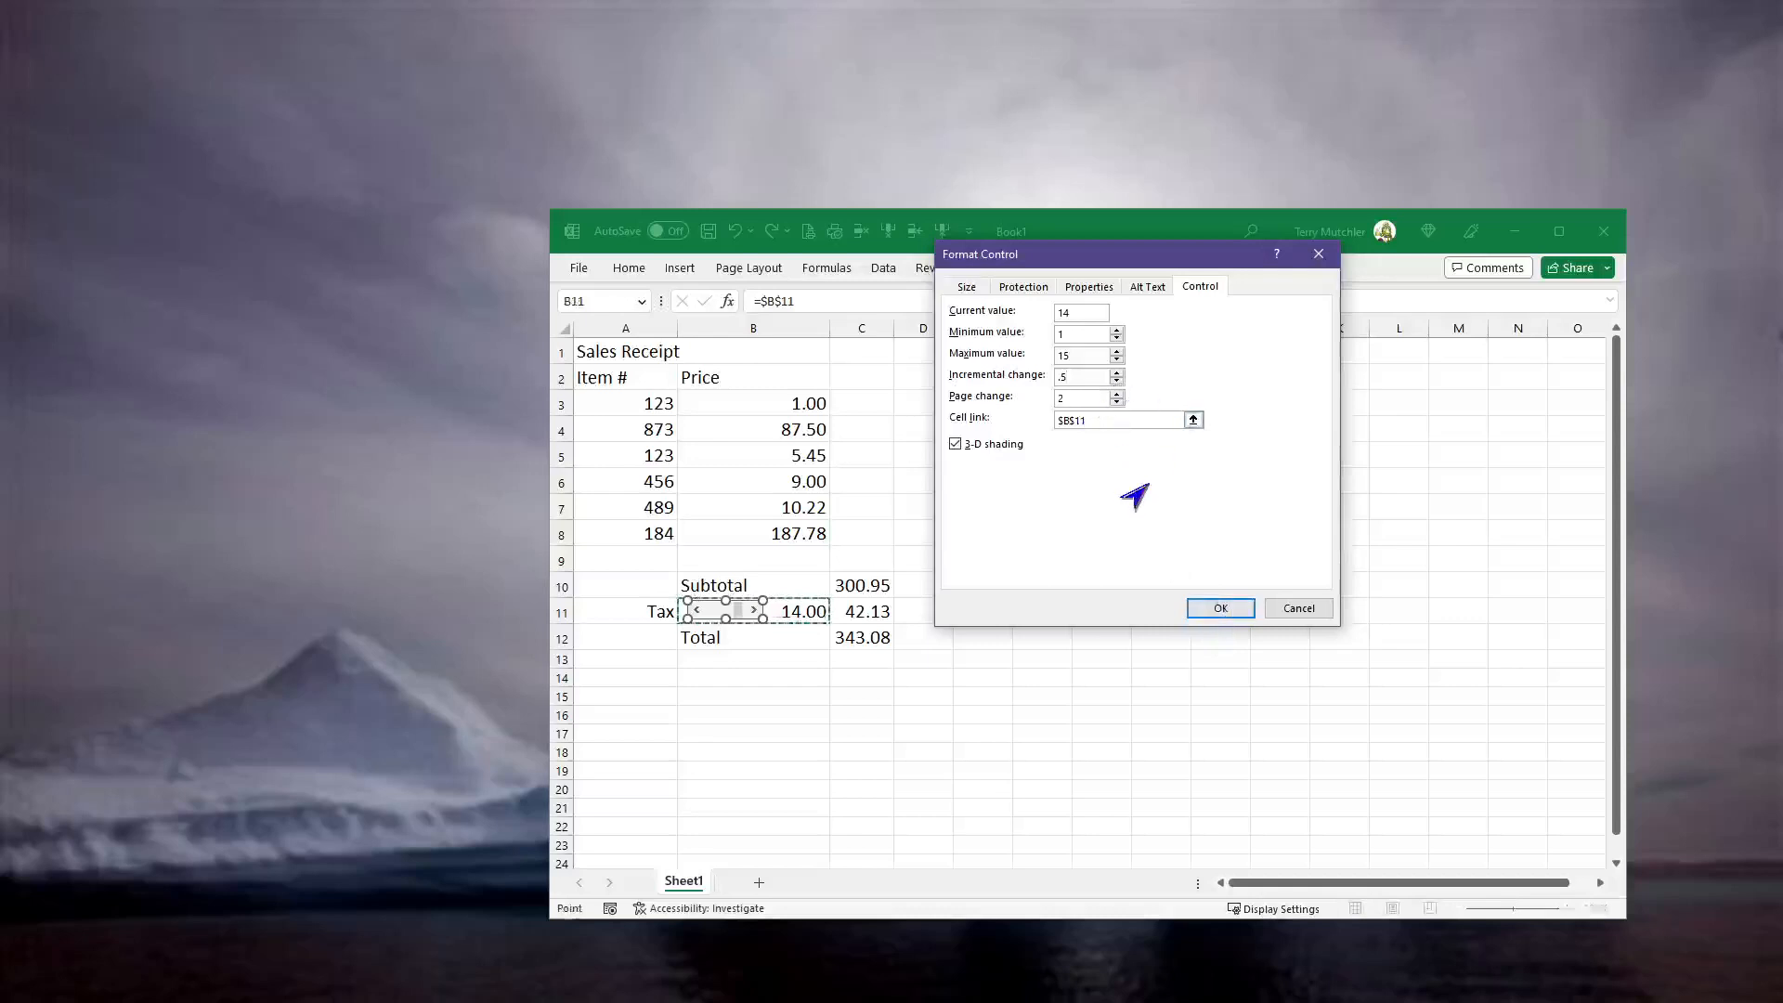
left_click(1215, 609)
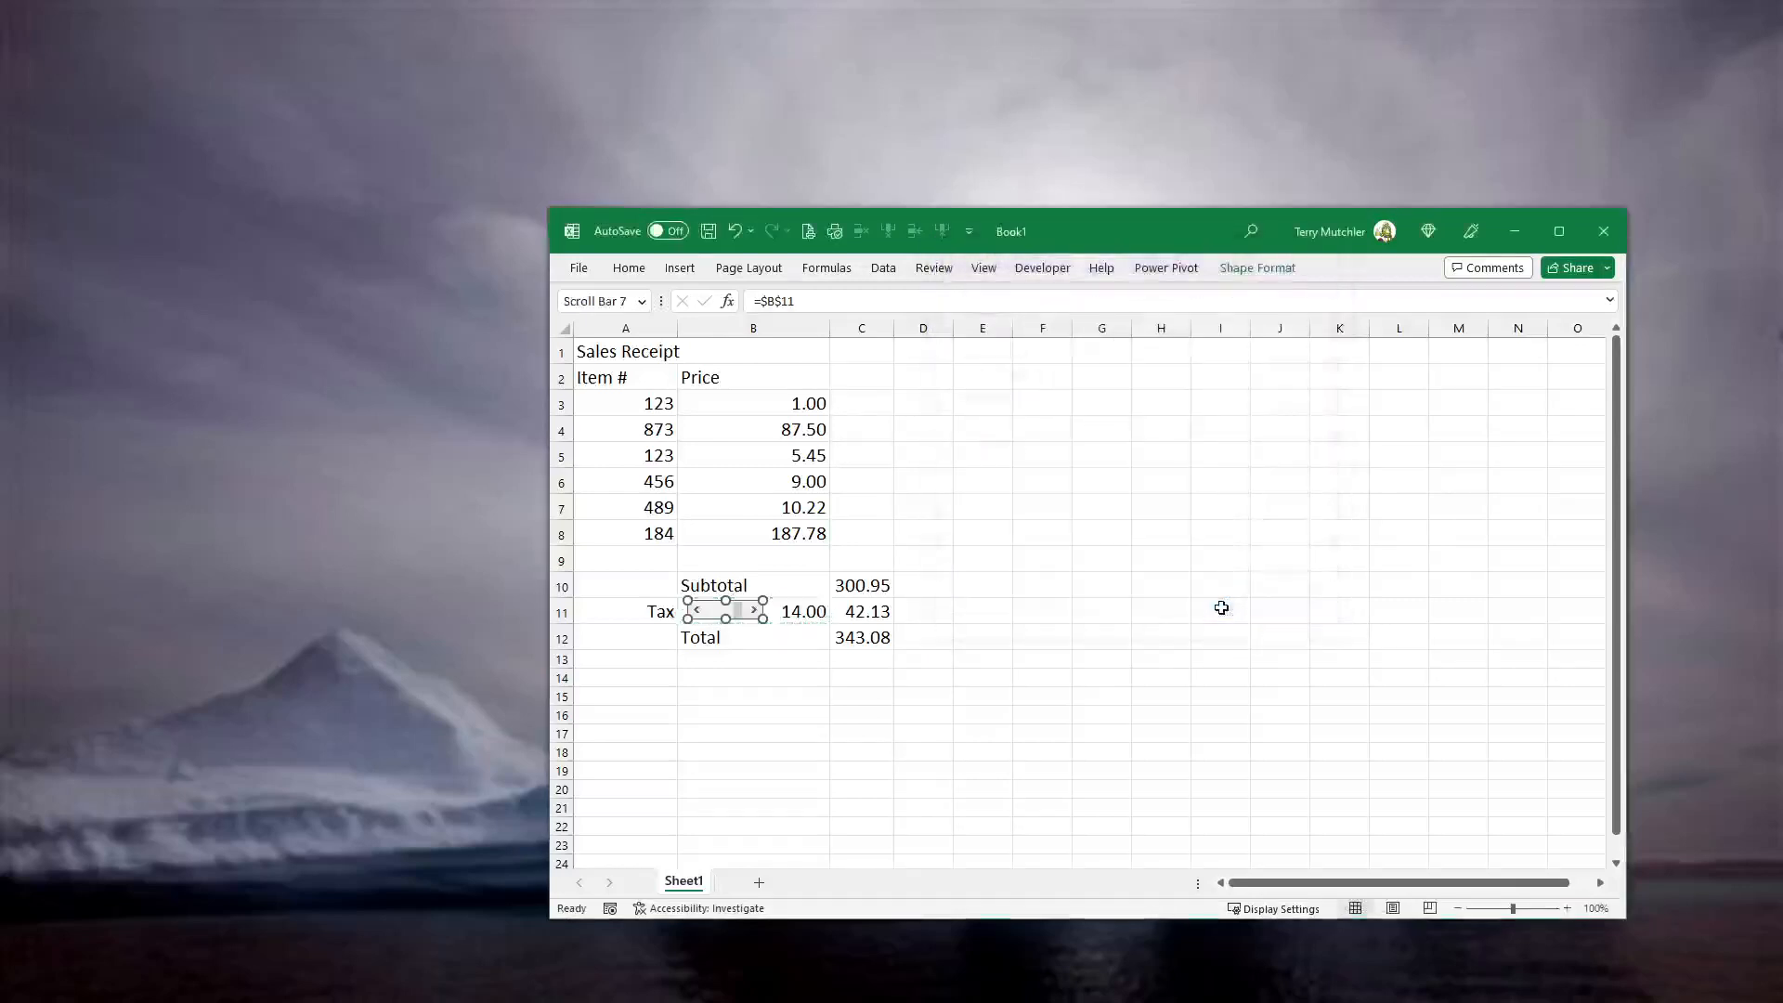
- Lower the tax rate with the scroll bar to 12 and then to 11
left_click(766, 641)
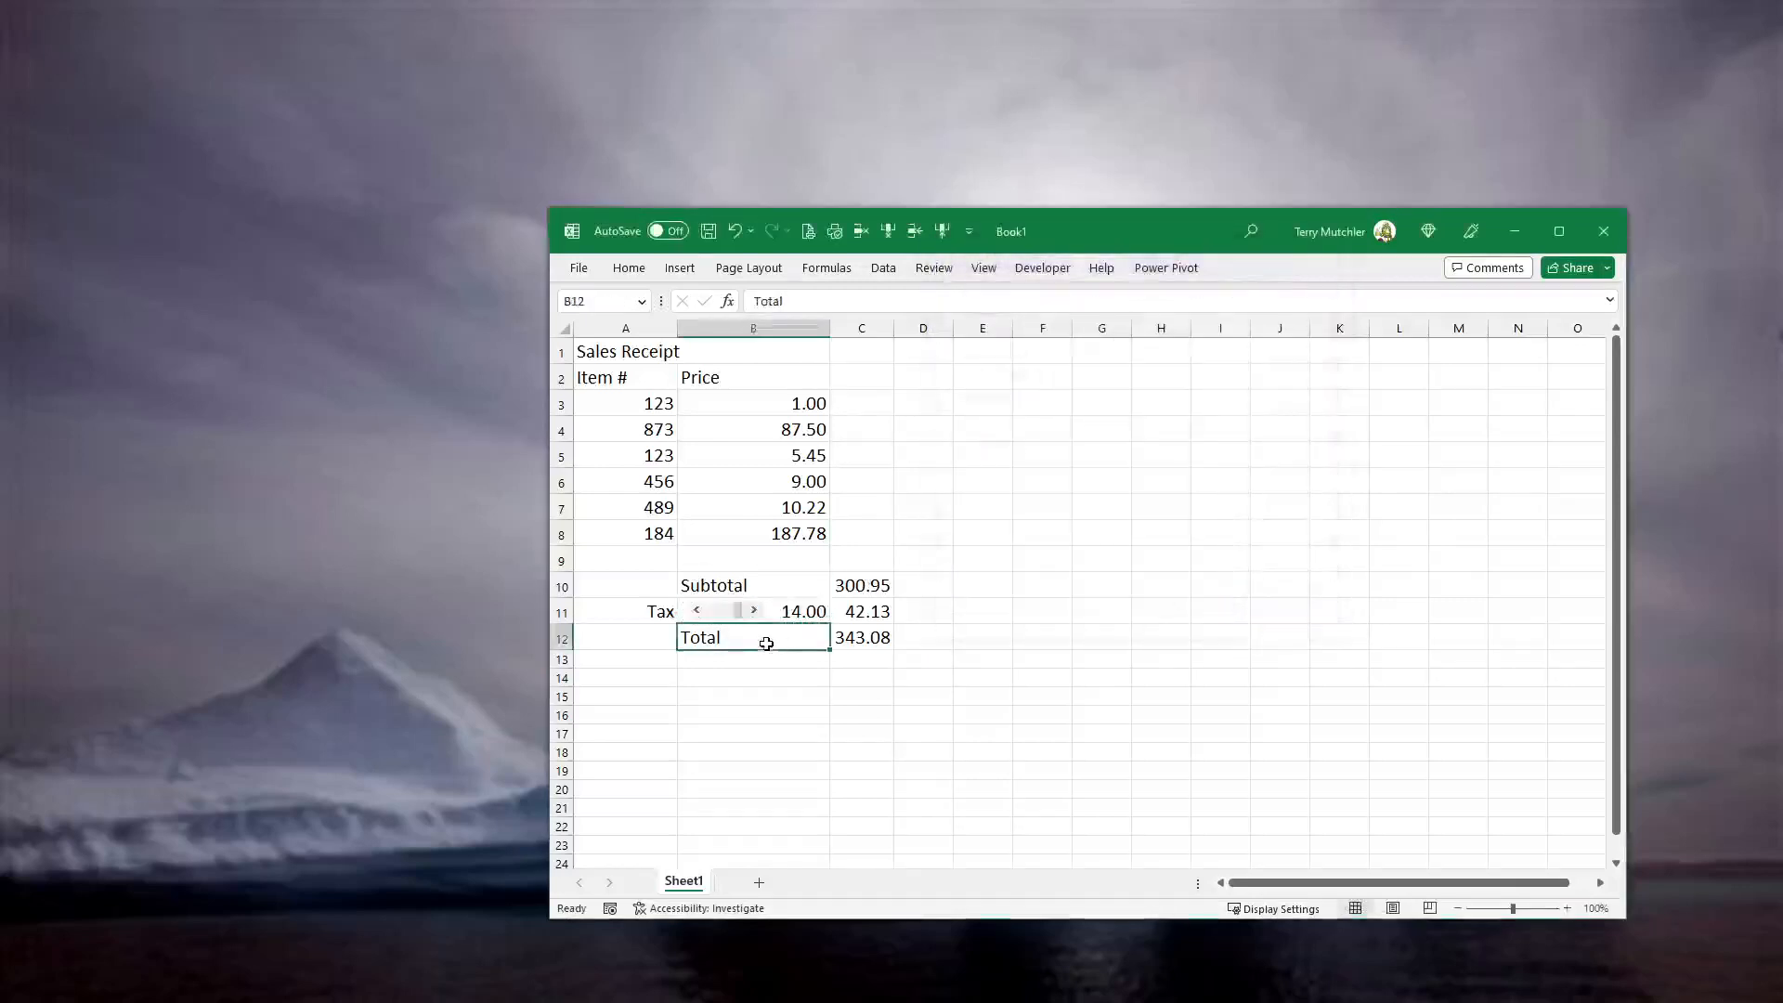
left_click(717, 613)
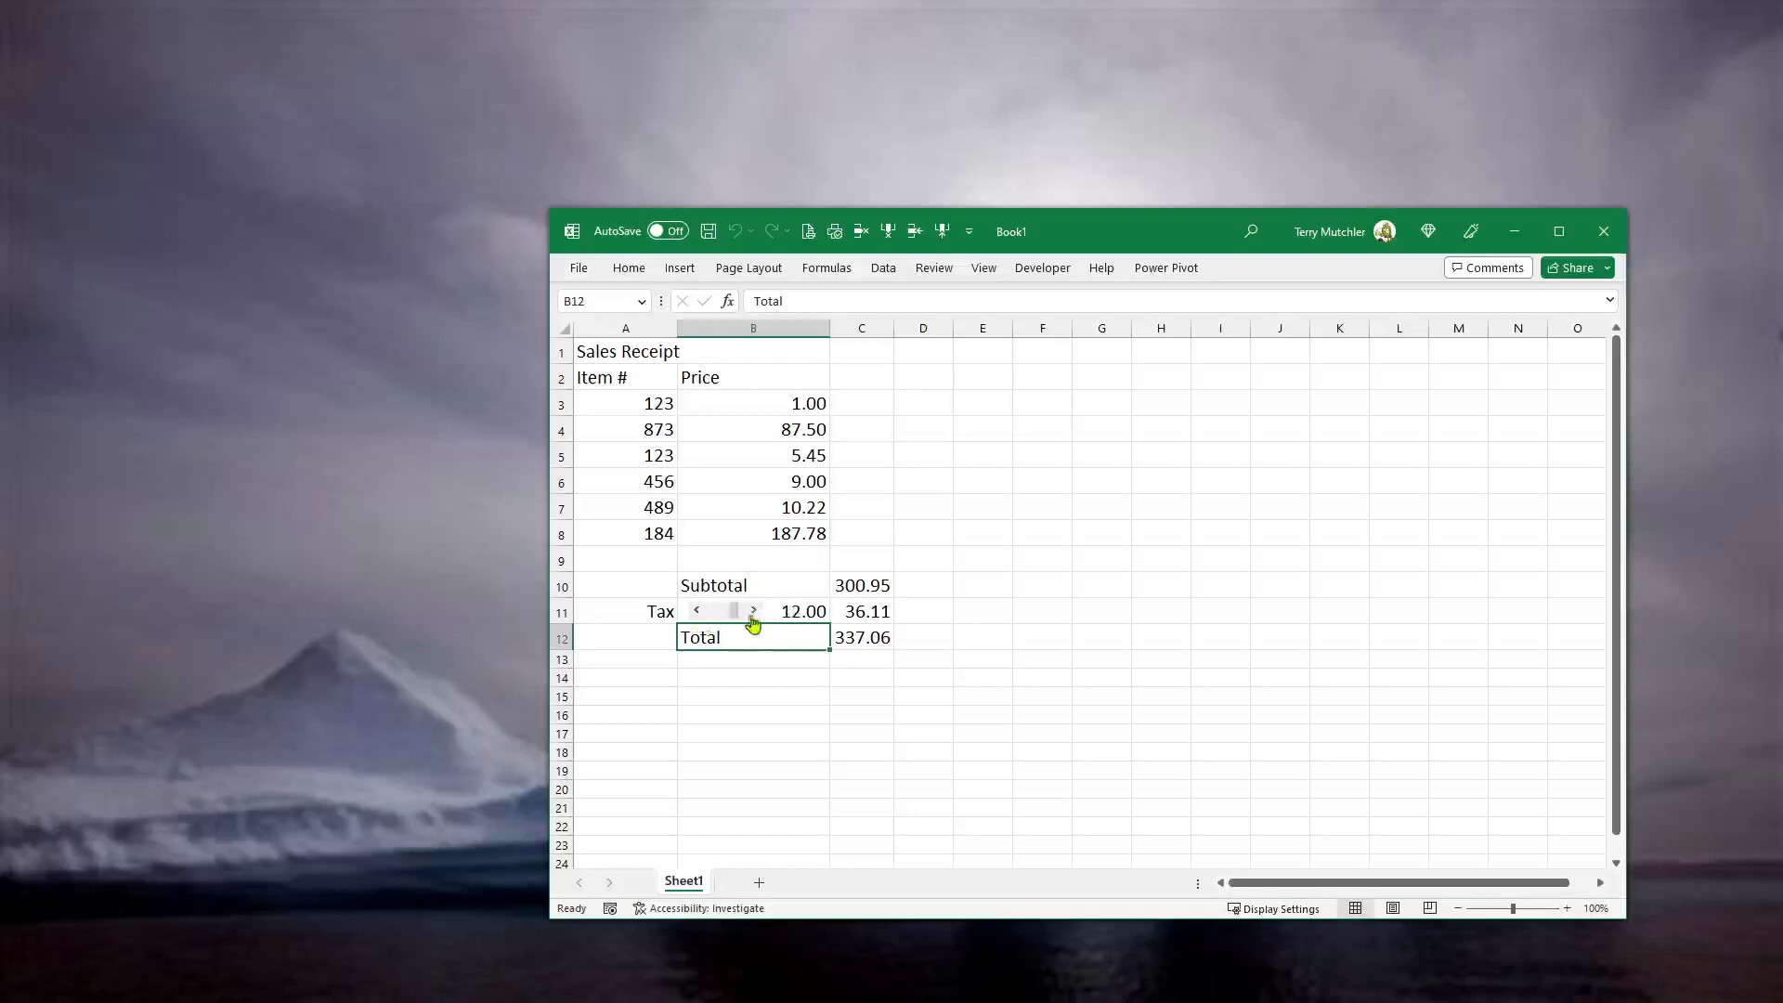
left_click_drag(737, 620, 733, 617)
- Set the scroll bar's incremental change to 1
right_click(748, 620)
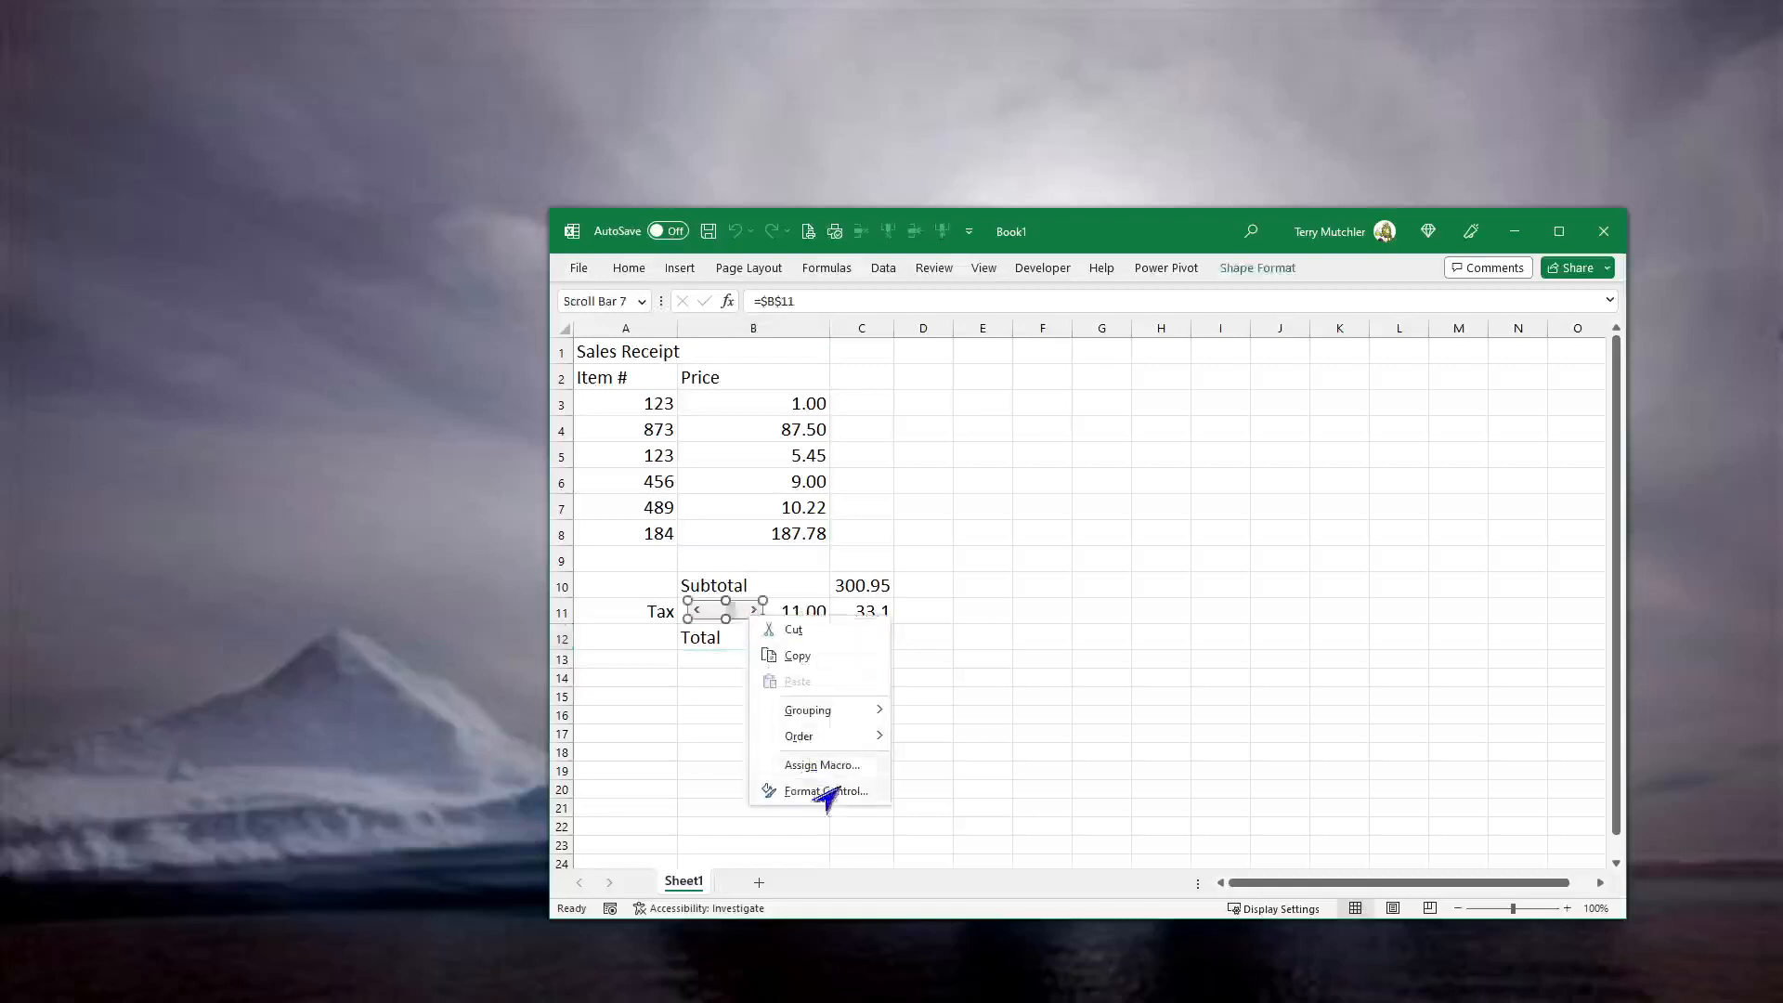
mouse_move(822, 741)
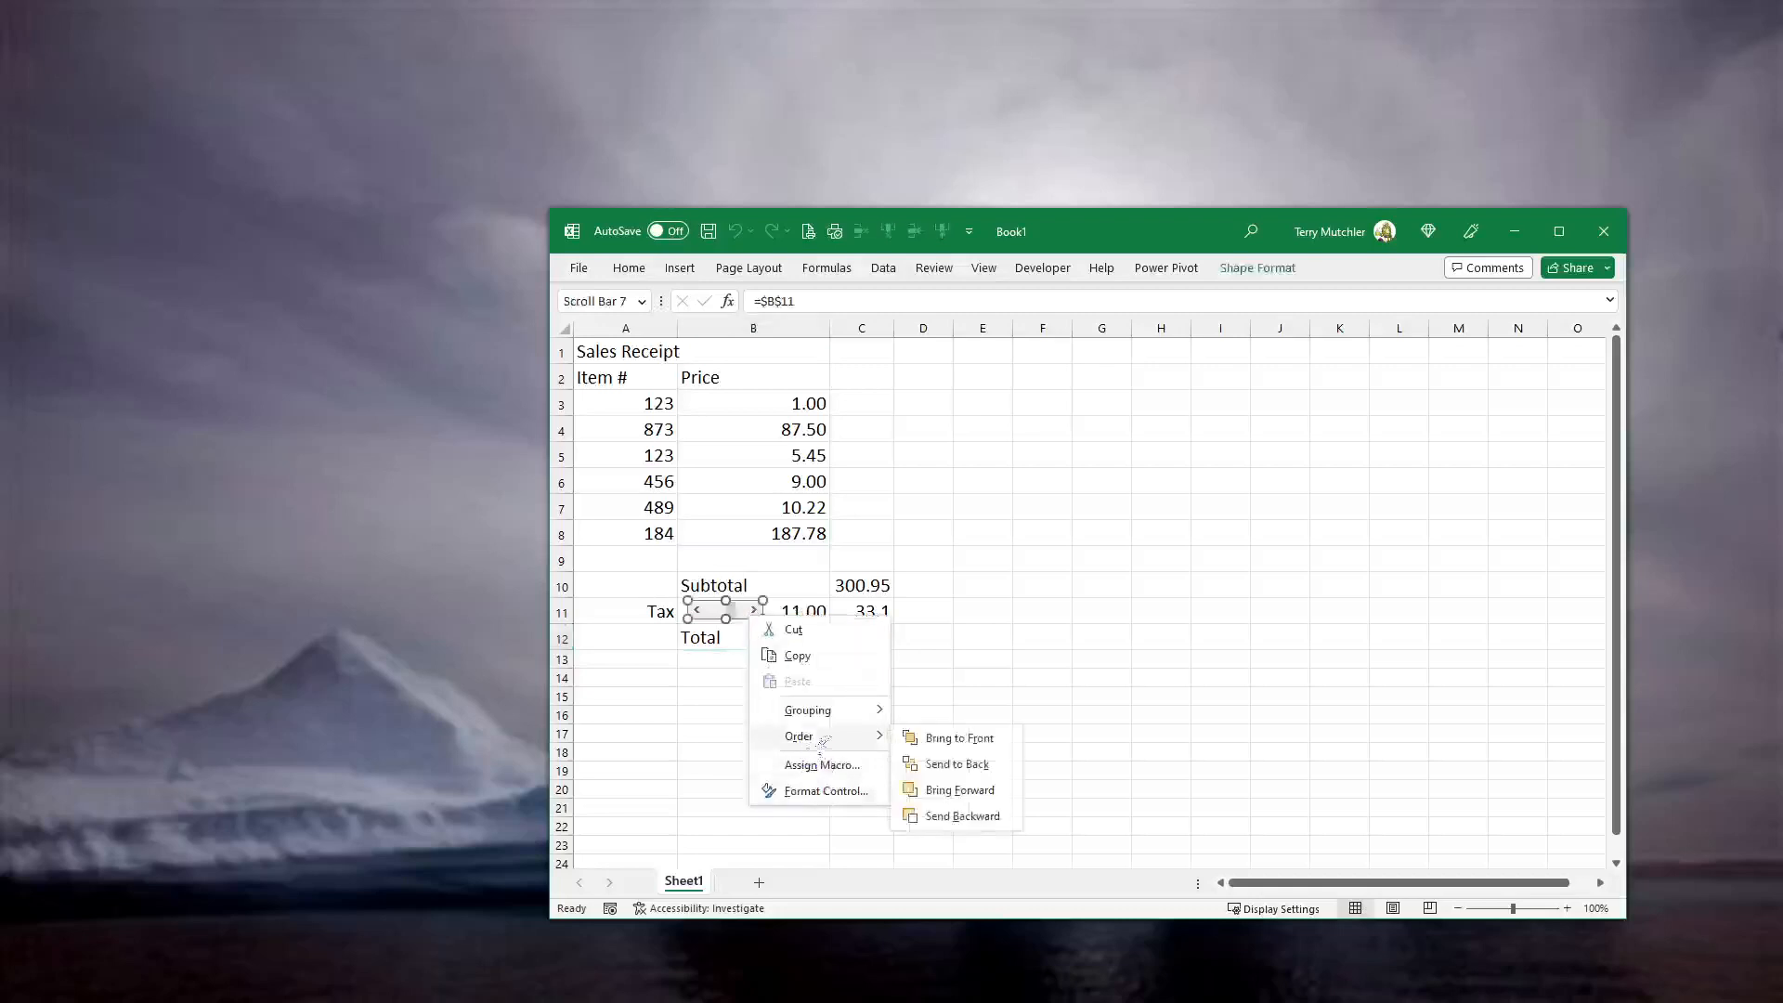
left_click(841, 792)
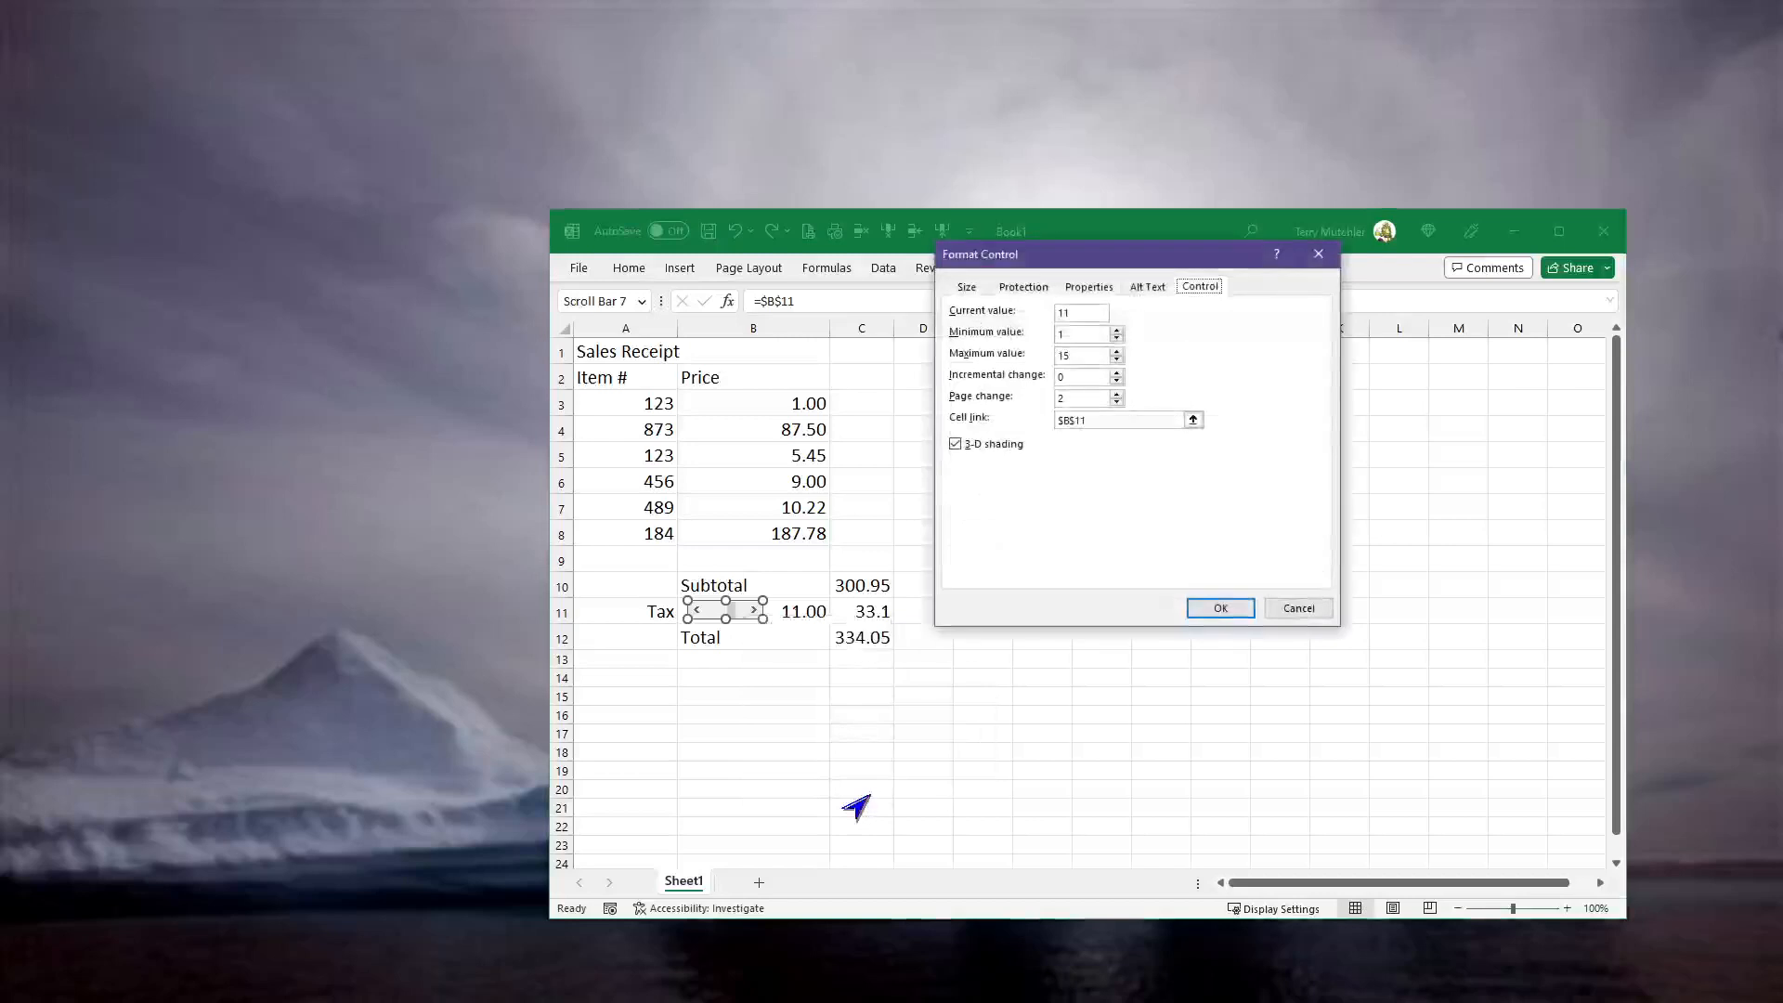
left_click(1090, 379)
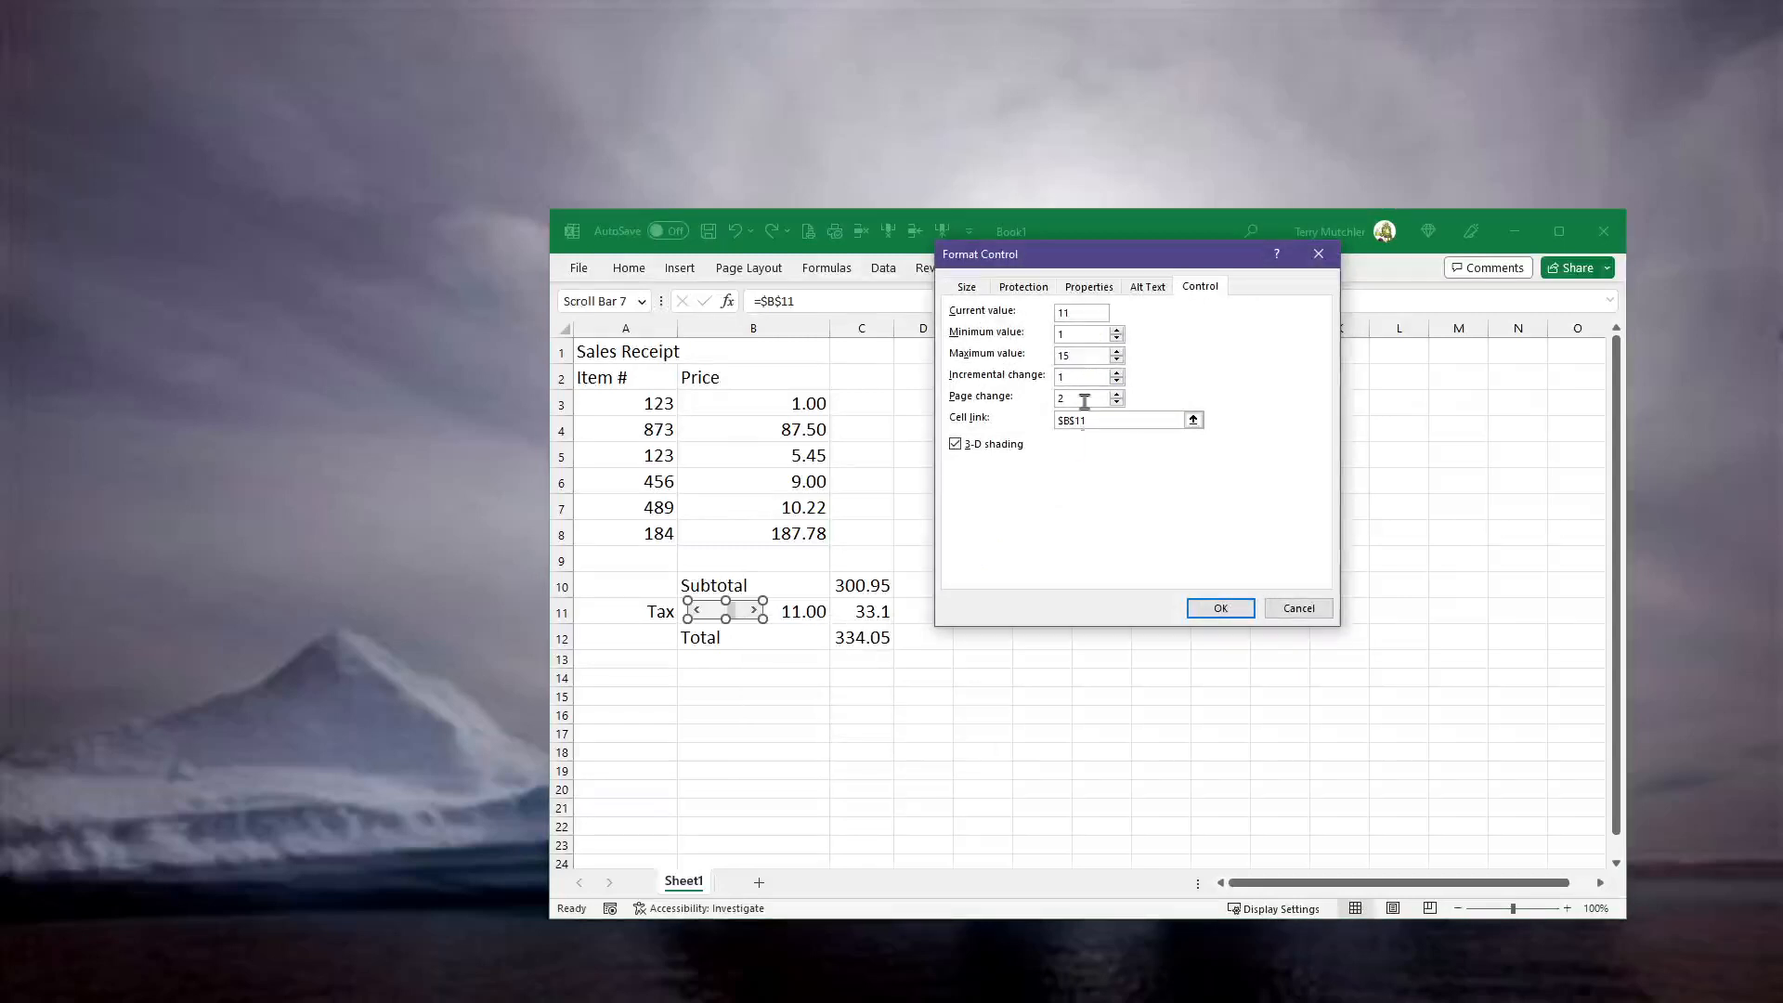
left_click(1222, 614)
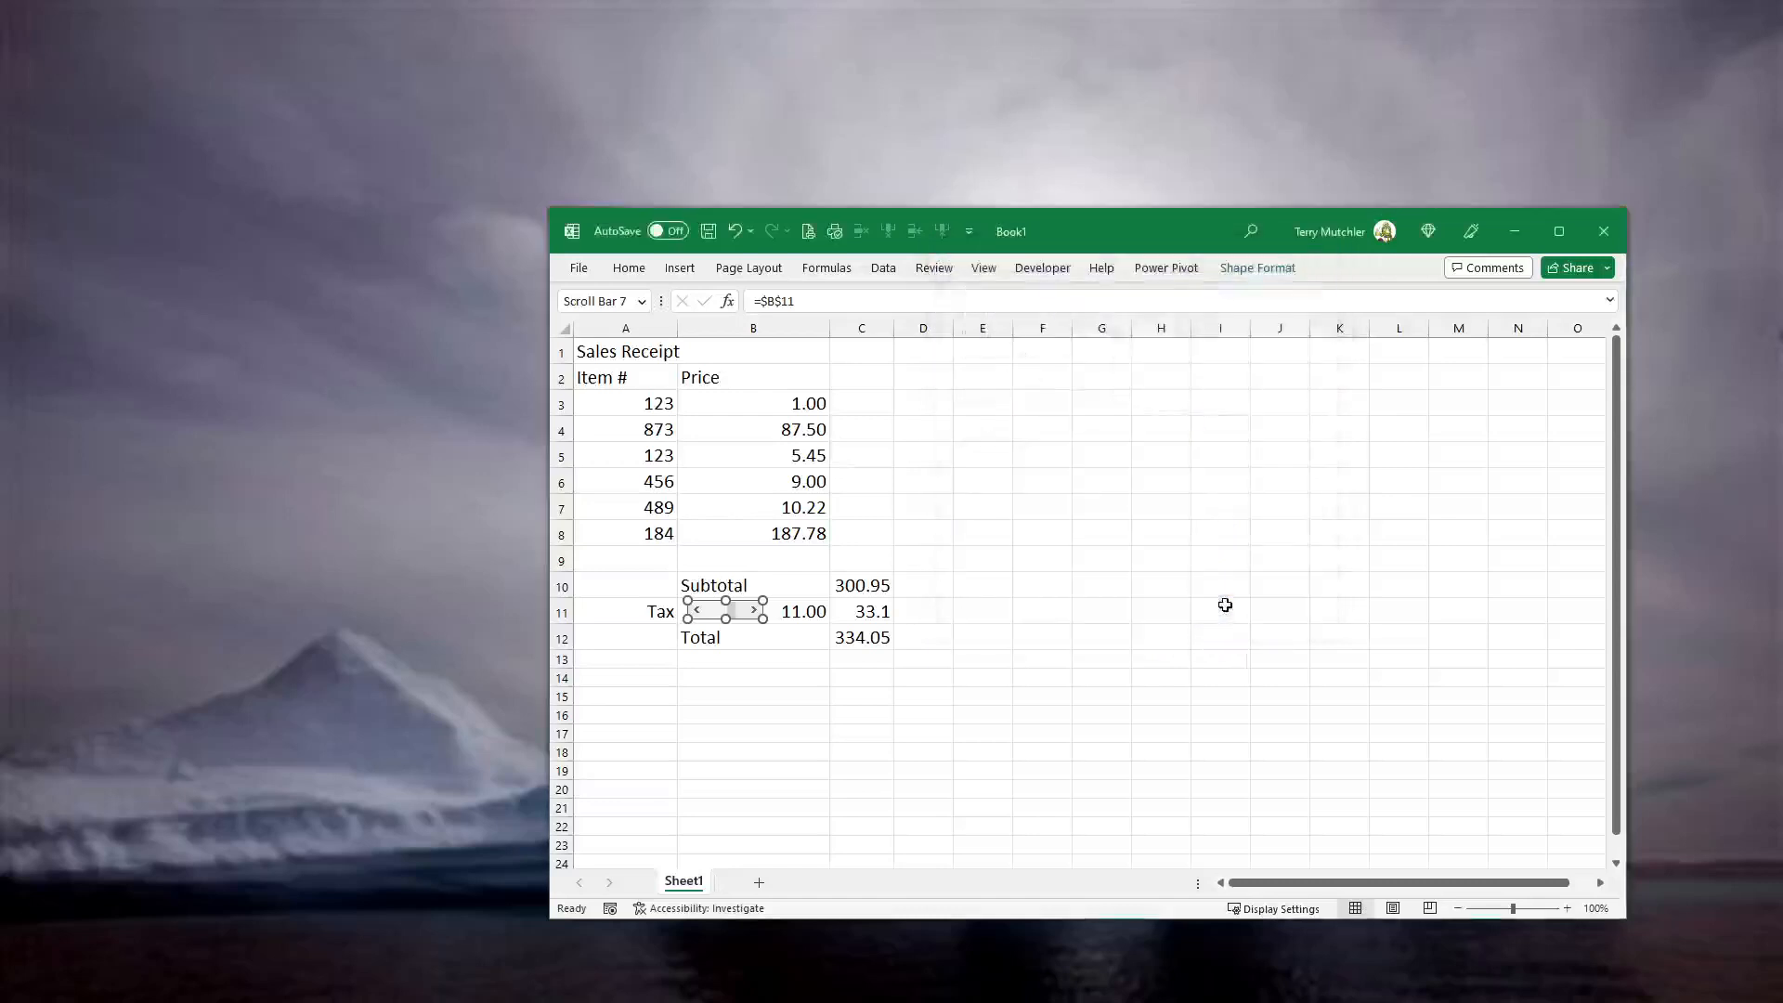
- Test the scroll bar's single increments by raising the tax rate past 13 and lowering it to 5
left_click(761, 631)
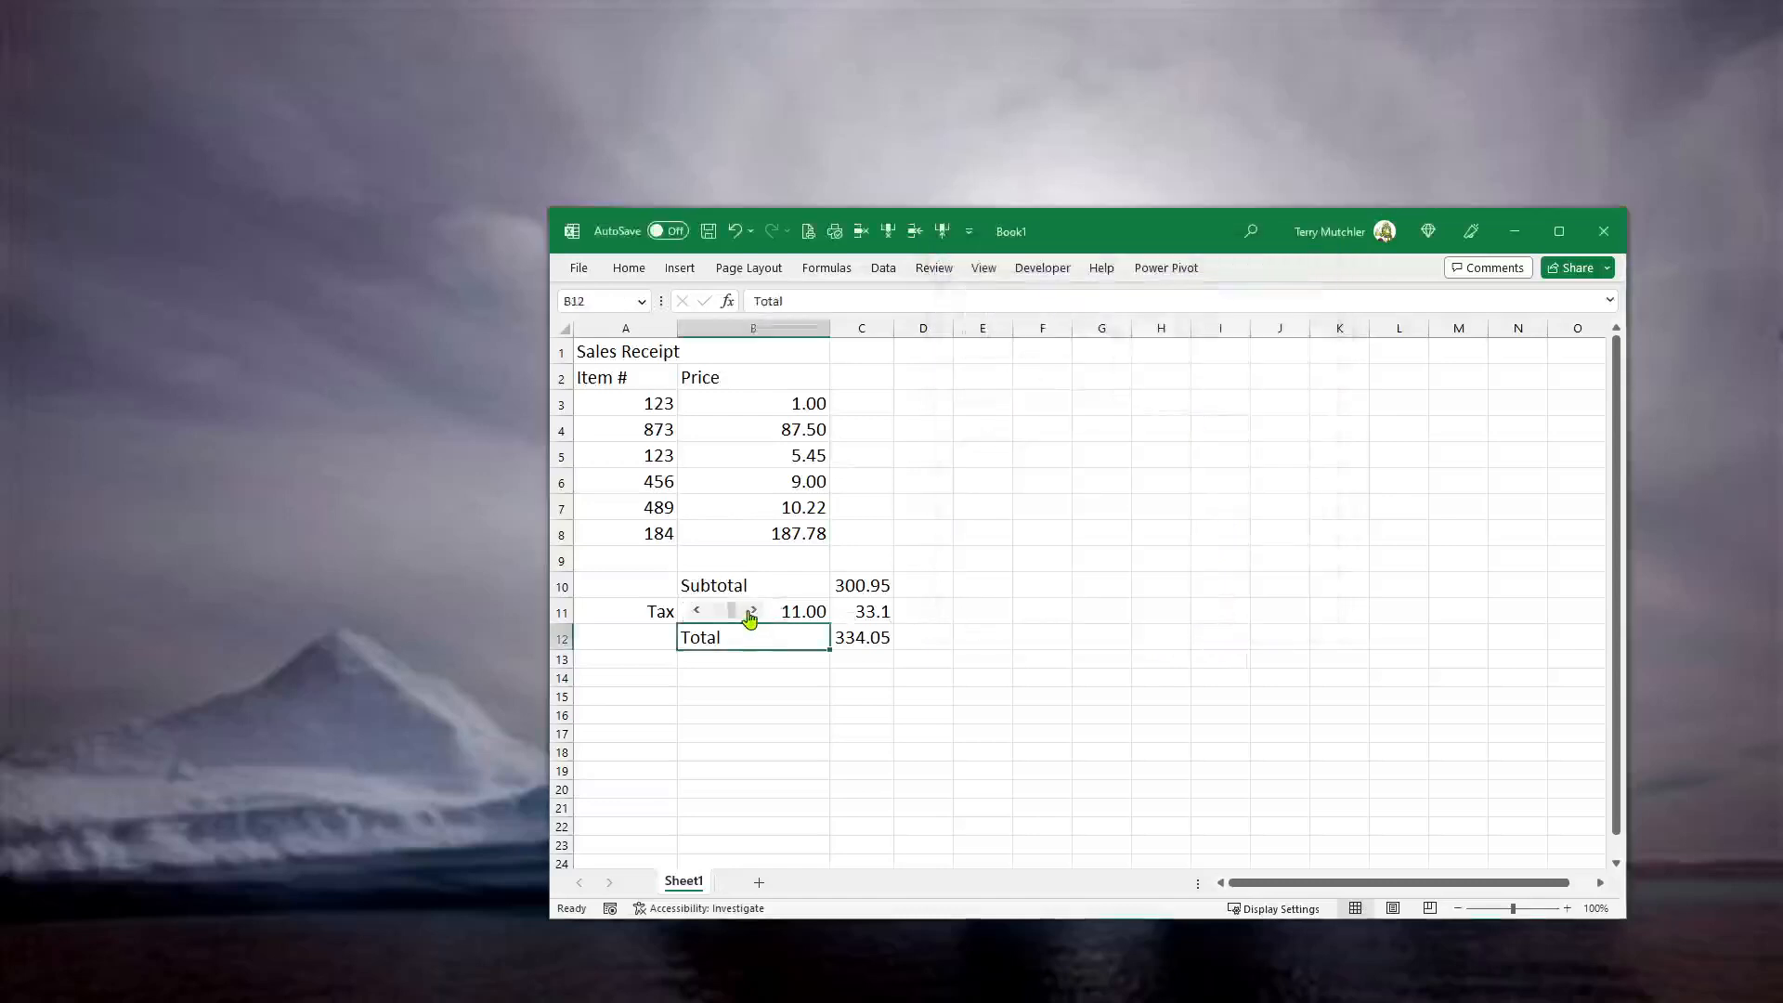
left_click(752, 611)
left_click(752, 611)
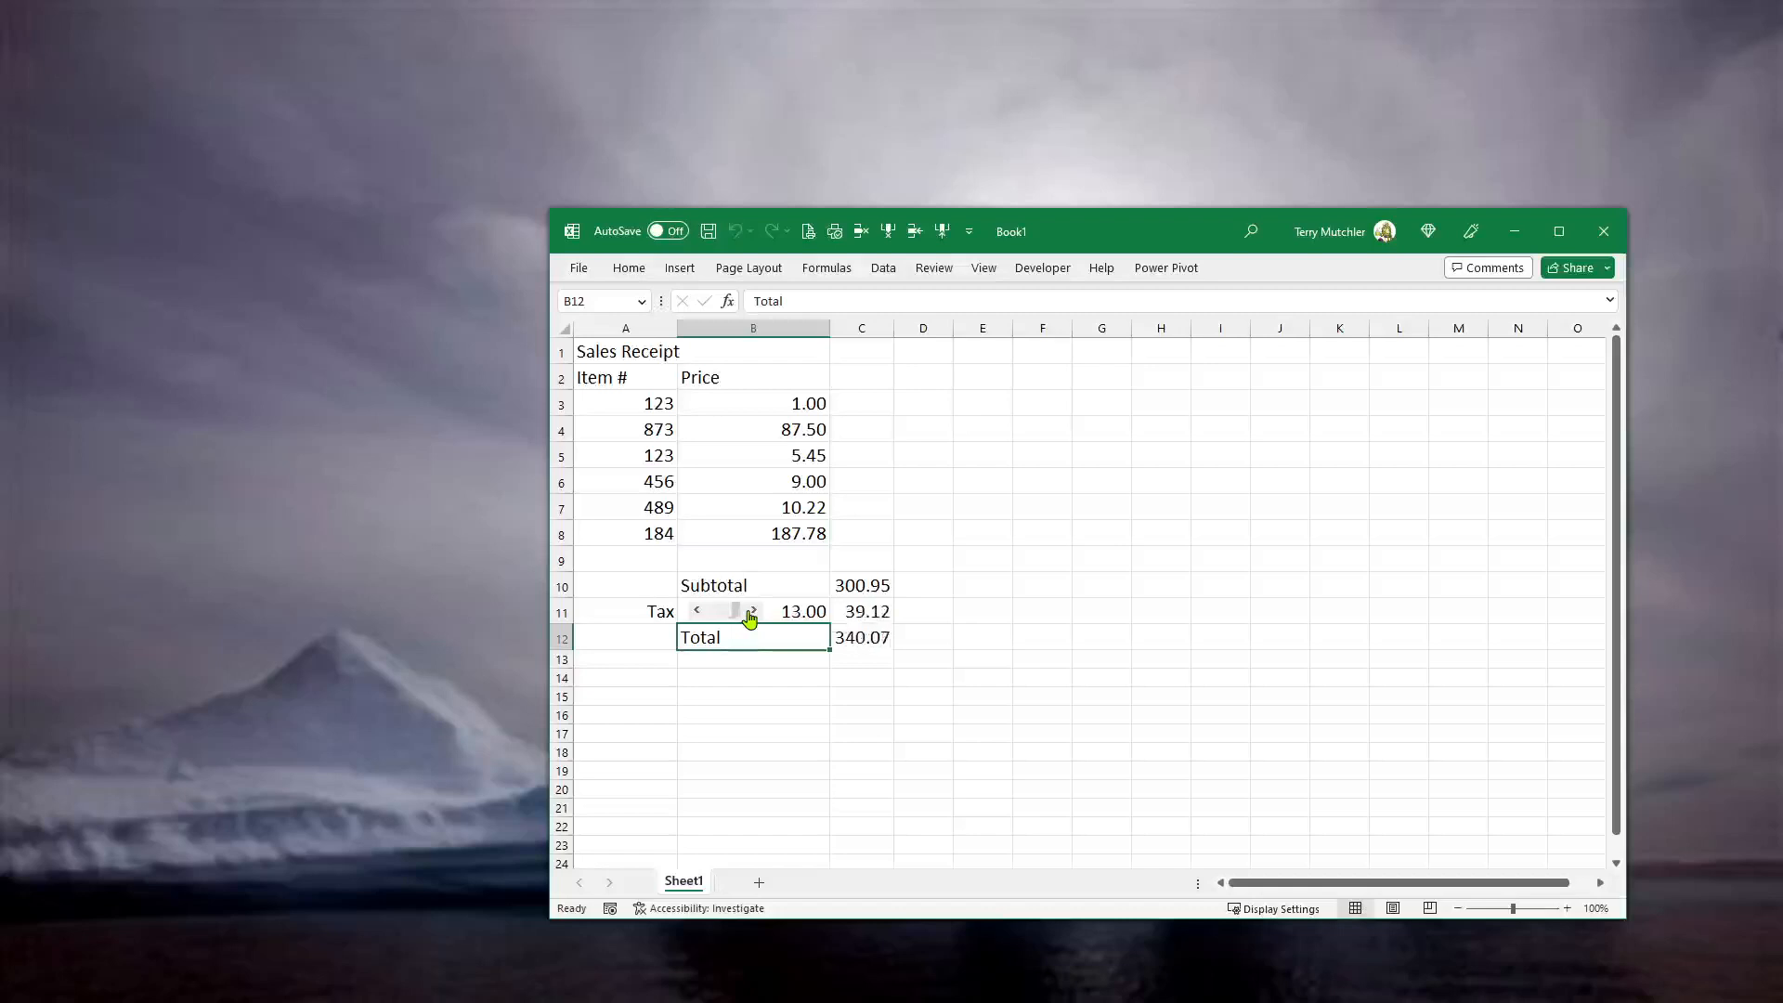
left_click(754, 611)
left_click(697, 611)
left_click(697, 611)
left_click(698, 611)
left_click(697, 611)
left_click(698, 611)
left_click(697, 611)
left_click(698, 611)
left_click(697, 611)
left_click(697, 611)
- Select the tax rate cell B11, then raise the rate to 7 with one page change of the scroll bar
left_click(603, 615)
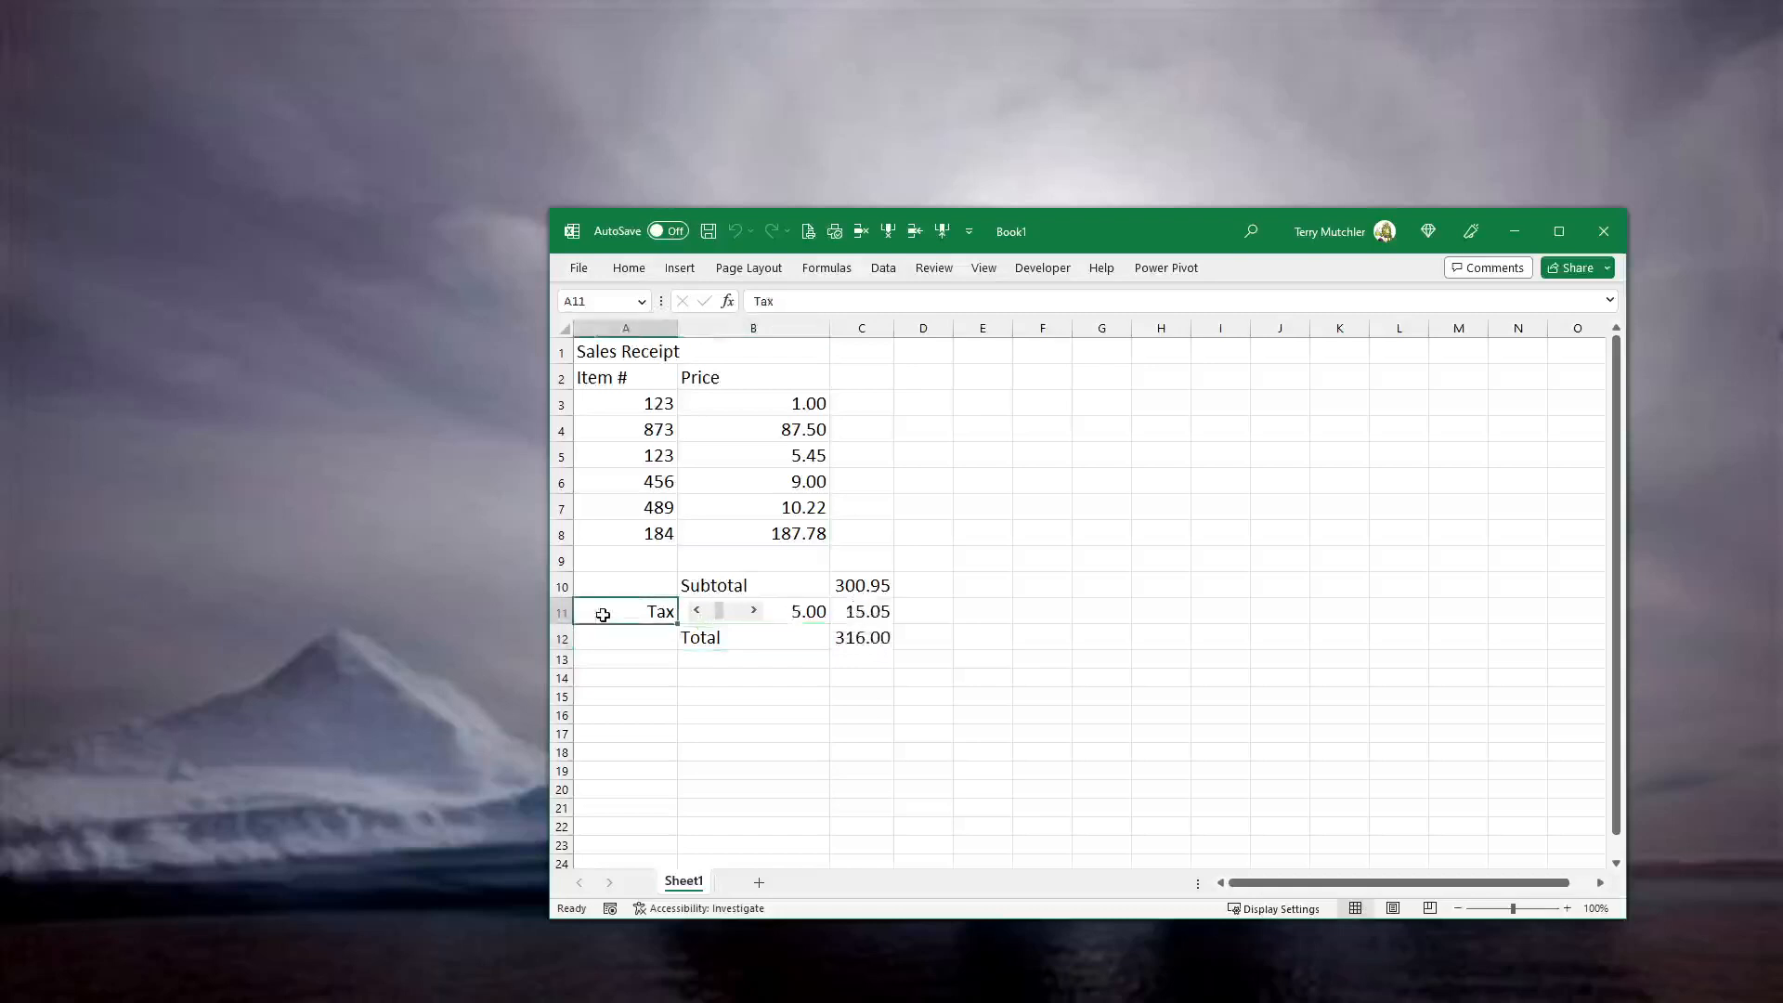
left_click(816, 609)
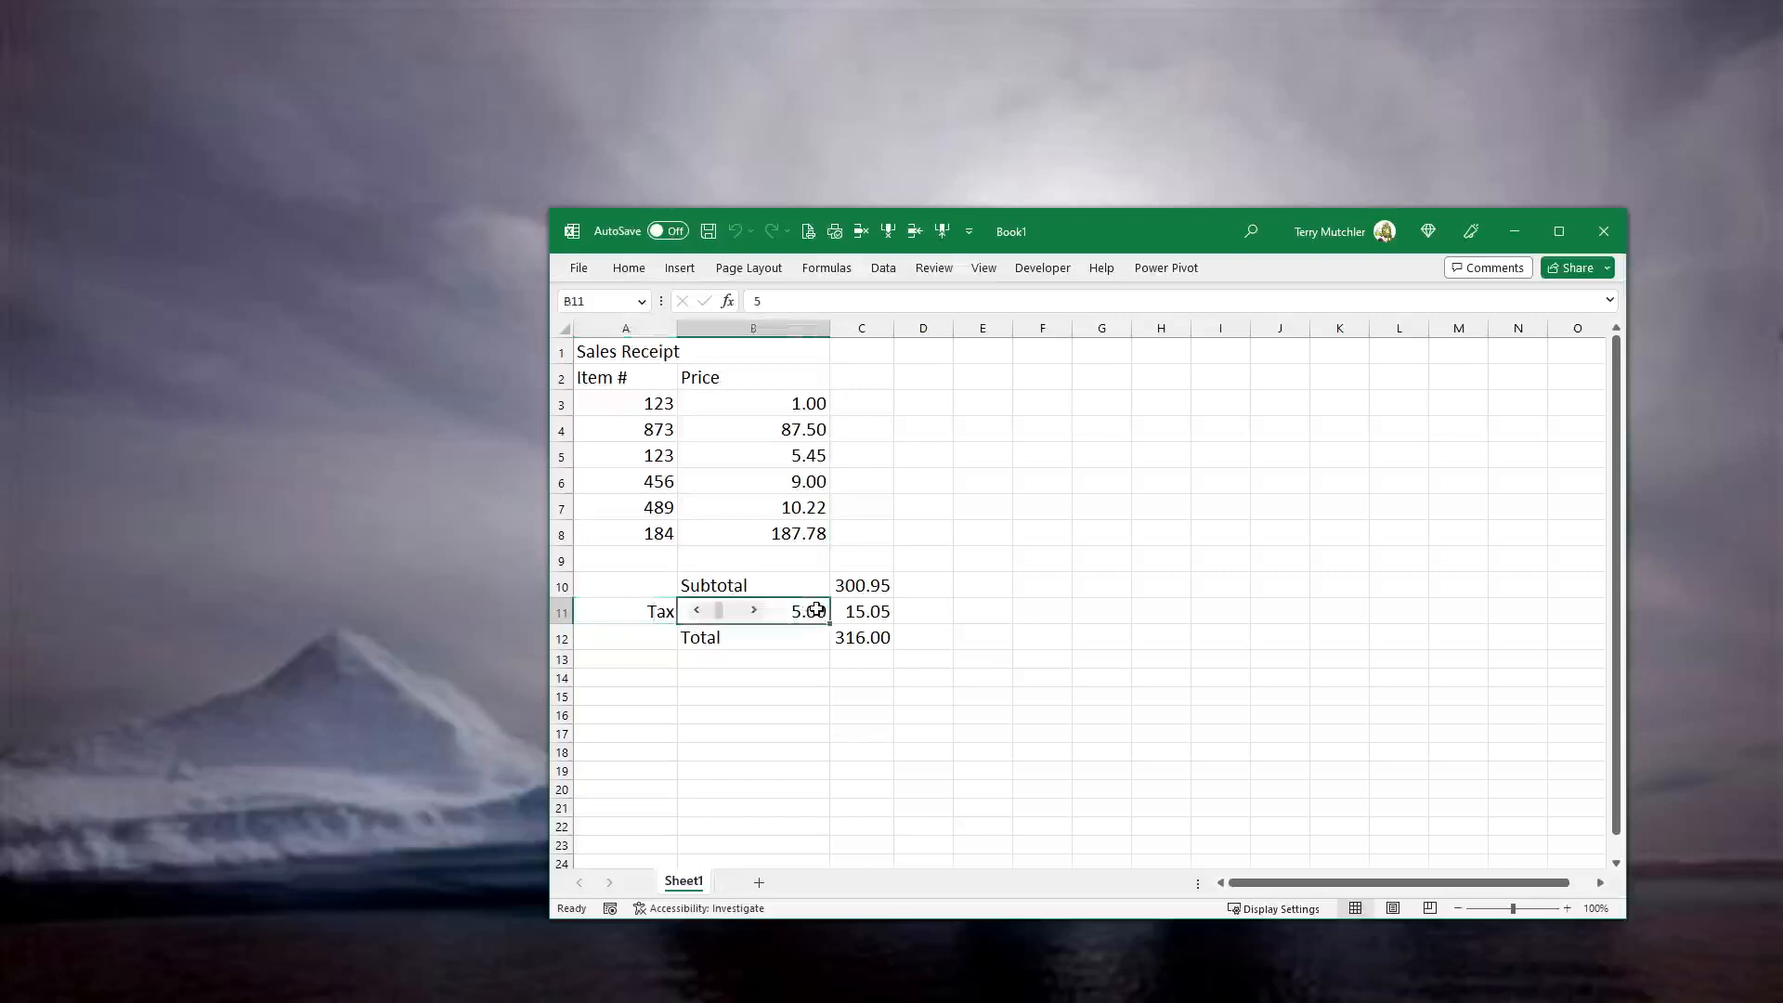
left_click(762, 640)
left_click(727, 611)
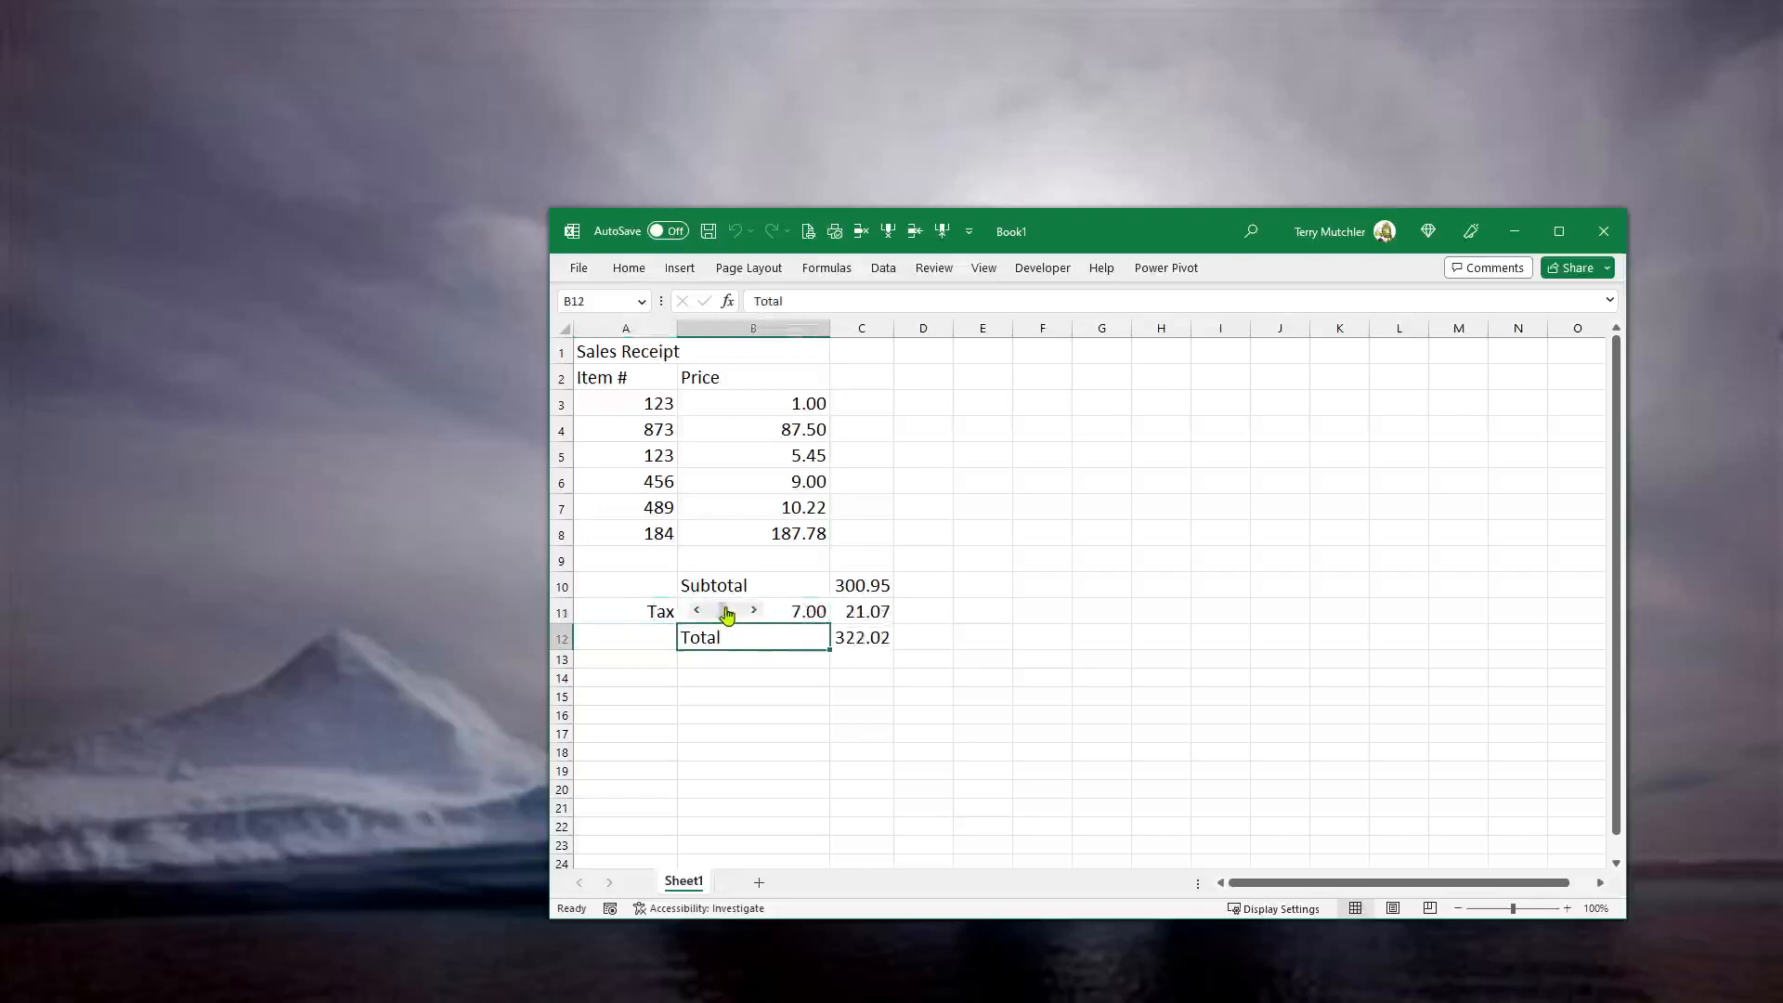
- Cut the scroll bar from B11 and paste it into cell A10, above the Tax label
right_click(727, 614)
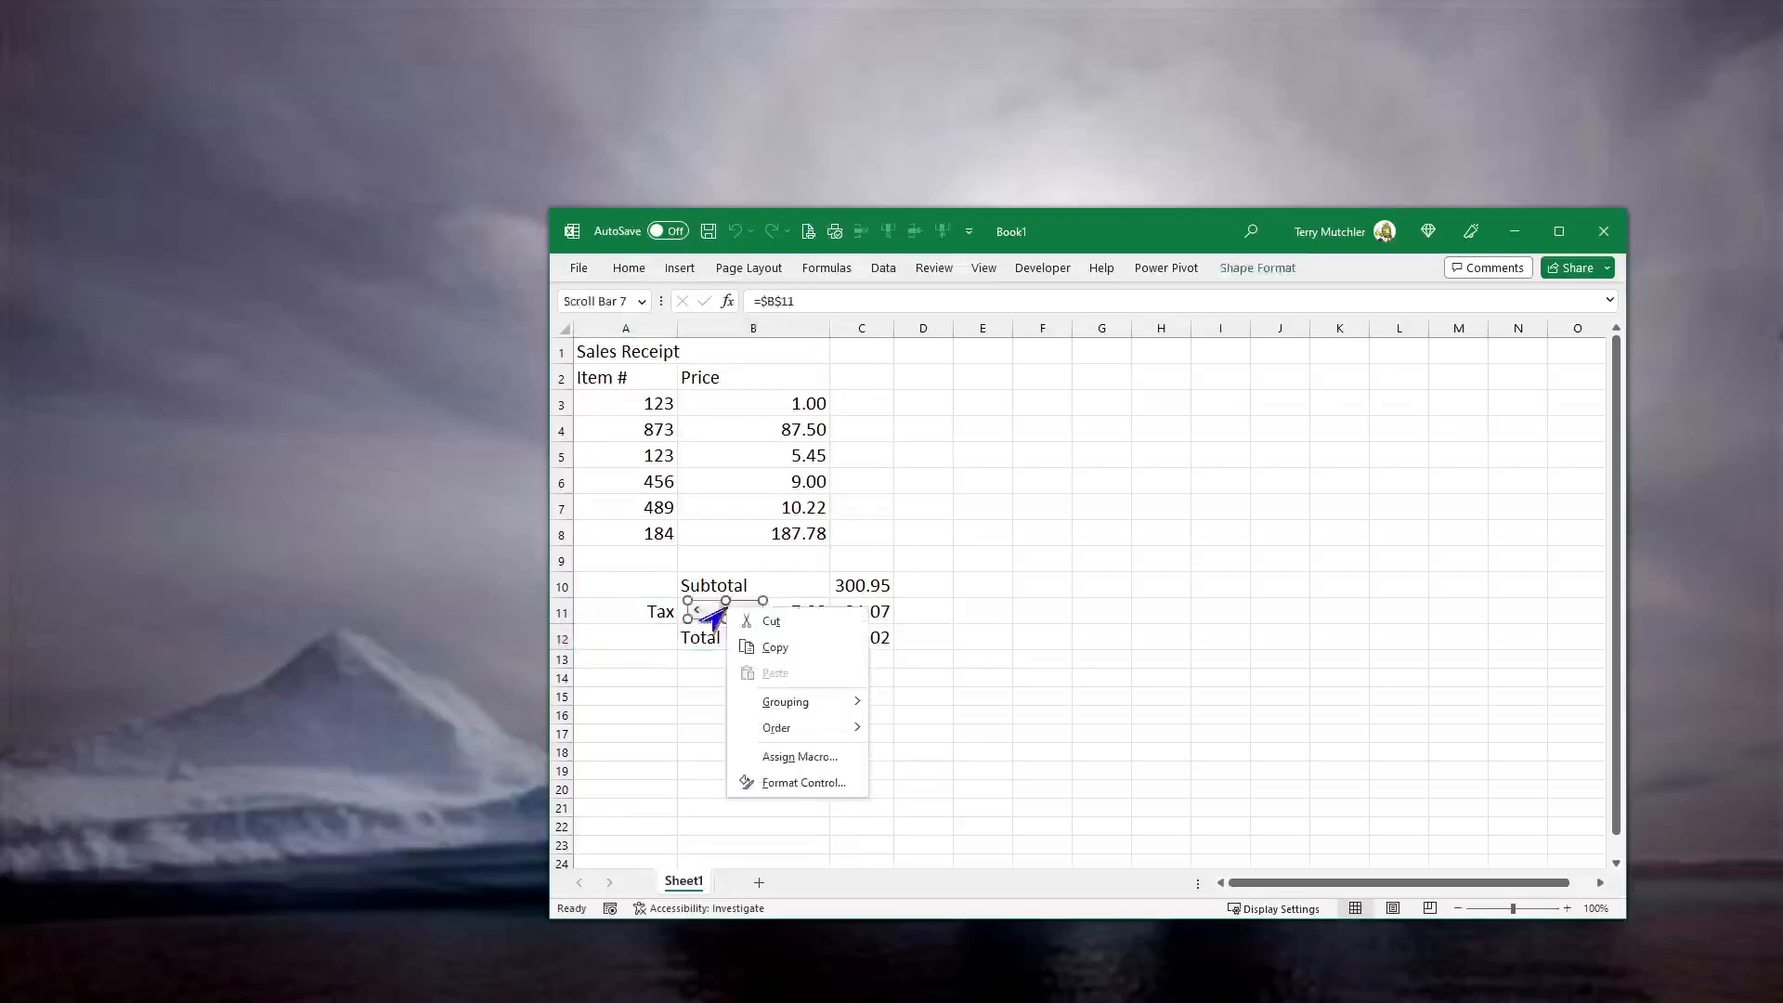
left_click(748, 620)
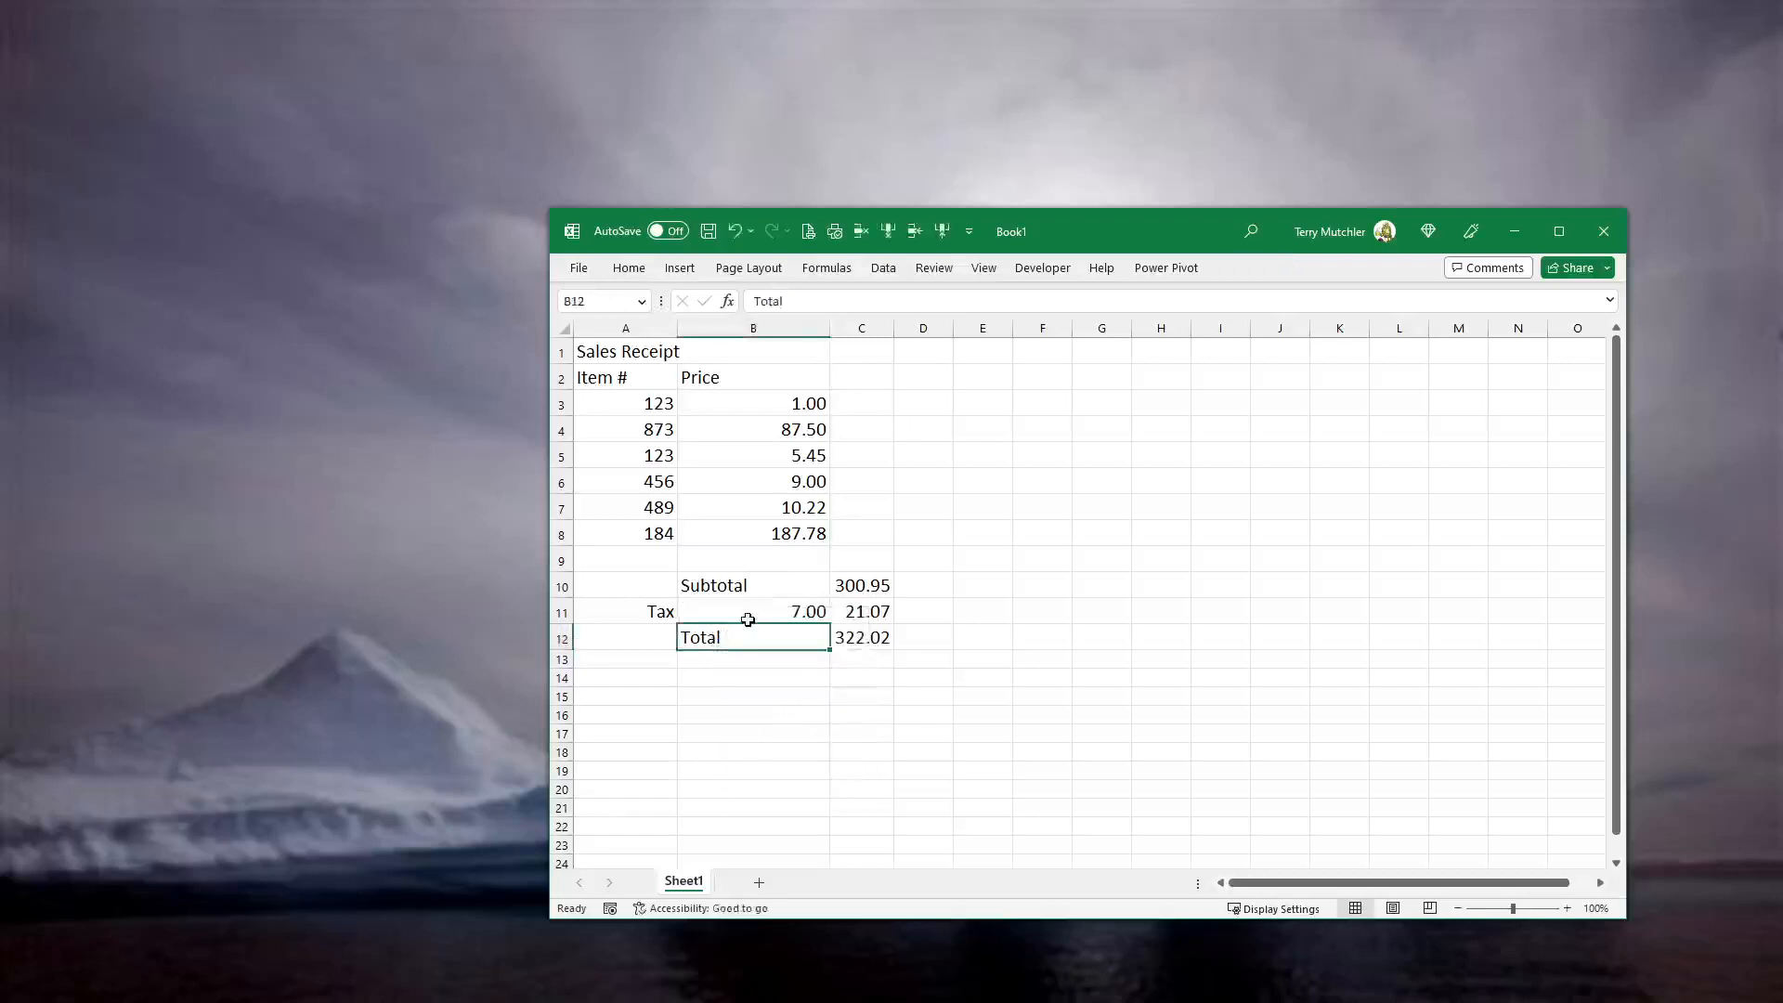
left_click(766, 345)
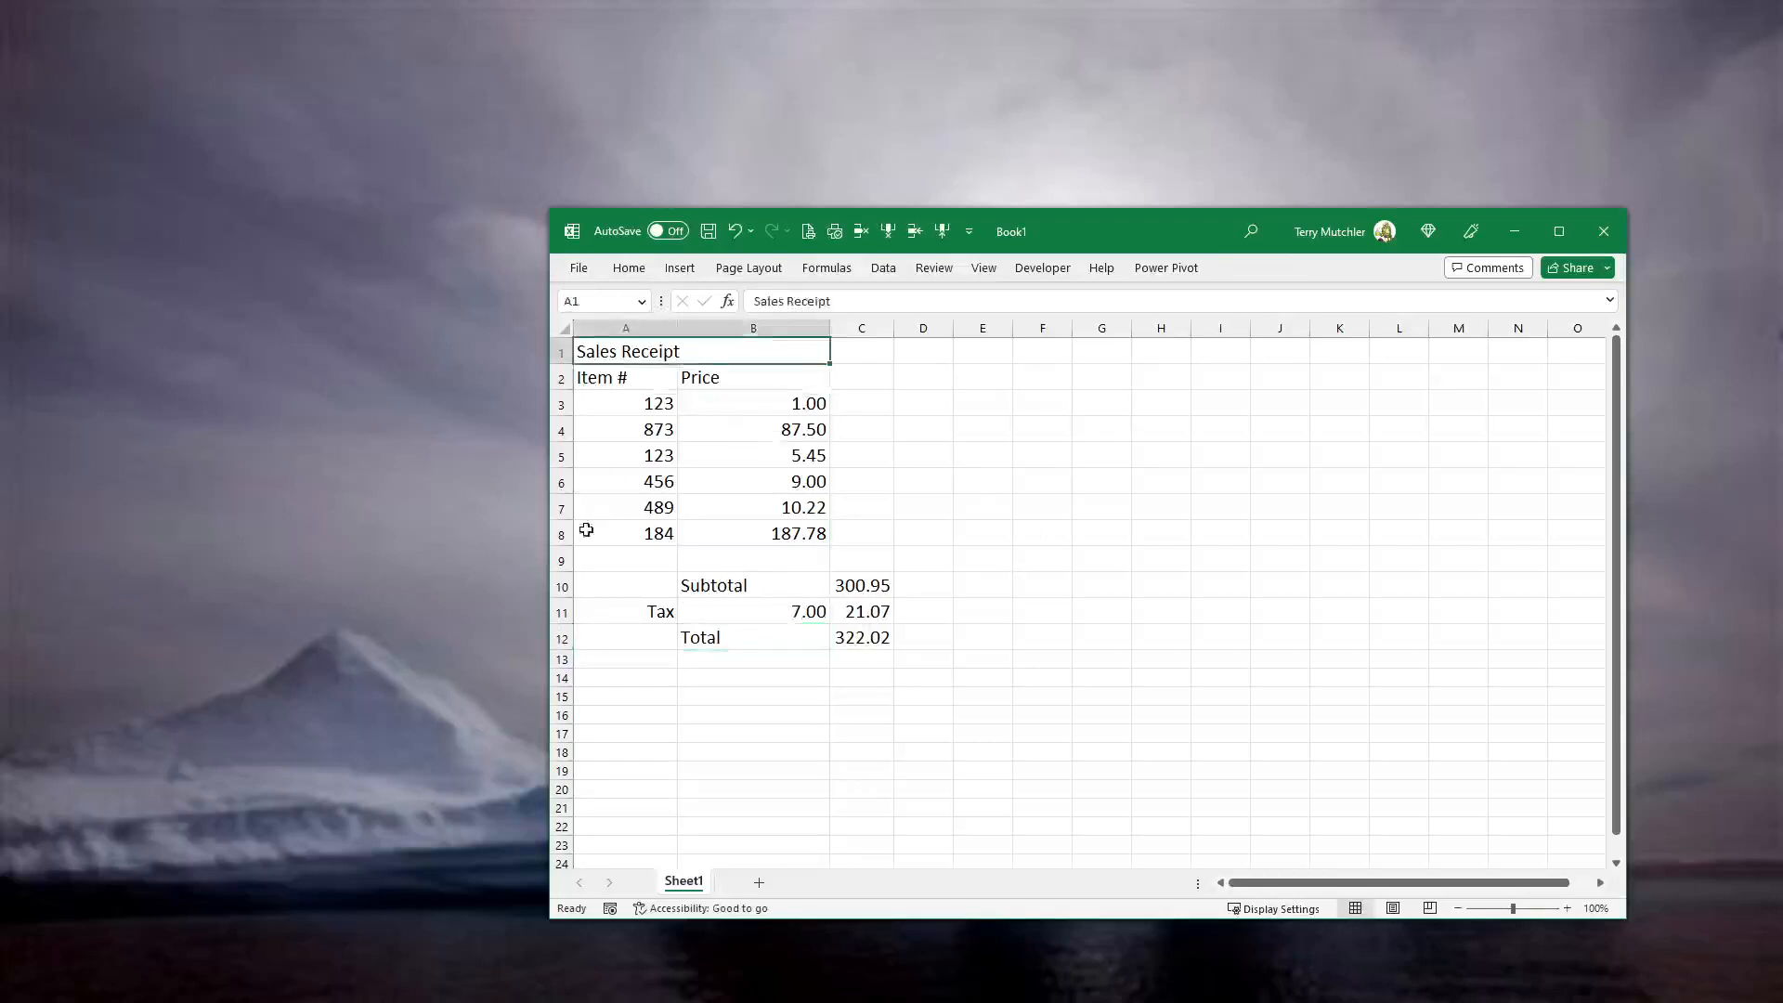
left_click(595, 588)
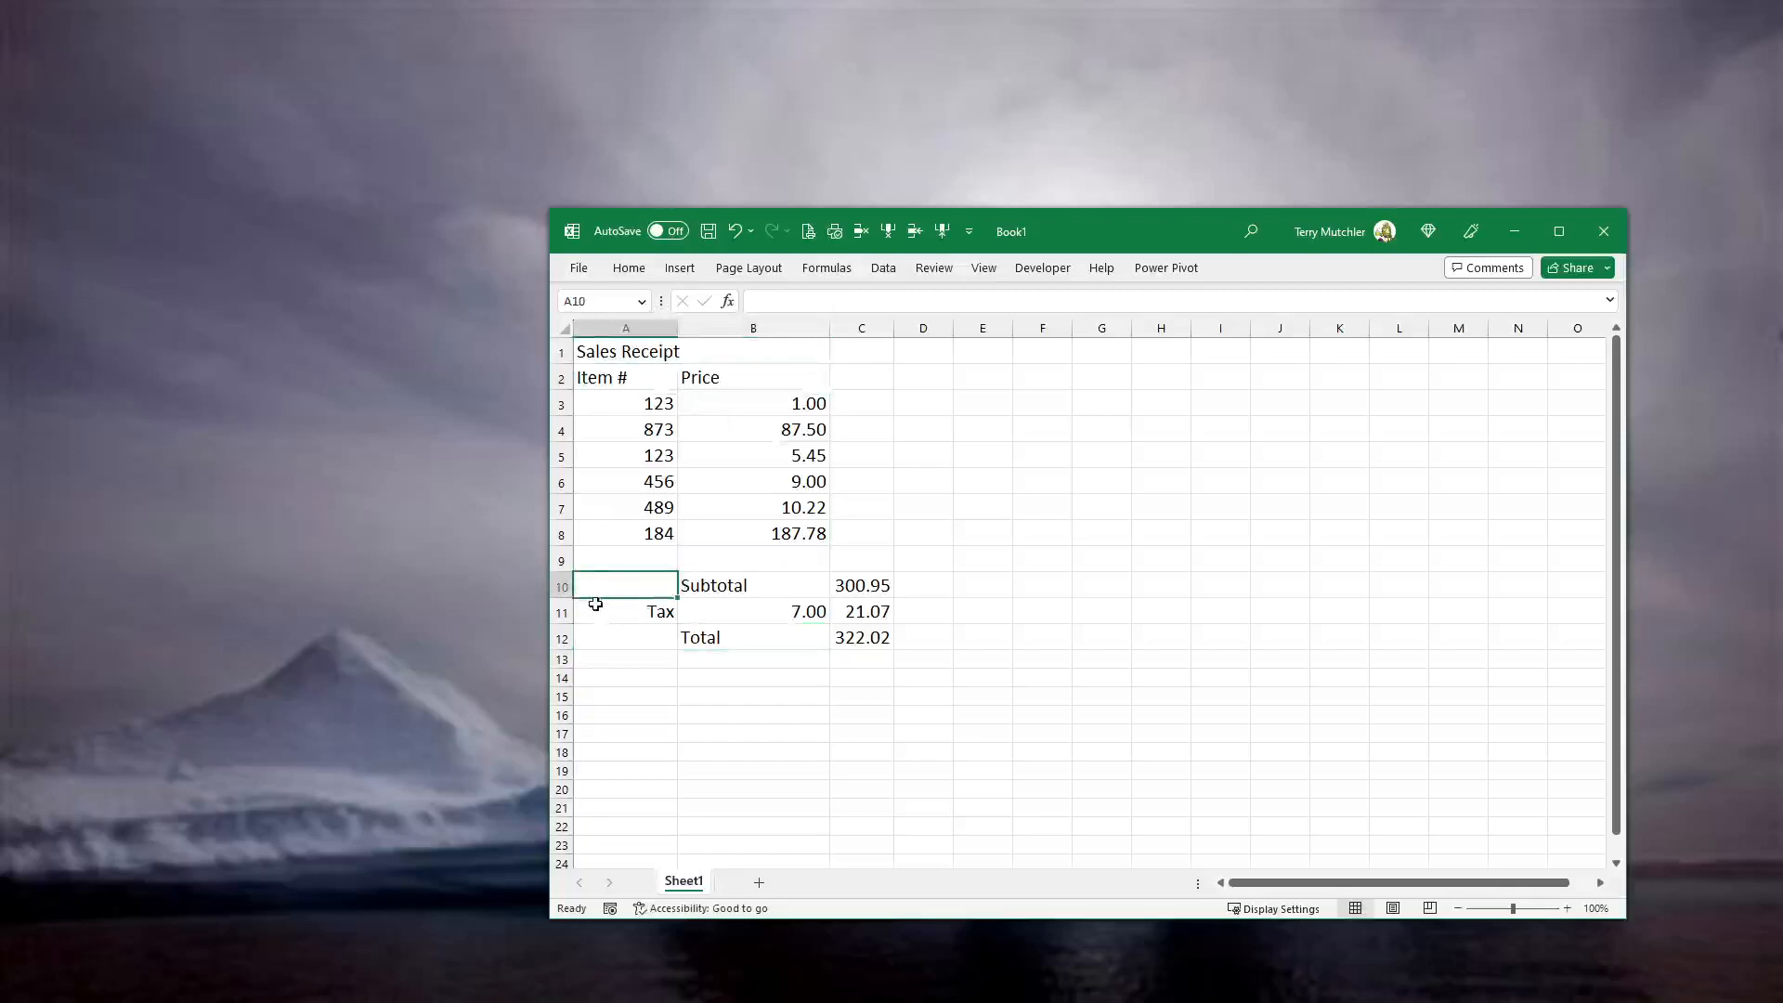
key("ctrl+v")
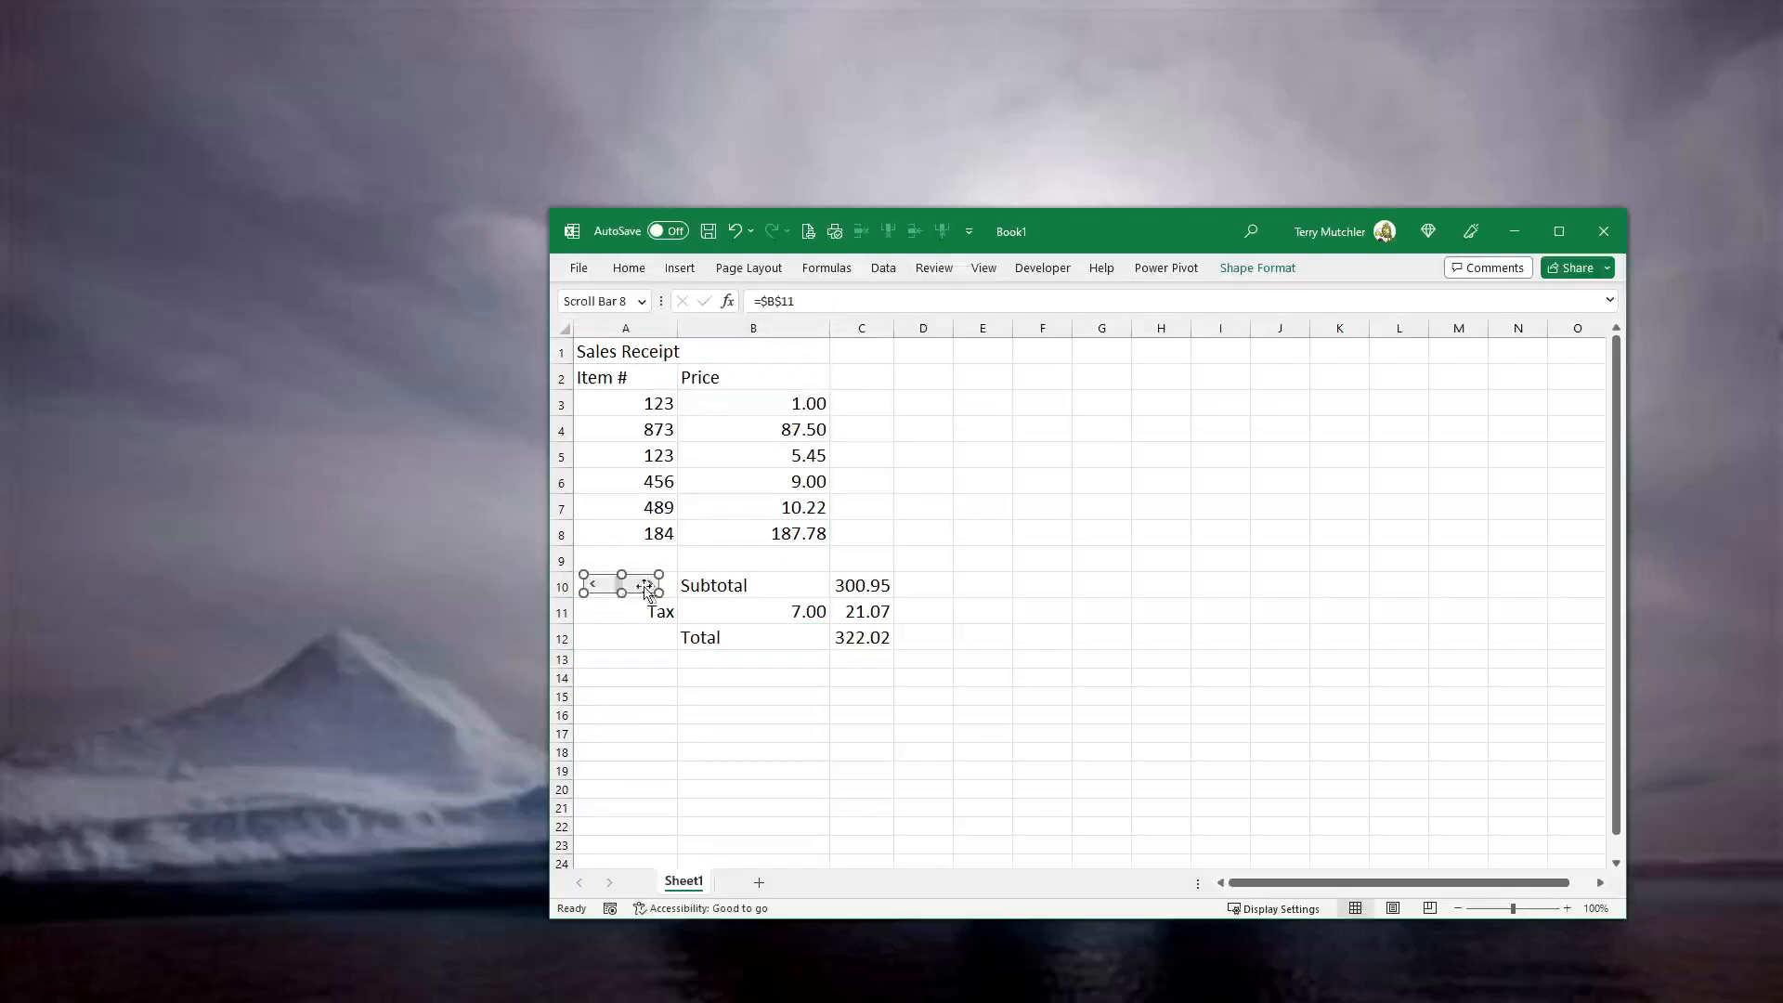
left_click(640, 609)
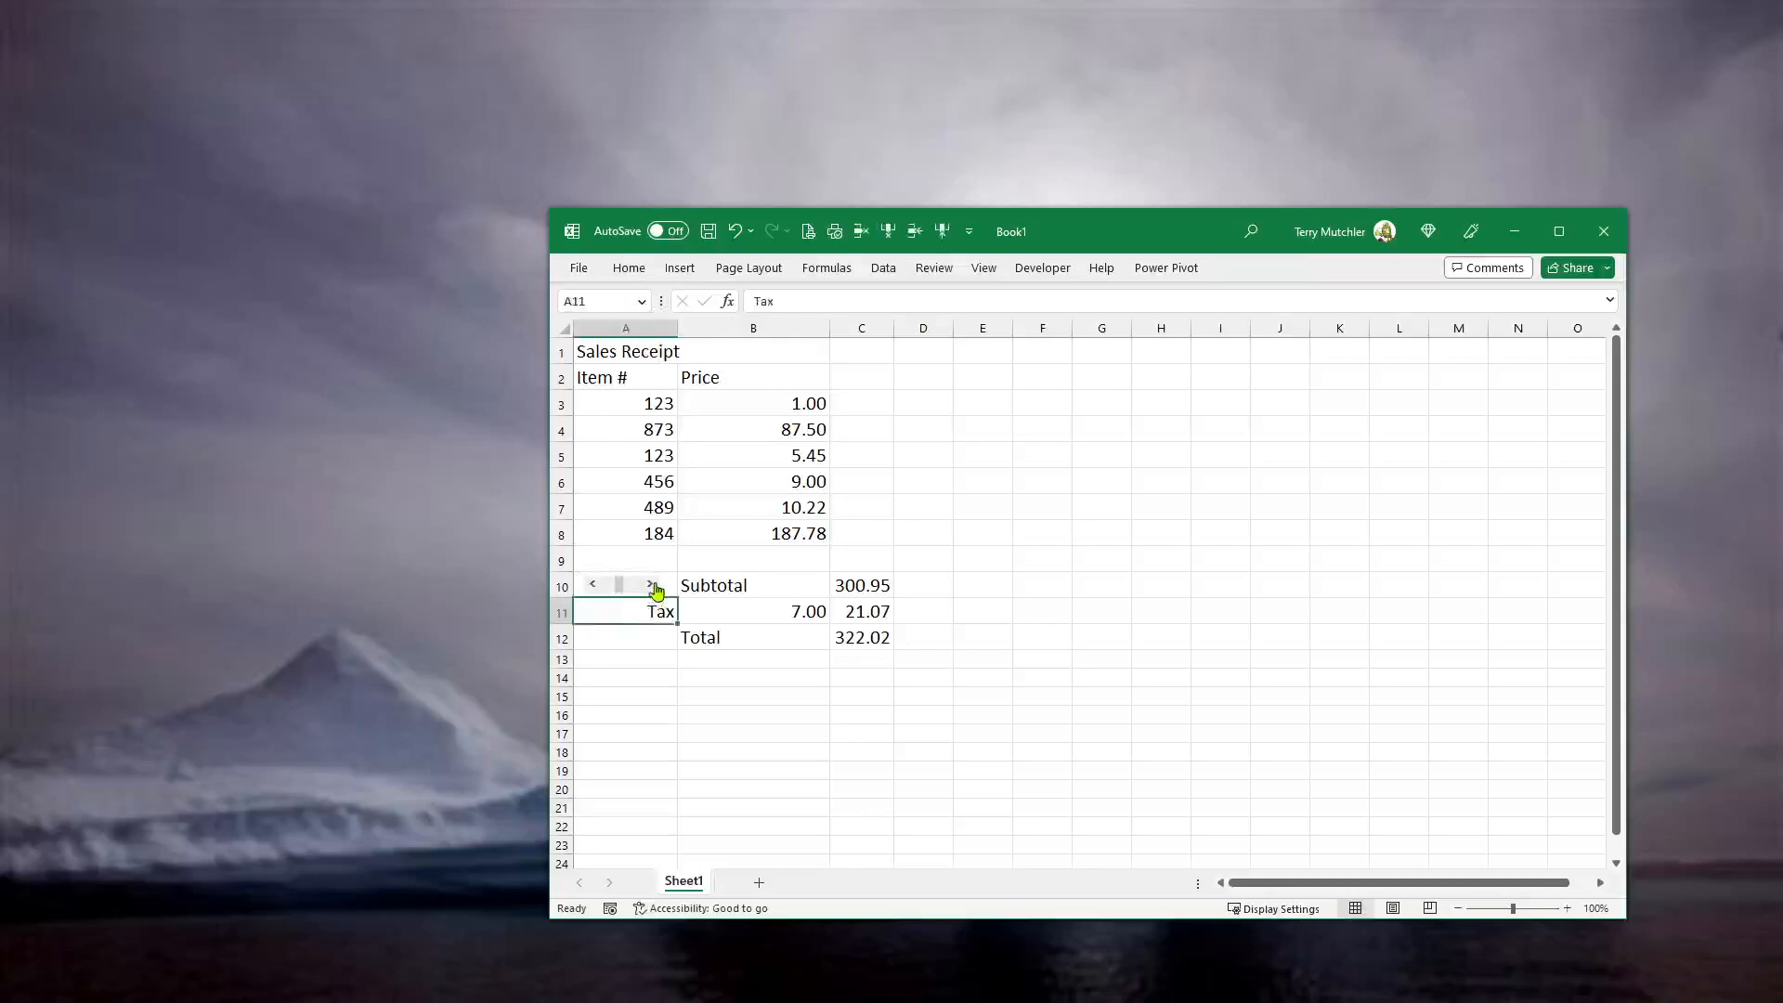
- Test the moved scroll bar by raising the tax rate past 10 and lowering it to 7
left_click(649, 585)
left_click(650, 585)
left_click(650, 585)
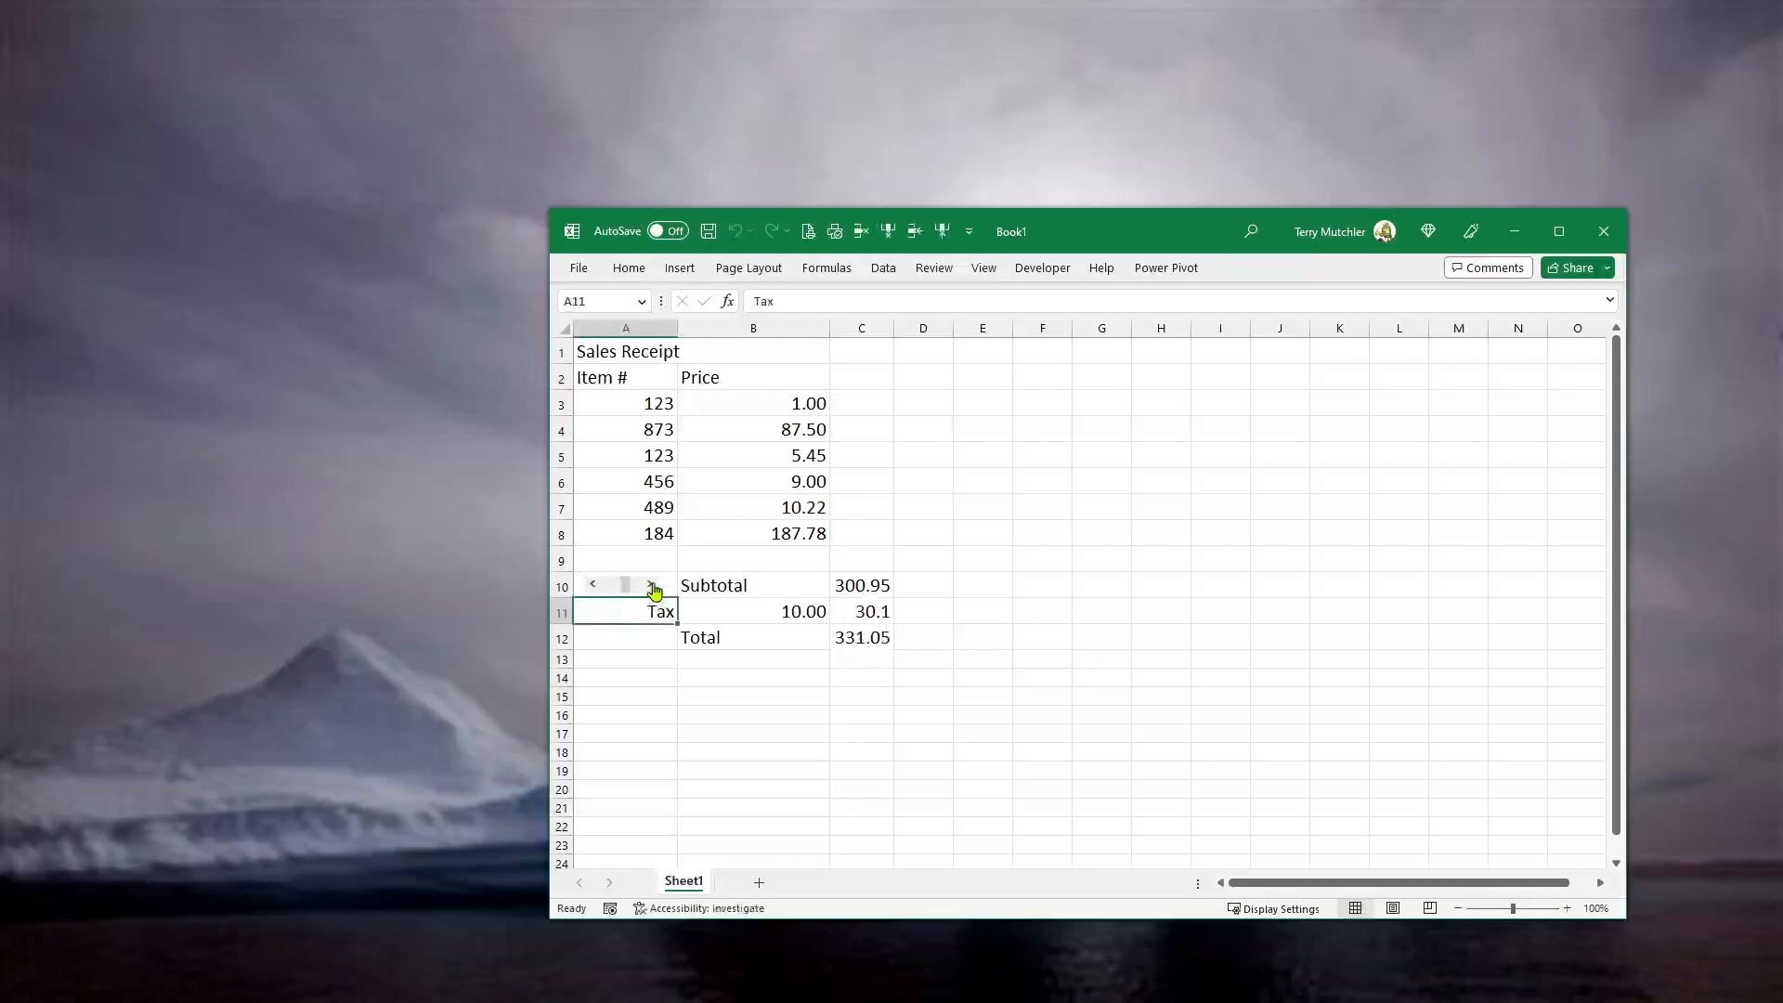
left_click(651, 585)
left_click(650, 585)
left_click(650, 585)
left_click(591, 584)
left_click(591, 585)
left_click(592, 586)
left_click(590, 585)
left_click(602, 585)
left_click(601, 585)
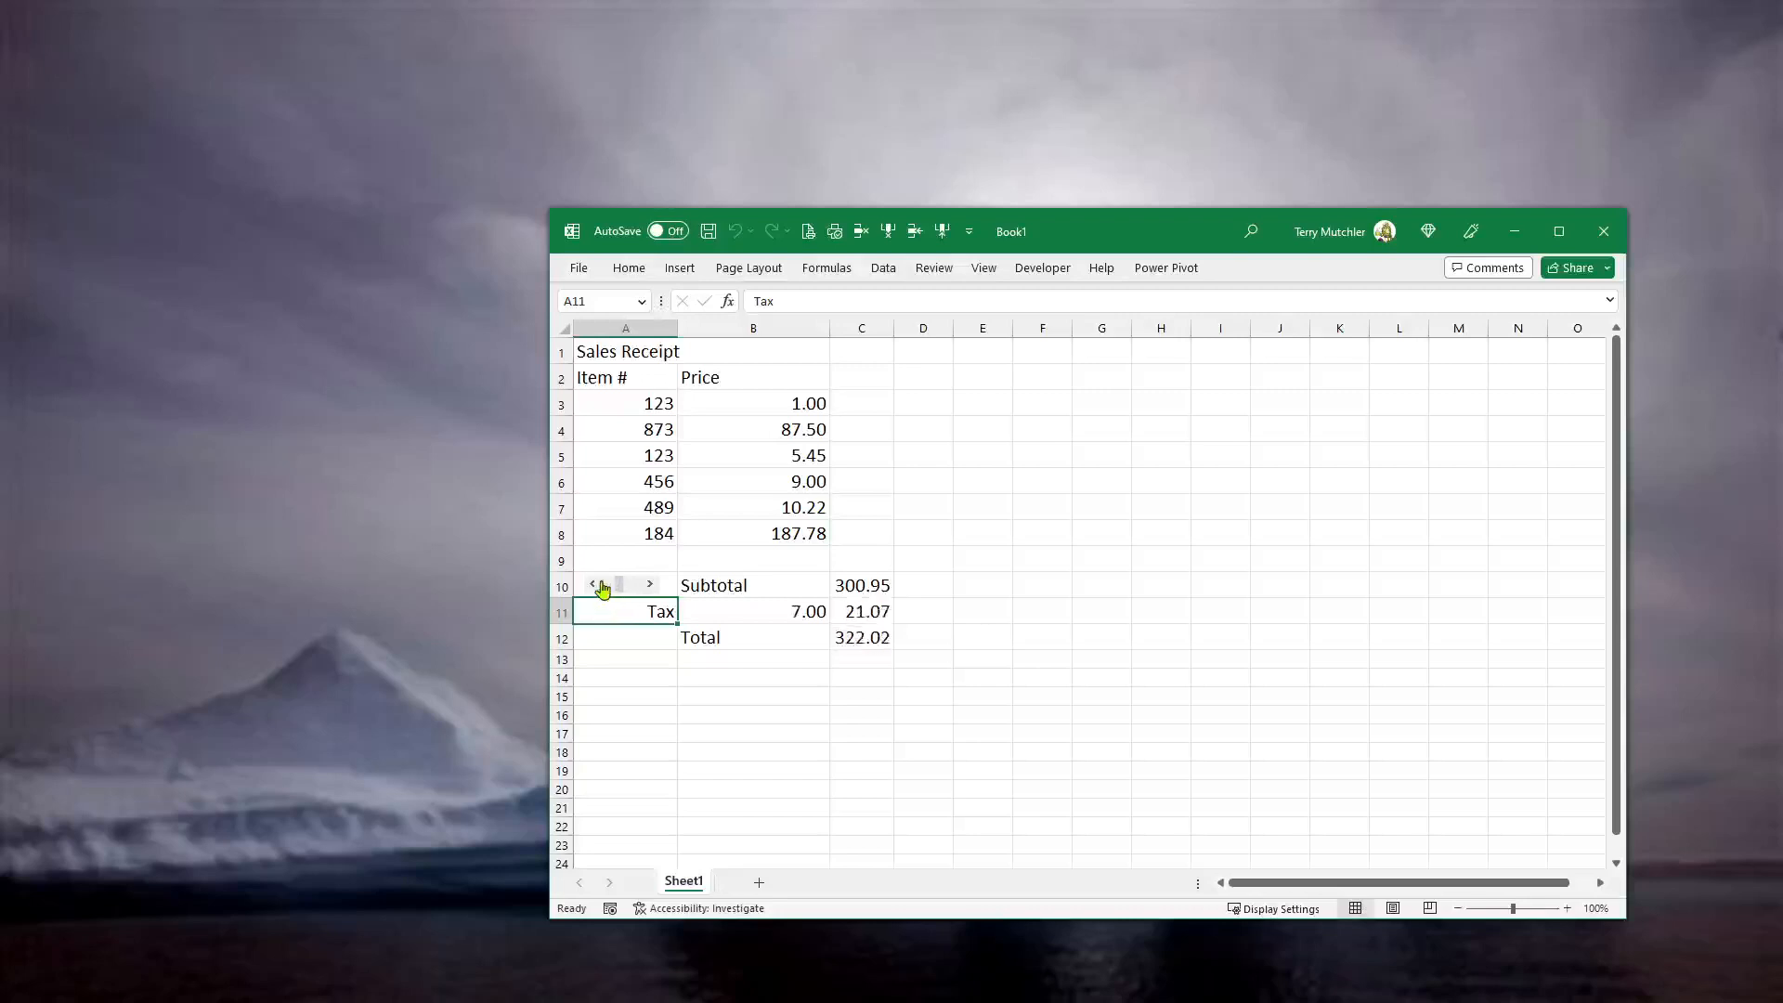
- Raise the tax rate to the maximum of 15 with the scroll bar in A10
left_click(653, 585)
left_click(653, 585)
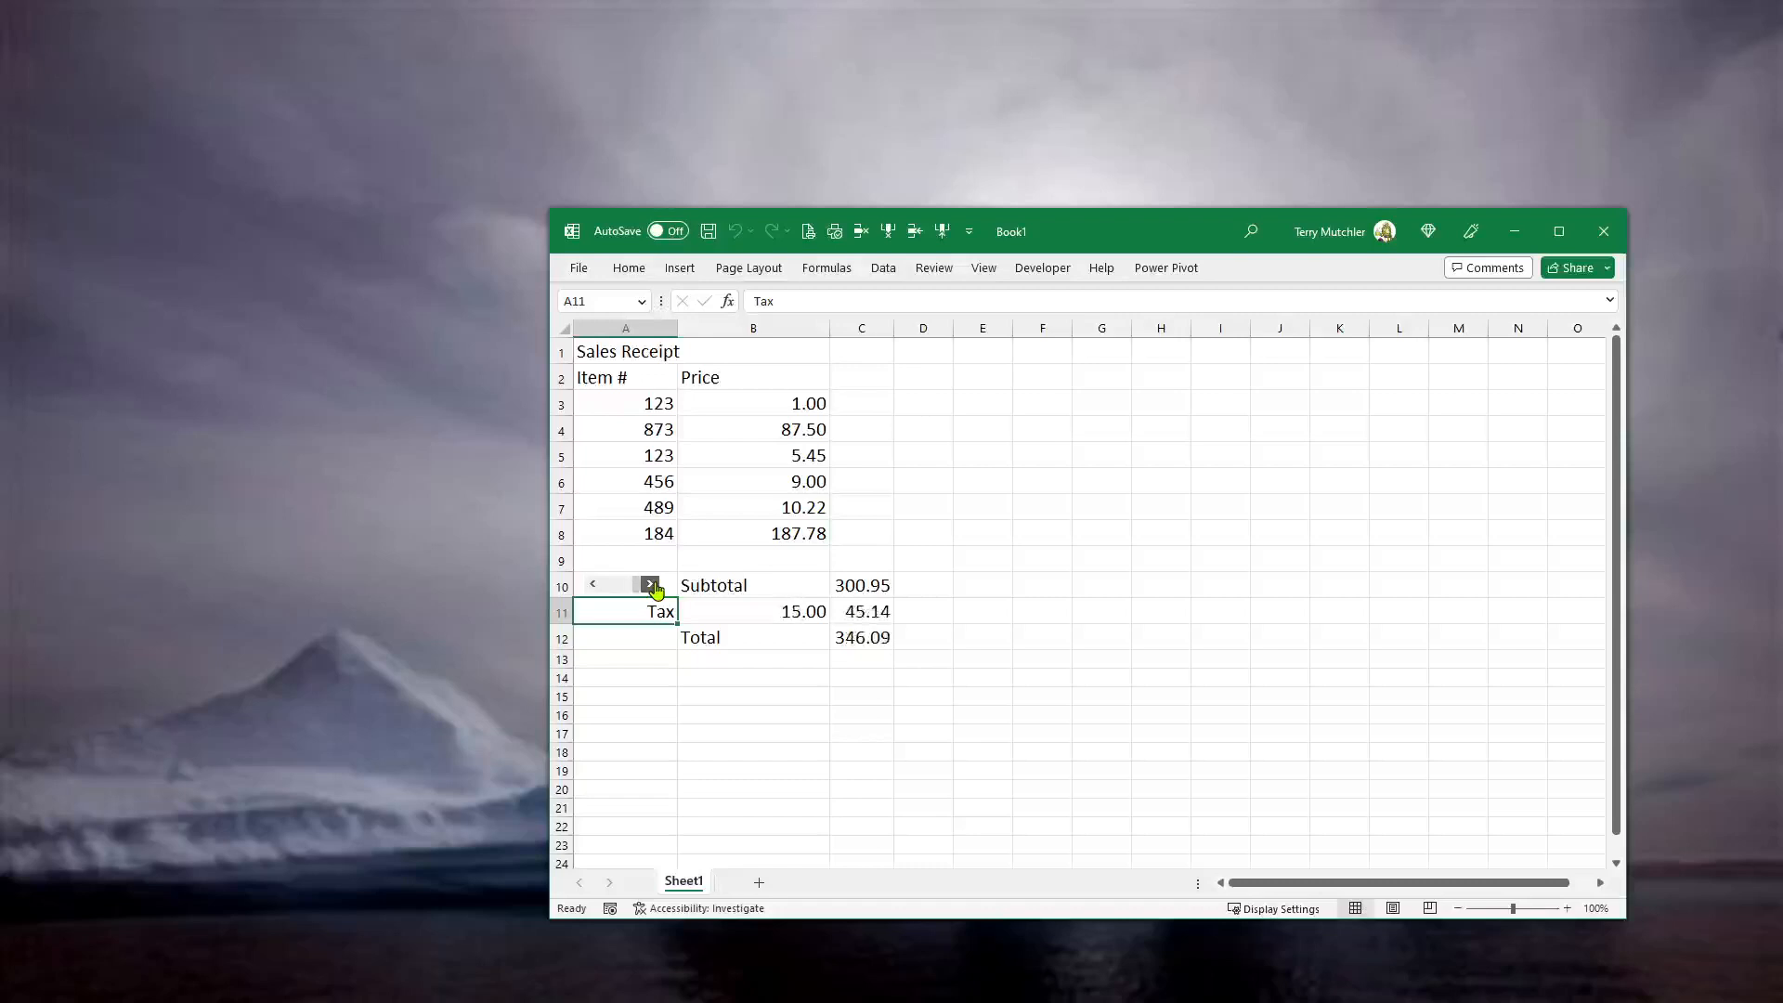
left_click(1043, 269)
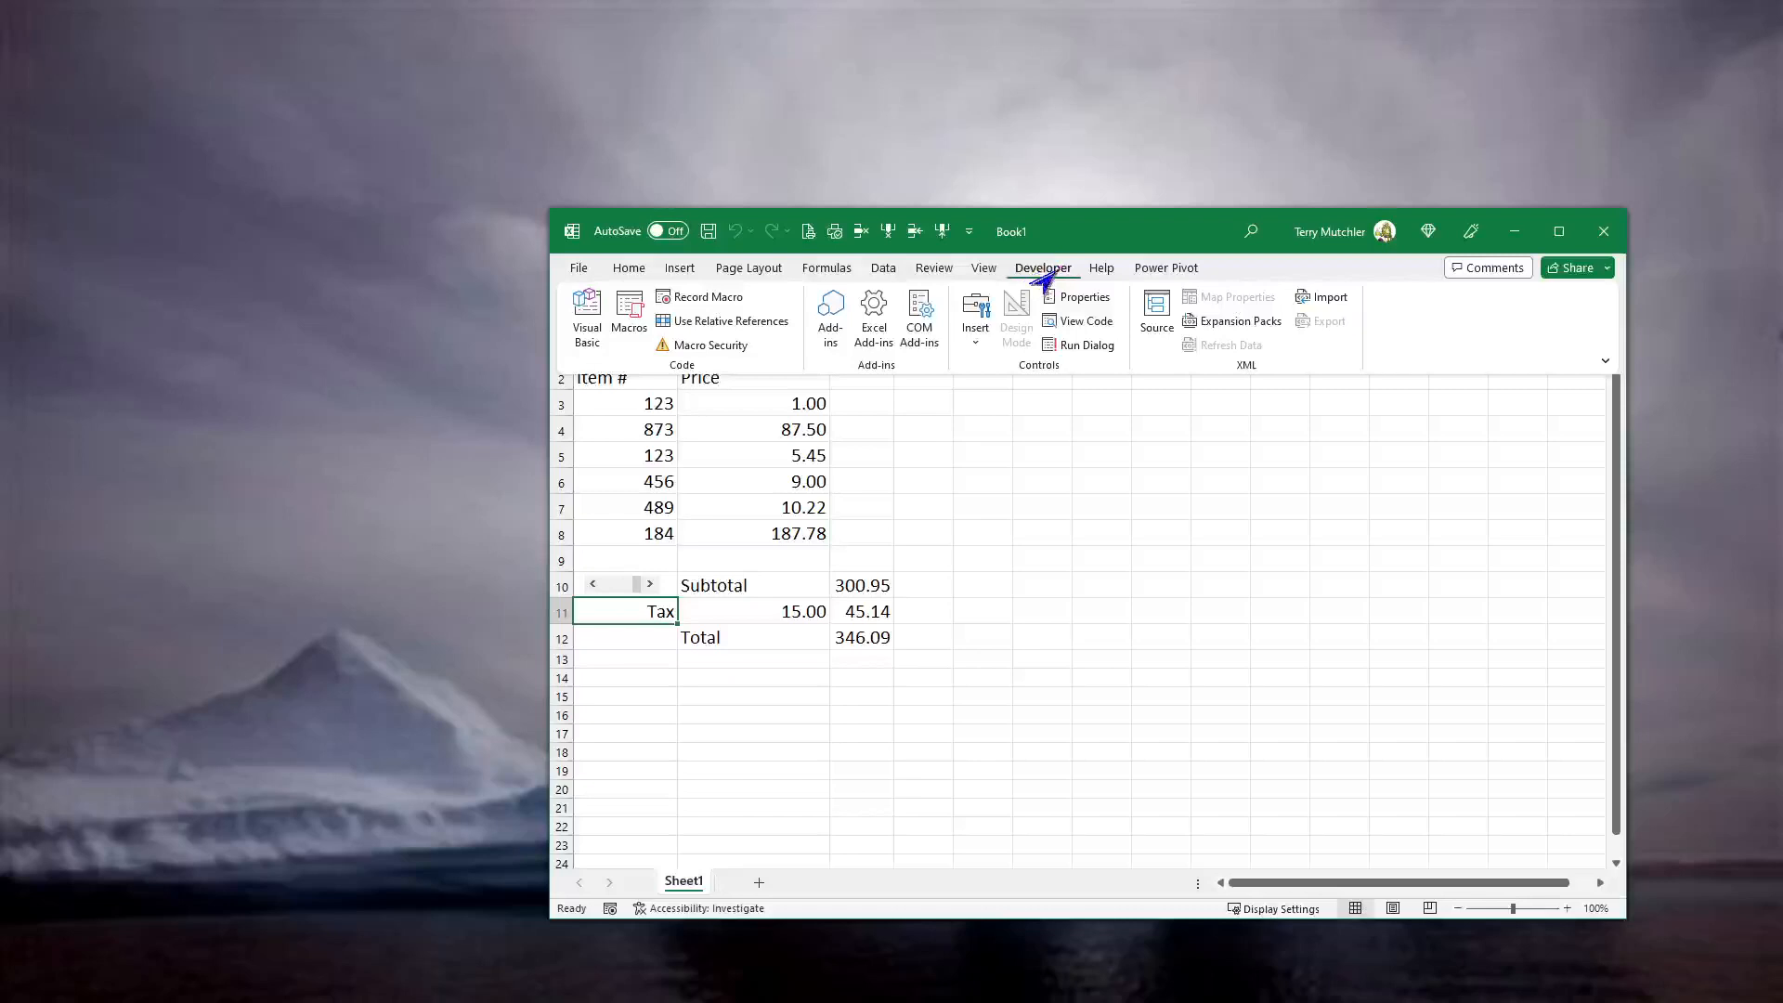
left_click(1244, 265)
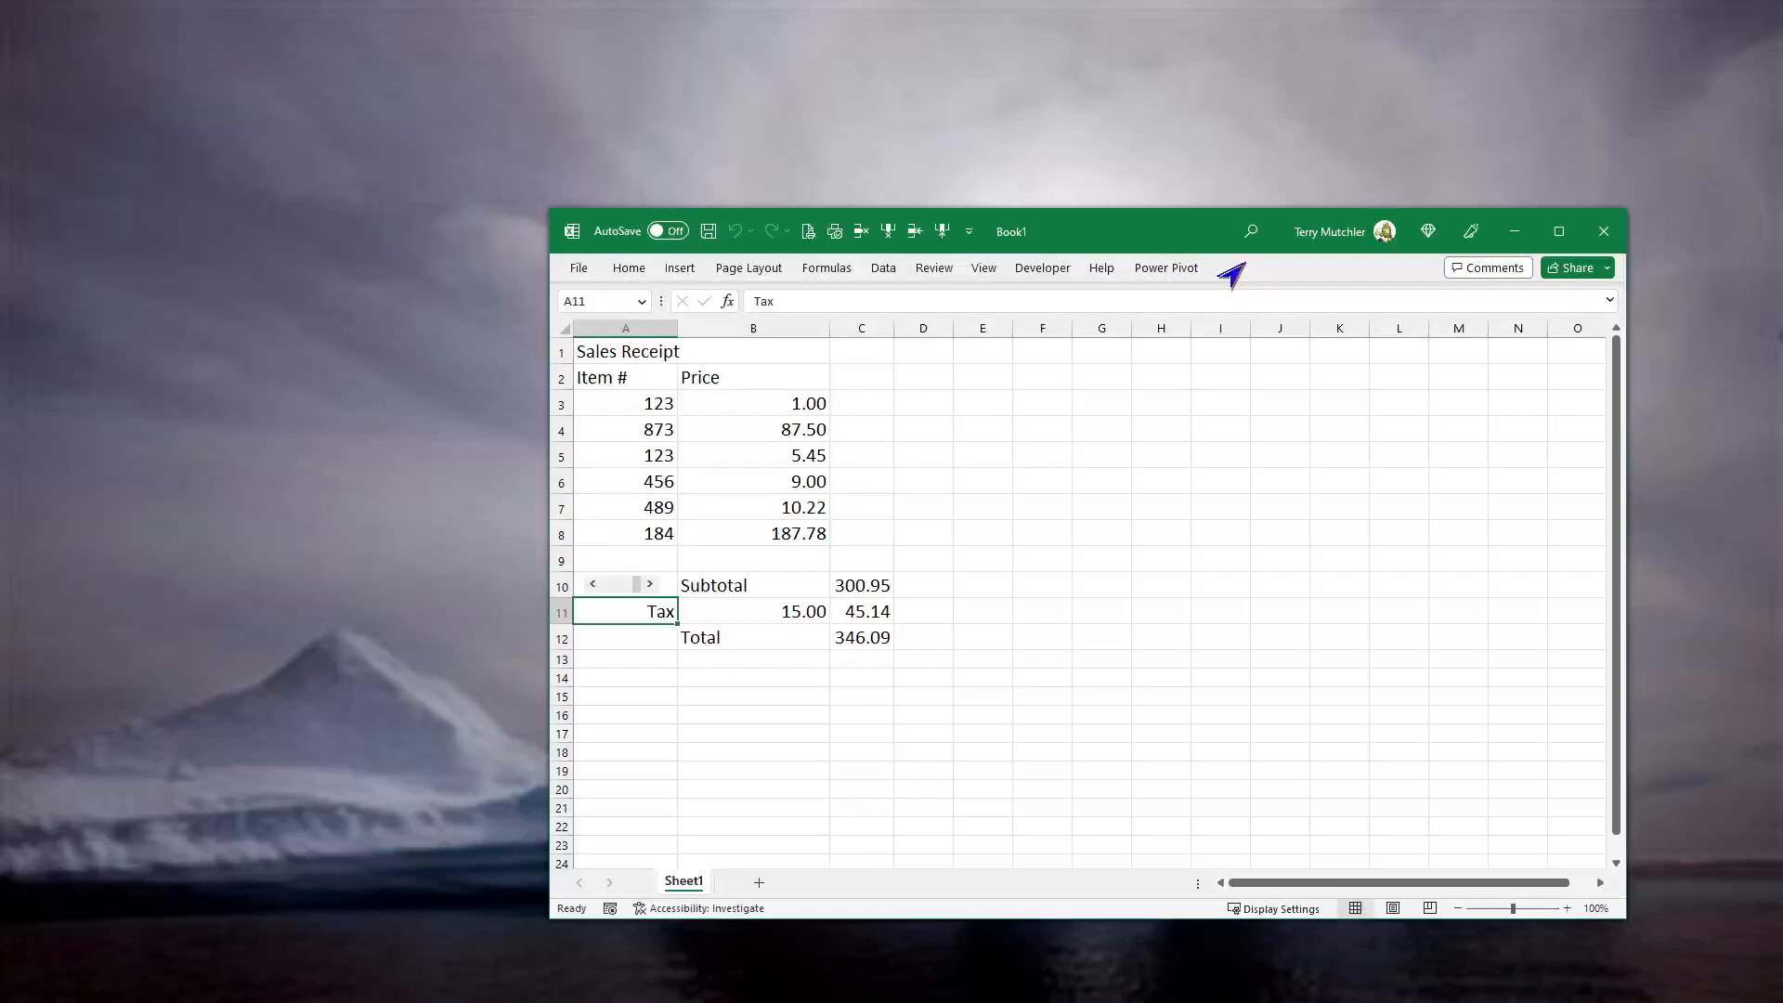